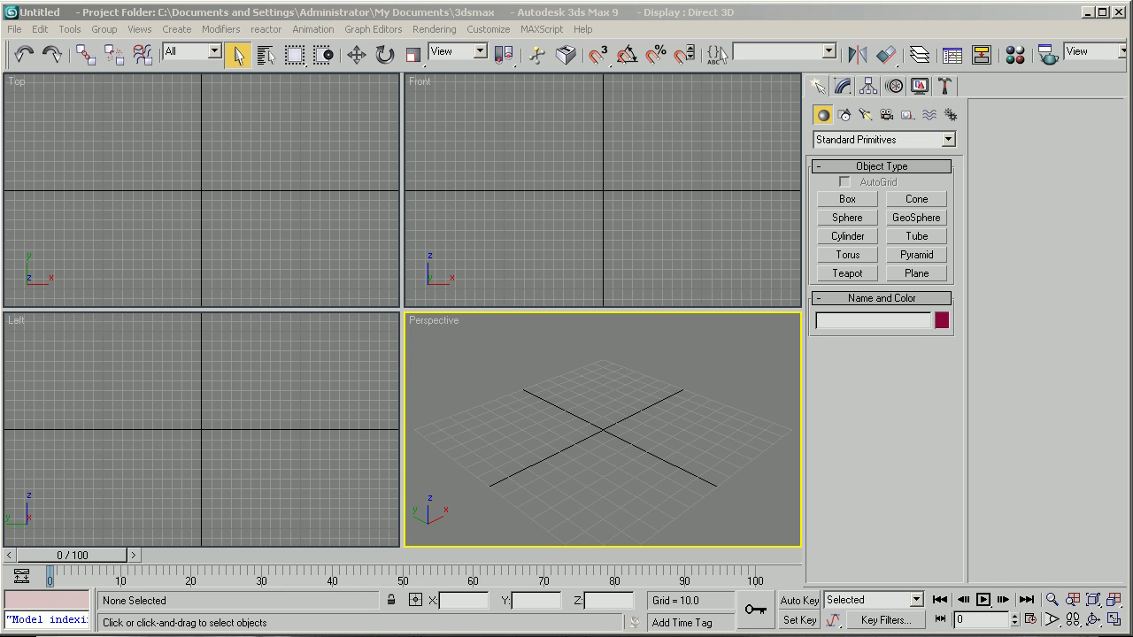
pyautogui.click(555, 28)
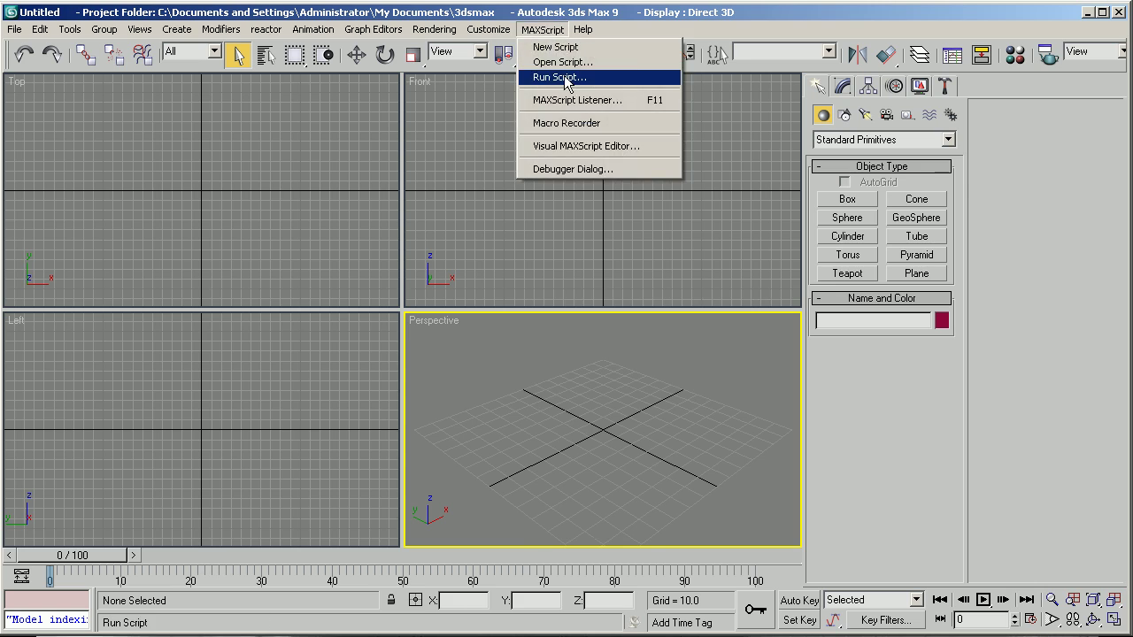
pyautogui.click(585, 78)
pyautogui.doubleClick(614, 239)
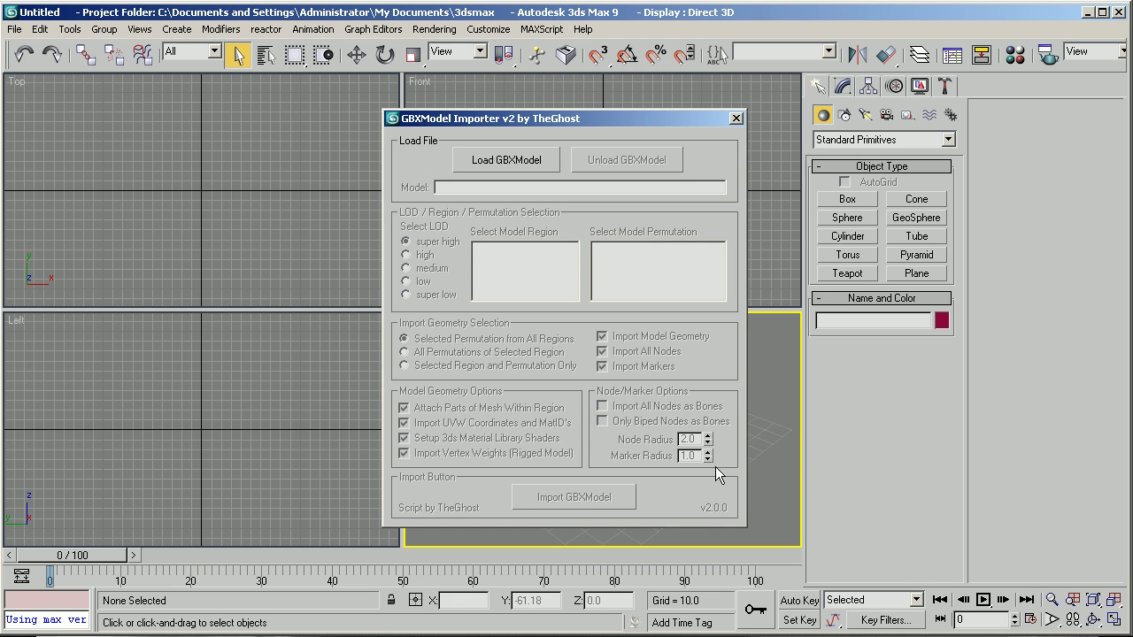
pyautogui.moveTo(633, 117)
pyautogui.mouseDown()
pyautogui.moveTo(774, 184)
pyautogui.moveTo(650, 119)
pyautogui.mouseUp()
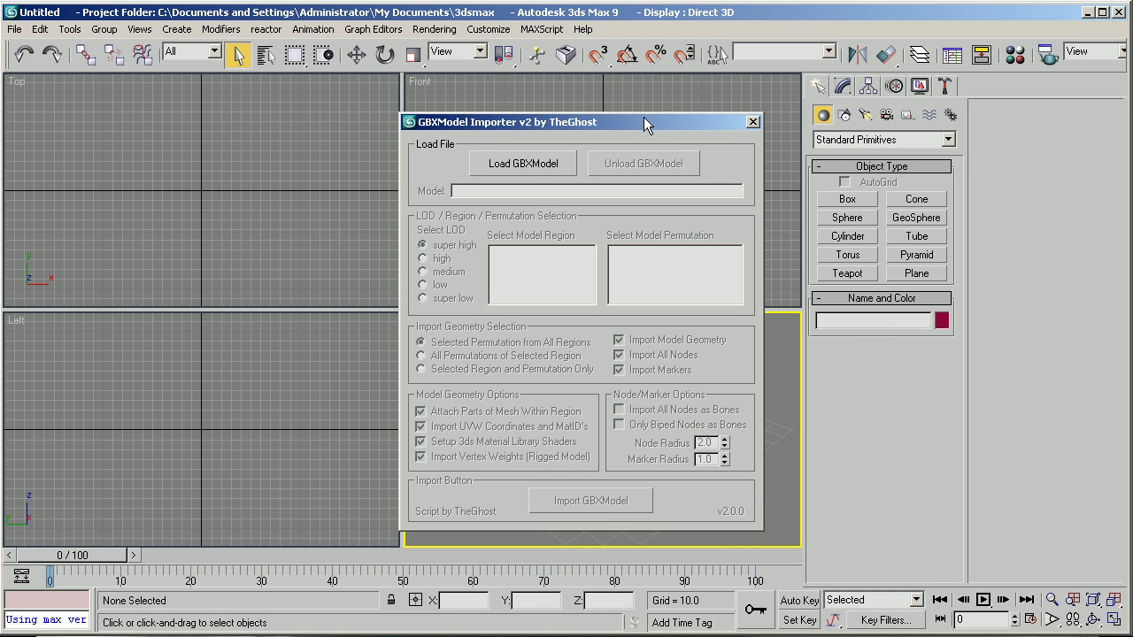
pyautogui.click(534, 168)
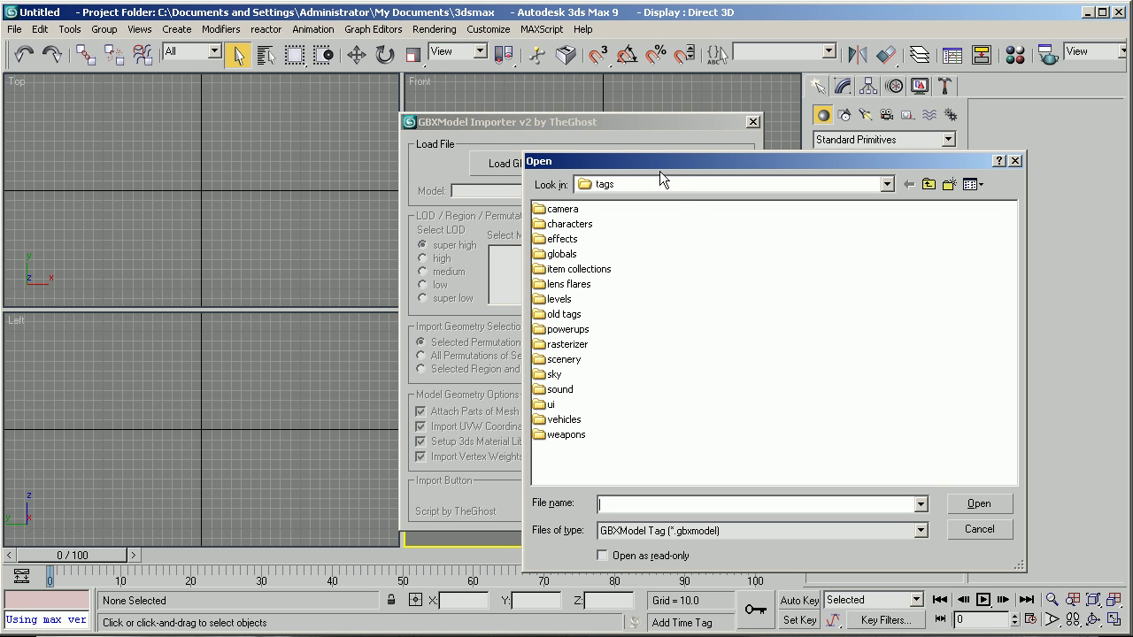
pyautogui.moveTo(659, 167); pyautogui.dragTo(558, 153)
pyautogui.press('Escape')
pyautogui.click(752, 121)
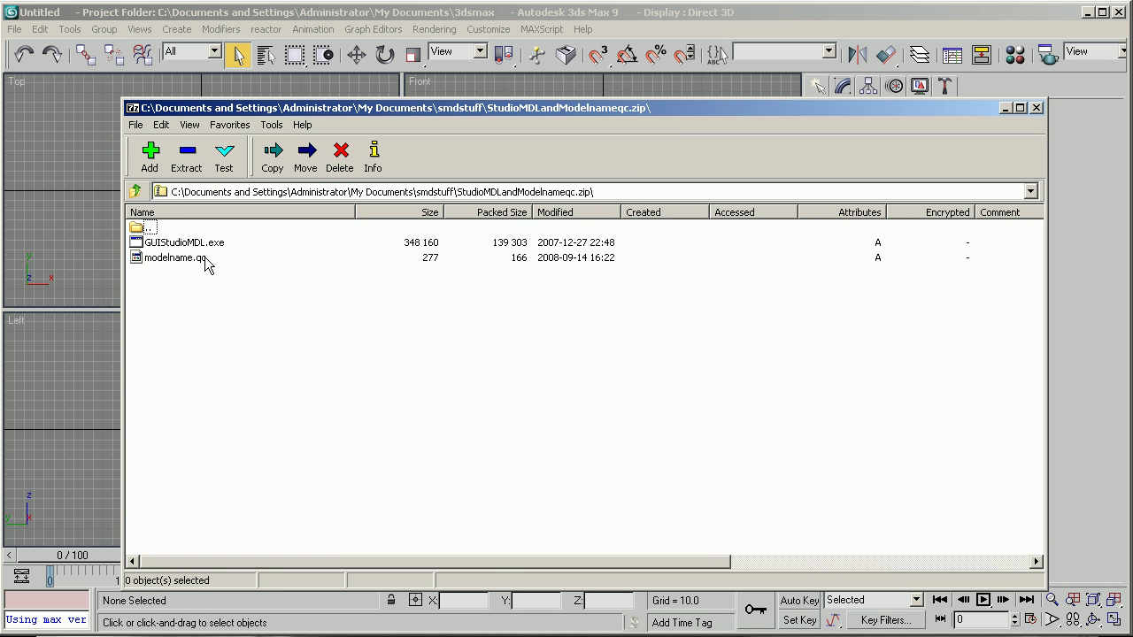
pyautogui.click(168, 258)
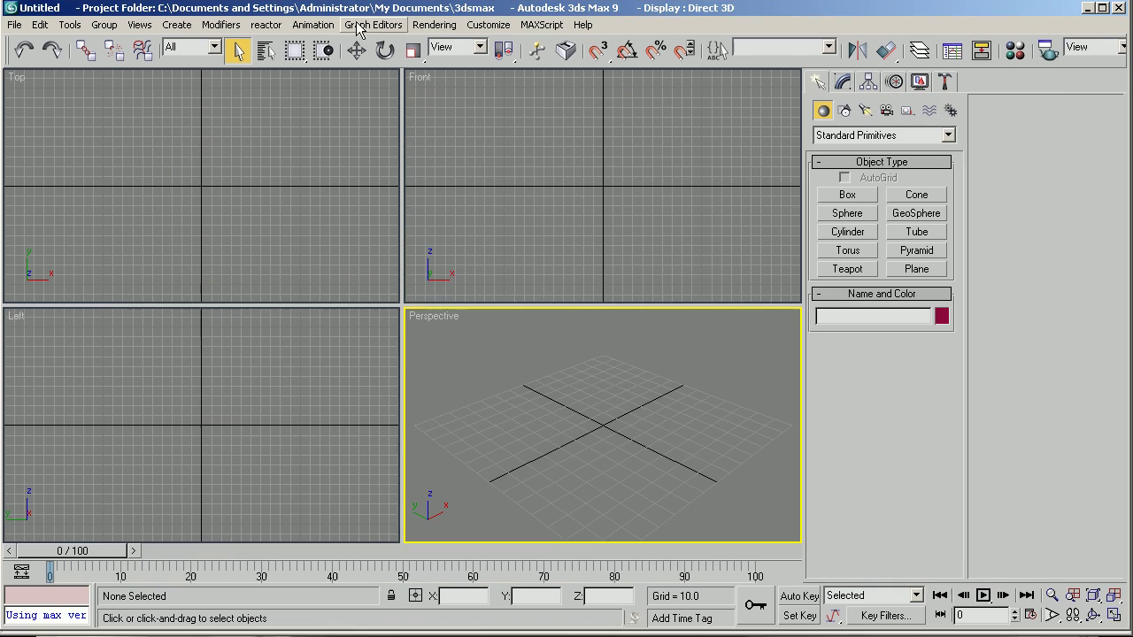
pyautogui.click(542, 29)
pyautogui.click(571, 78)
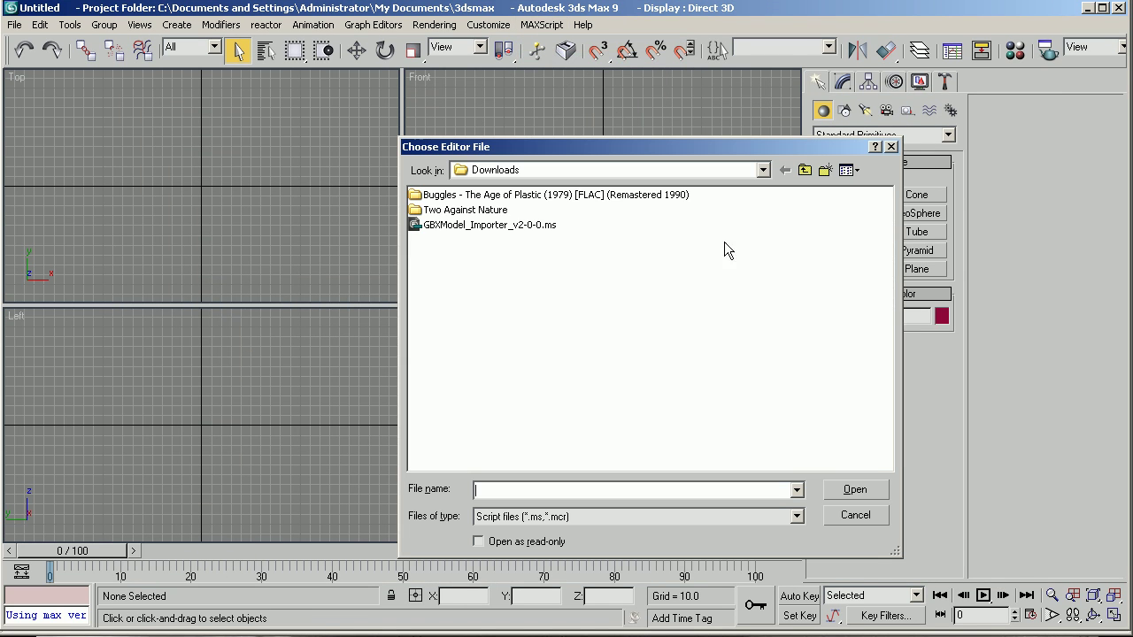
pyautogui.click(831, 514)
# Run the script GBXModel_Importer_v2-0-0.ms from the Downloads folder.
pyautogui.click(546, 26)
pyautogui.click(564, 76)
pyautogui.click(472, 221)
pyautogui.click(473, 216)
pyautogui.doubleClick(446, 222)
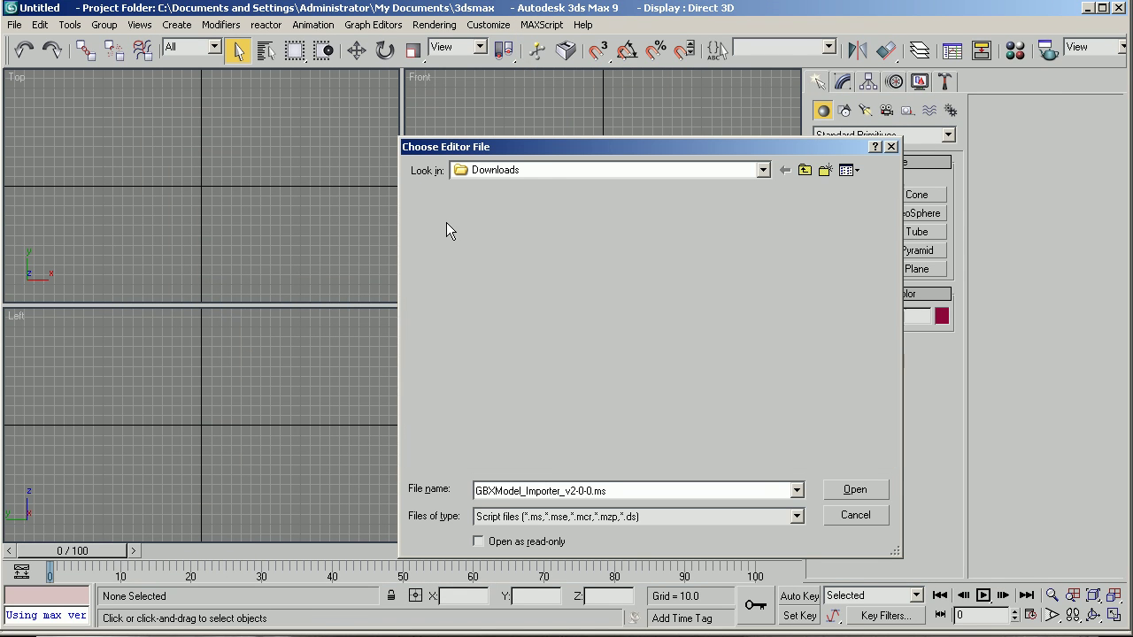
# Load c_storage_large.gbxmodel from the tags\scenery\c_storage_large folder, import it with the default options and close the importer.
pyautogui.click(452, 83)
pyautogui.click(435, 285)
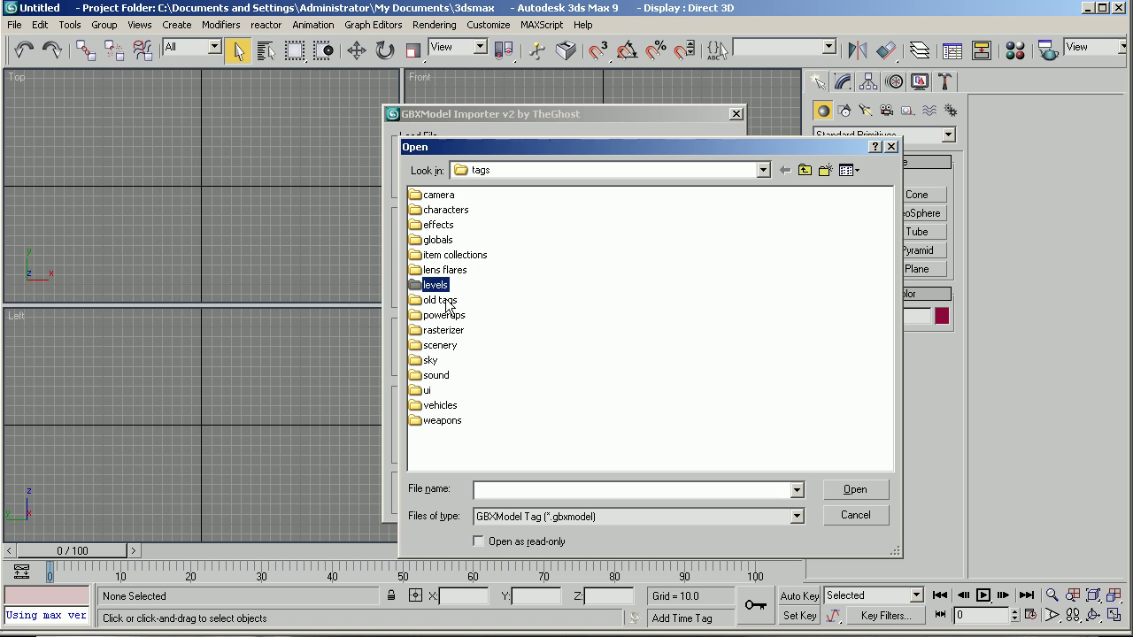
pyautogui.click(443, 213)
pyautogui.click(558, 404)
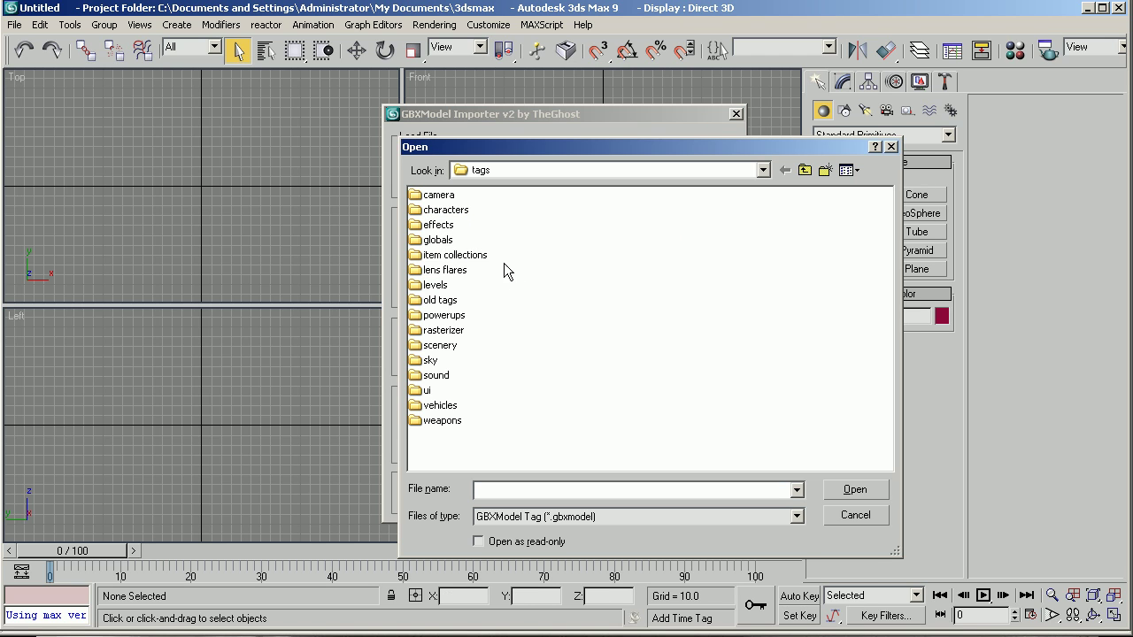
pyautogui.doubleClick(451, 346)
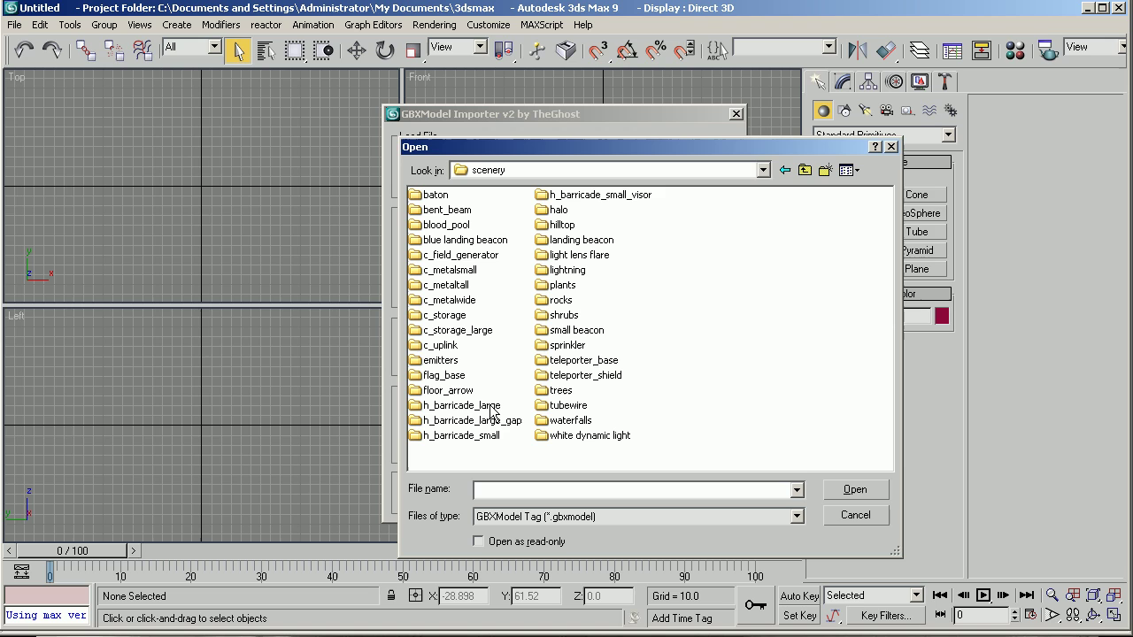
pyautogui.click(444, 377)
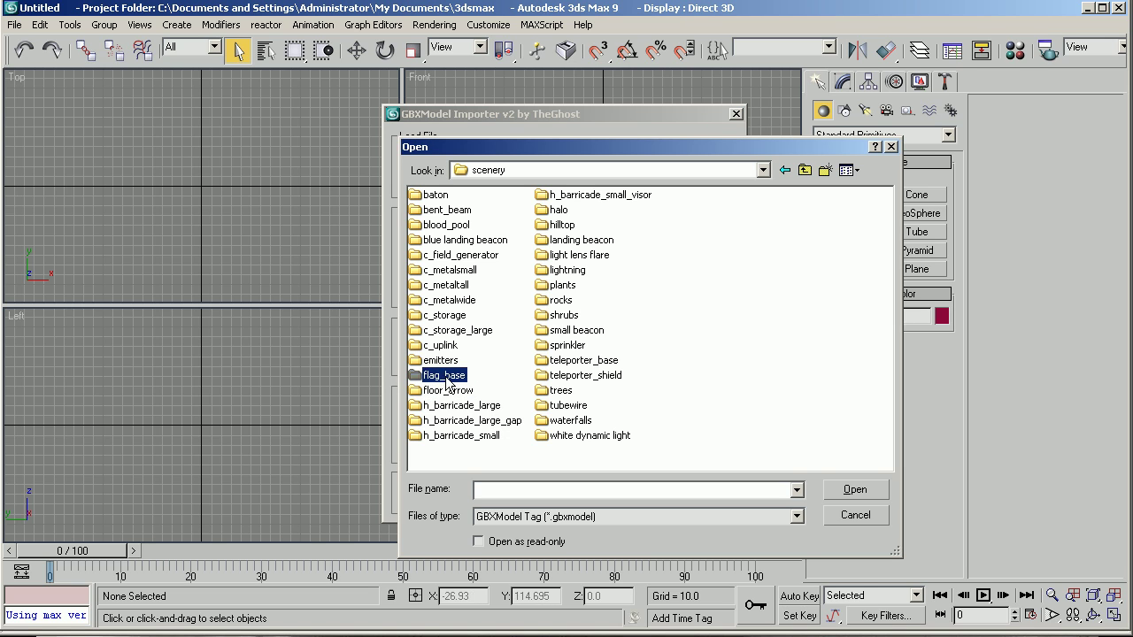
pyautogui.doubleClick(418, 331)
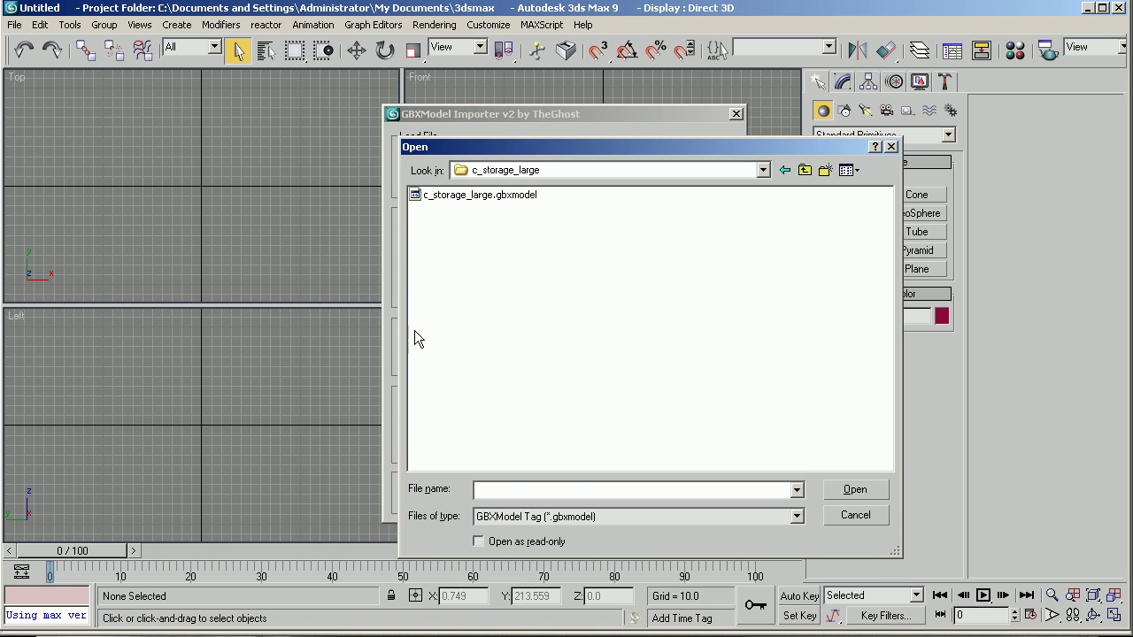
pyautogui.doubleClick(479, 195)
pyautogui.click(595, 493)
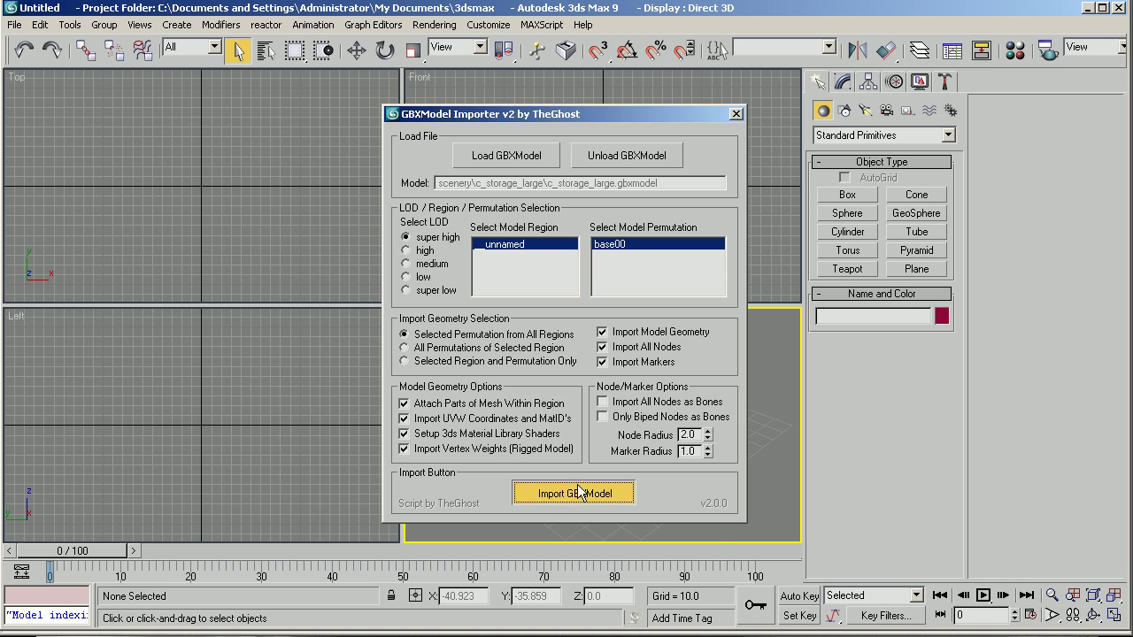
pyautogui.click(735, 113)
# Maximize the Perspective viewport, deselect the imported storage model and examine it from an angle.
pyautogui.scroll(3, 713, 466)
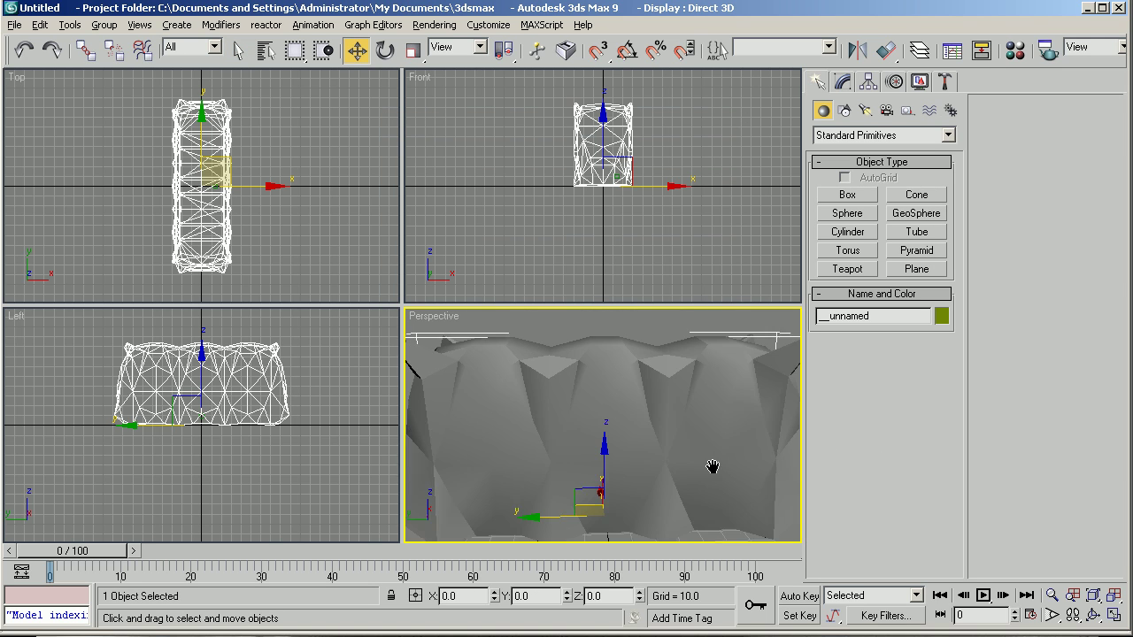
pyautogui.click(1116, 616)
pyautogui.keyDown('alt'); pyautogui.moveTo(591, 353); pyautogui.dragTo(367, 361, button='middle'); pyautogui.keyUp('alt')
pyautogui.scroll(-3, 569, 354)
pyautogui.click(530, 337)
pyautogui.scroll(4, 530, 337)
pyautogui.scroll(-2, 488, 339)
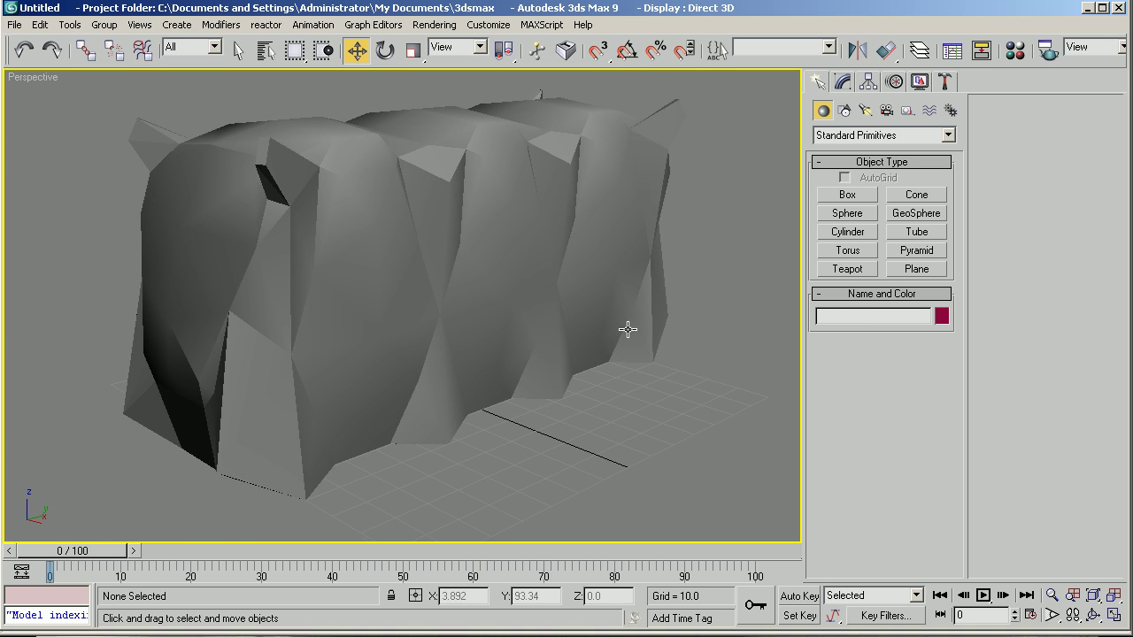
# Open the c_storage sub-material of Multimaterial and choose a Bitmap map for it.
pyautogui.press('m')
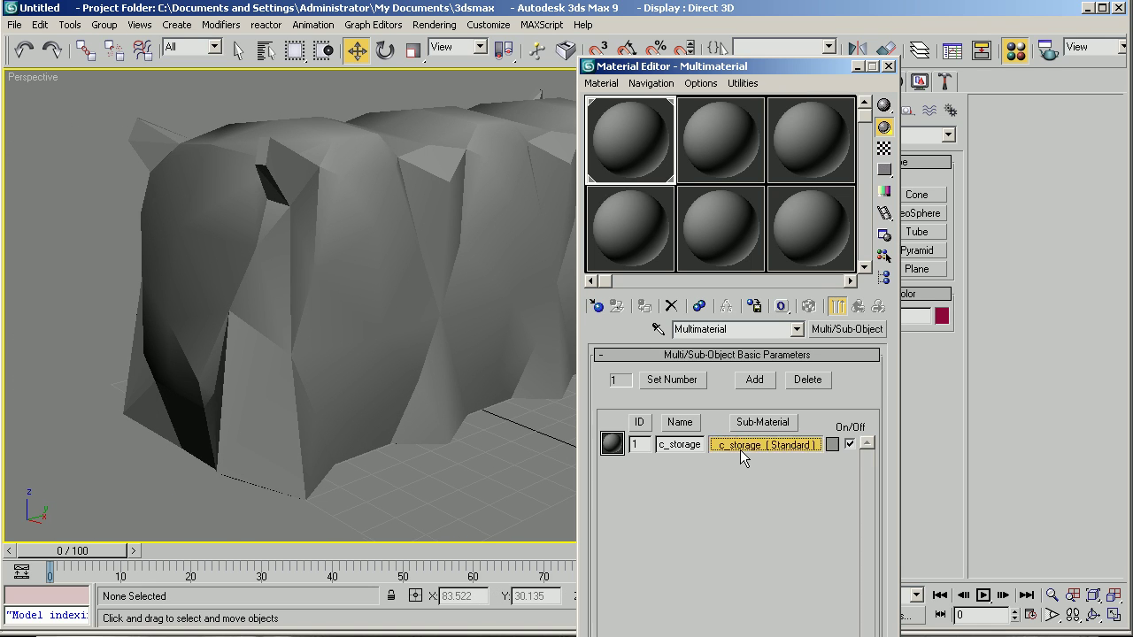
pyautogui.click(740, 449)
pyautogui.click(719, 467)
pyautogui.doubleClick(567, 137)
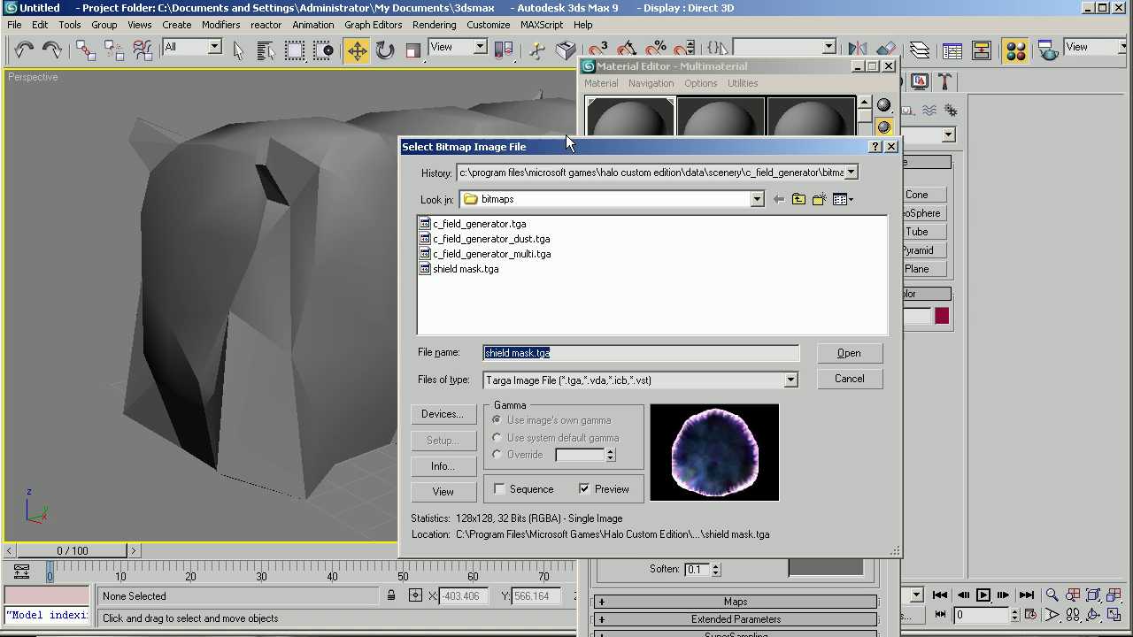
# Switch to the Halo_Bitmap_Extractor folder, launch Halo Bitmap Extractor.exe and browse to the tags\scenery folder.
pyautogui.hotkey('alt', 'Tab')
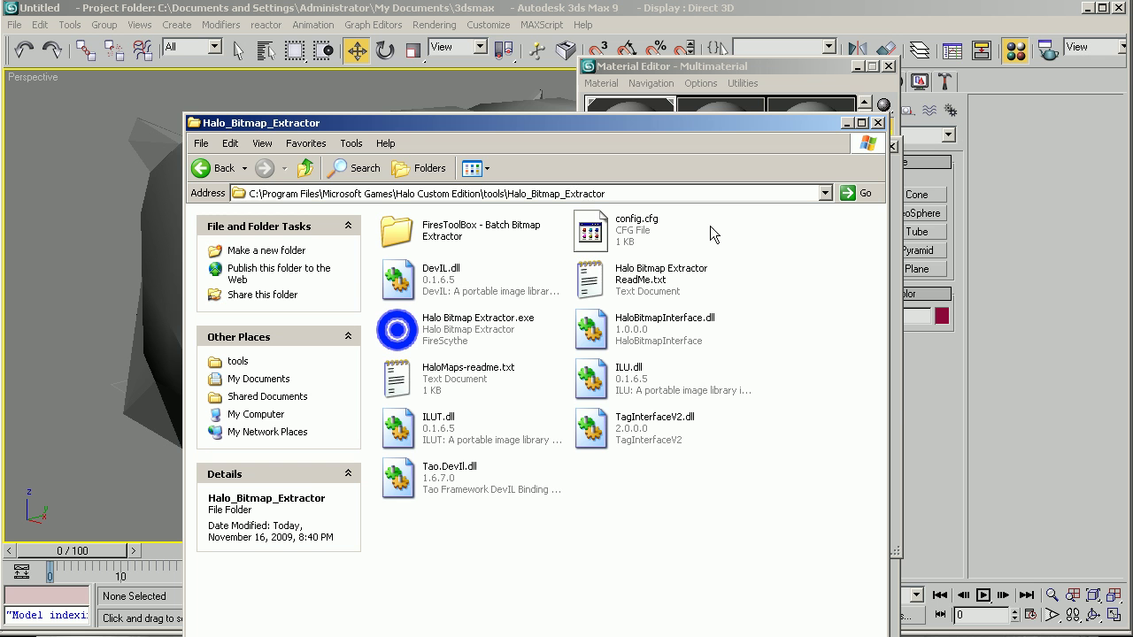
pyautogui.doubleClick(396, 329)
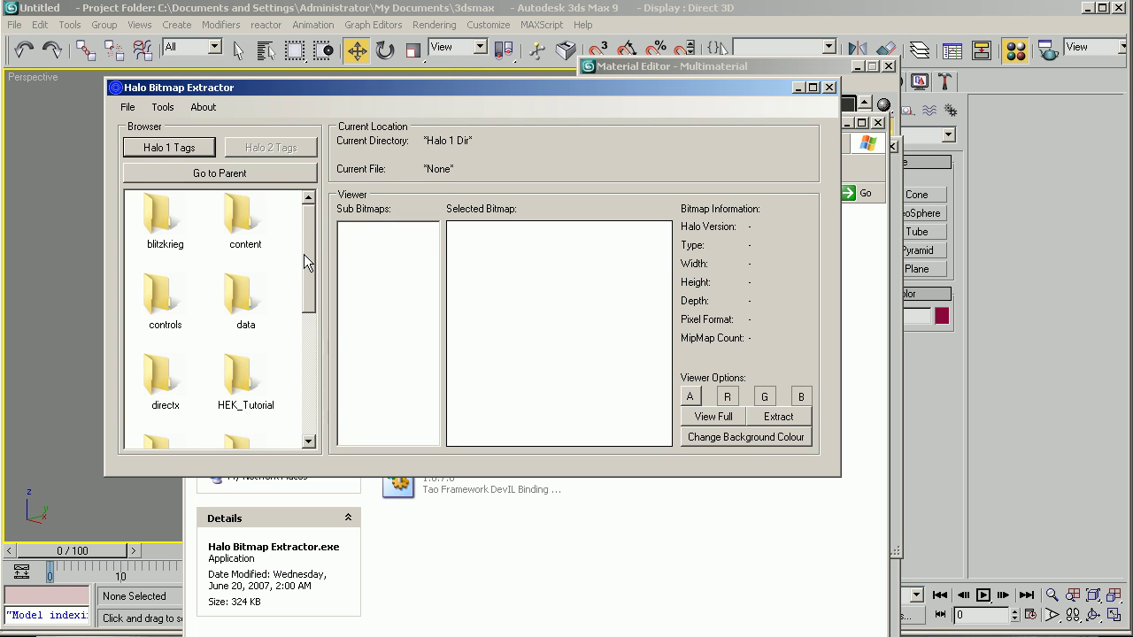
pyautogui.scroll(-2, 304, 257)
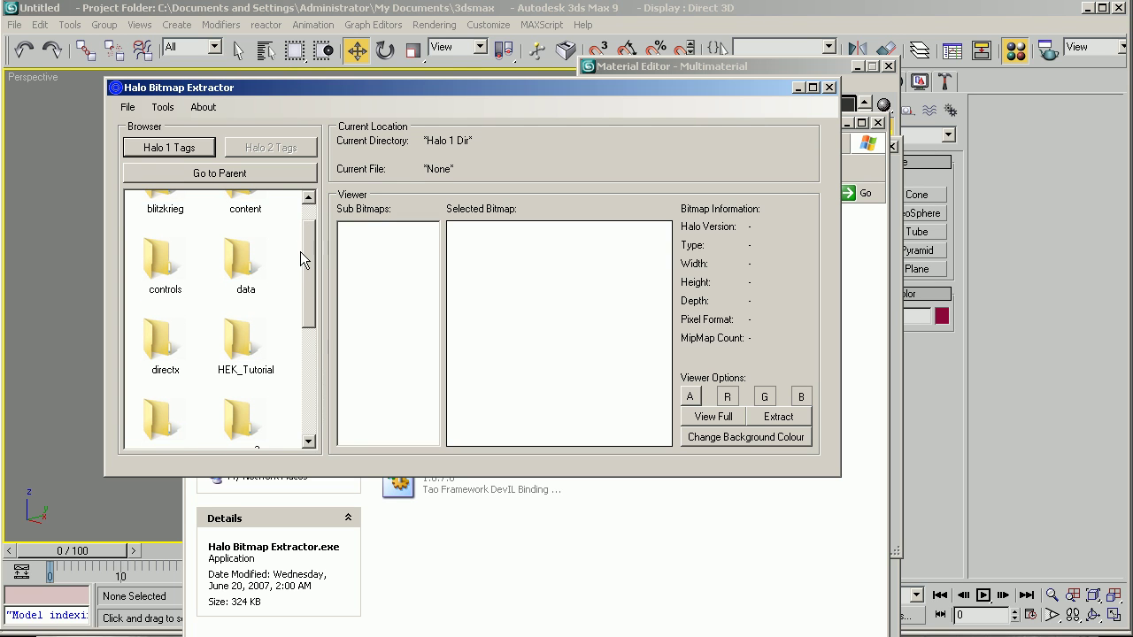
pyautogui.click(265, 279)
pyautogui.moveTo(313, 283); pyautogui.dragTo(329, 361)
pyautogui.doubleClick(244, 313)
pyautogui.moveTo(306, 264); pyautogui.dragTo(313, 394)
pyautogui.doubleClick(151, 279)
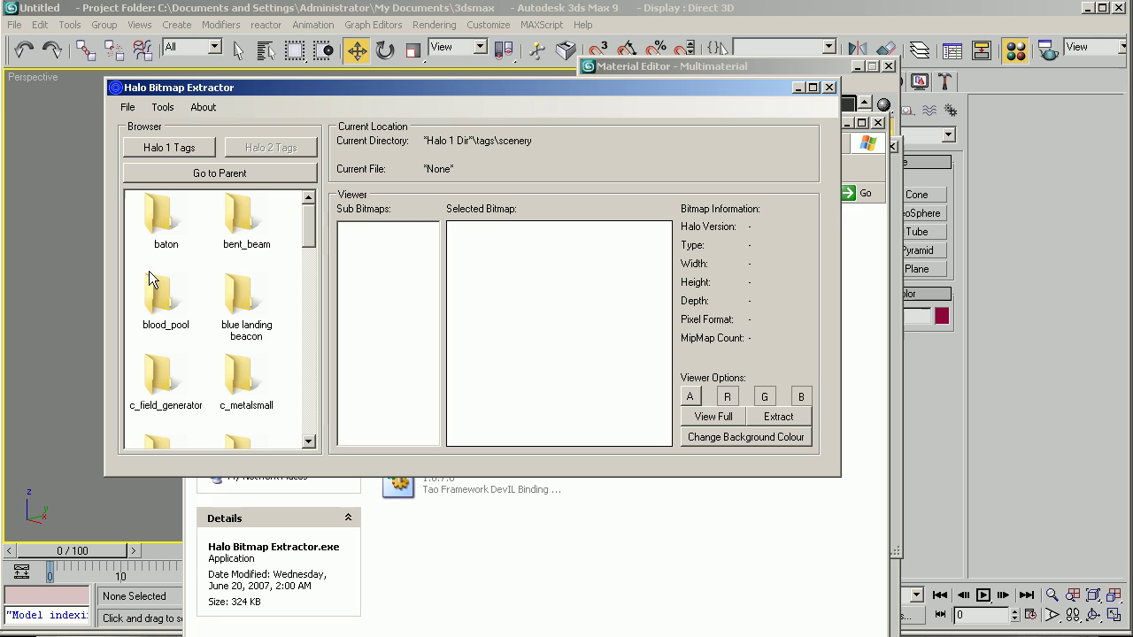
# Check the c_storage_large scenery folder for bitmaps and return to its parent folder.
pyautogui.moveTo(302, 214); pyautogui.dragTo(306, 267)
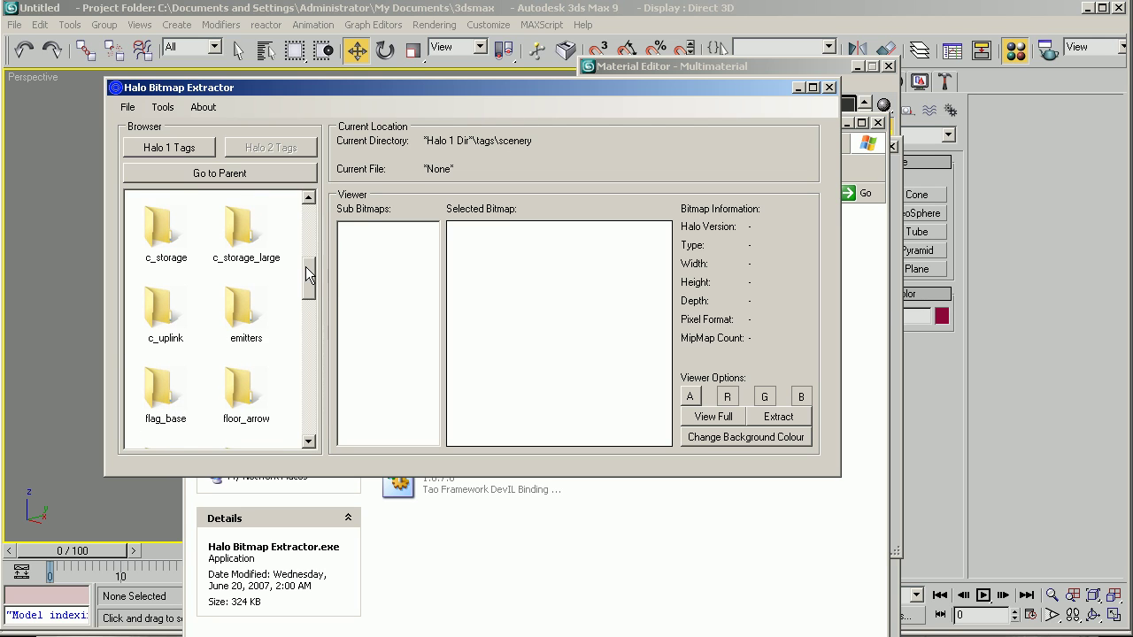
pyautogui.doubleClick(246, 209)
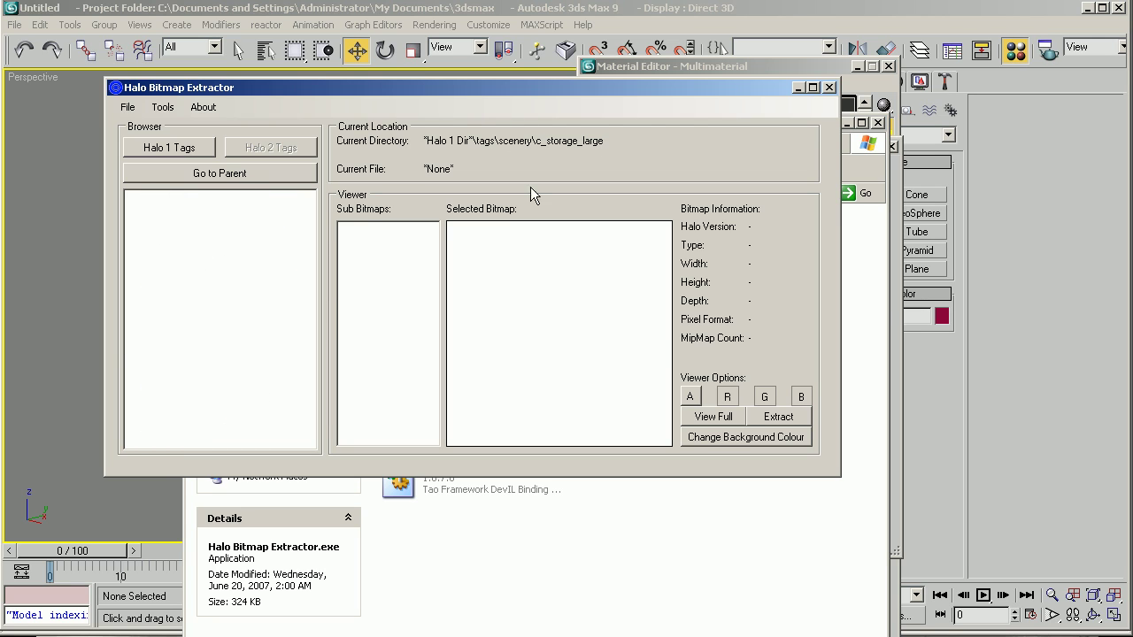
pyautogui.click(254, 174)
# Extract sub-bitmap Bitm 0 of c_storage.bitmap from the scenery\c_storage\bitmaps folder, and close the extractor.
pyautogui.moveTo(309, 212); pyautogui.dragTo(307, 268)
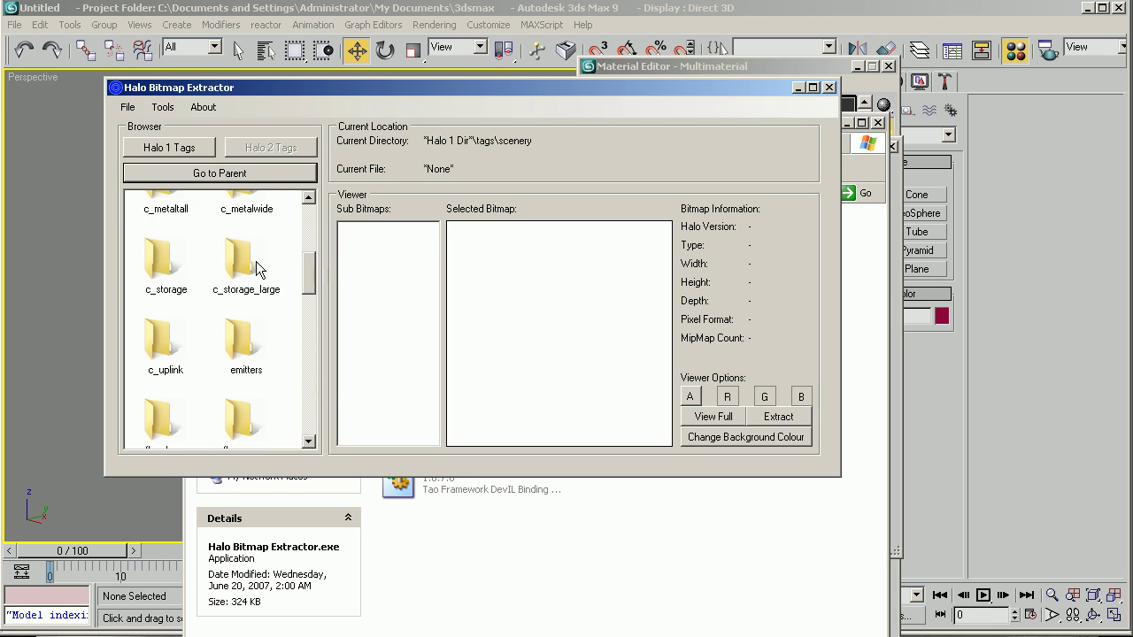
pyautogui.doubleClick(171, 254)
pyautogui.doubleClick(164, 230)
pyautogui.click(164, 220)
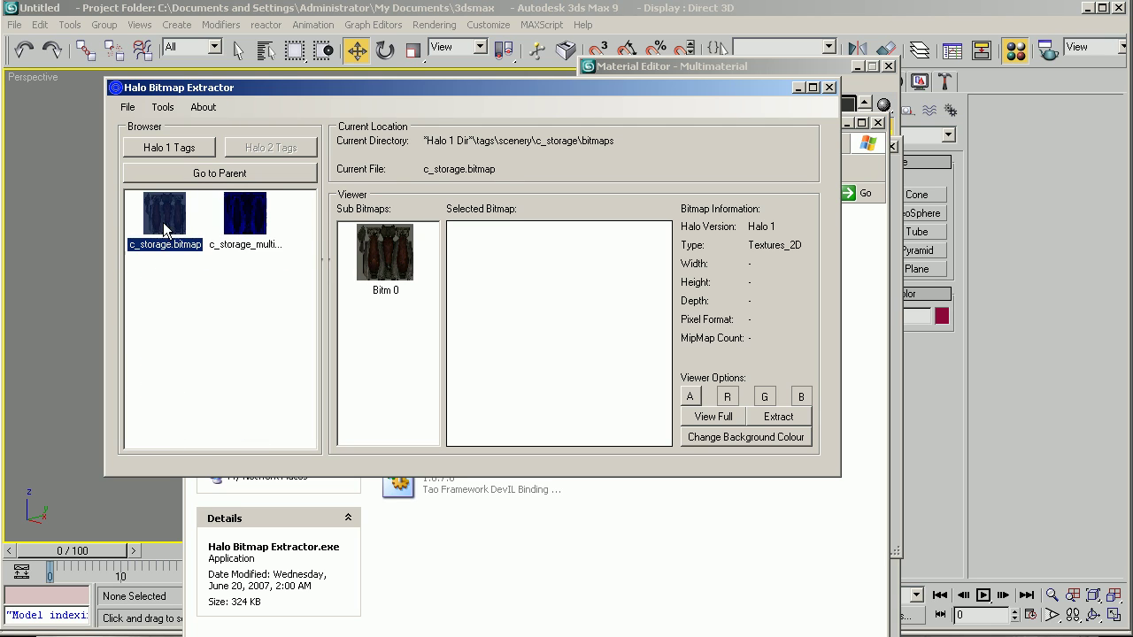
pyautogui.click(392, 259)
pyautogui.click(778, 416)
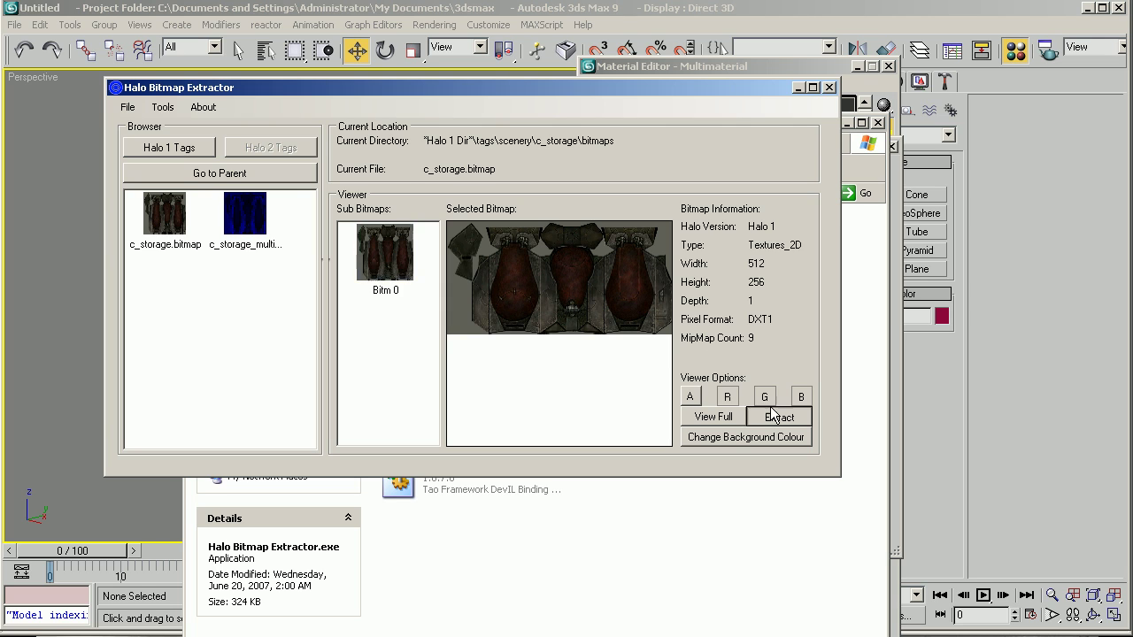
pyautogui.click(774, 422)
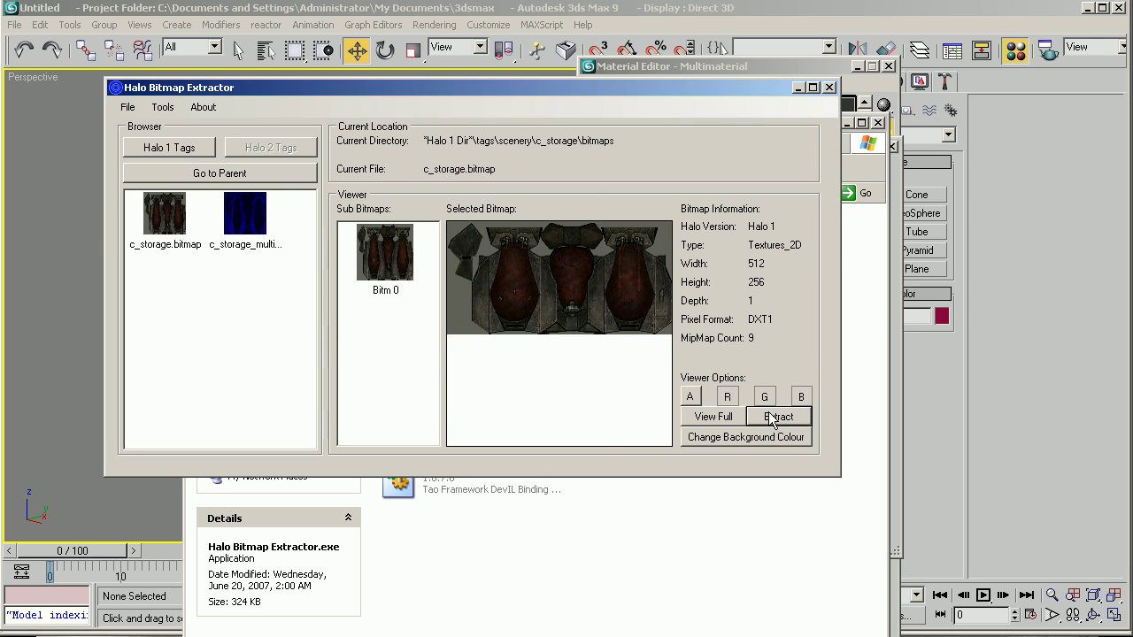
pyautogui.click(830, 87)
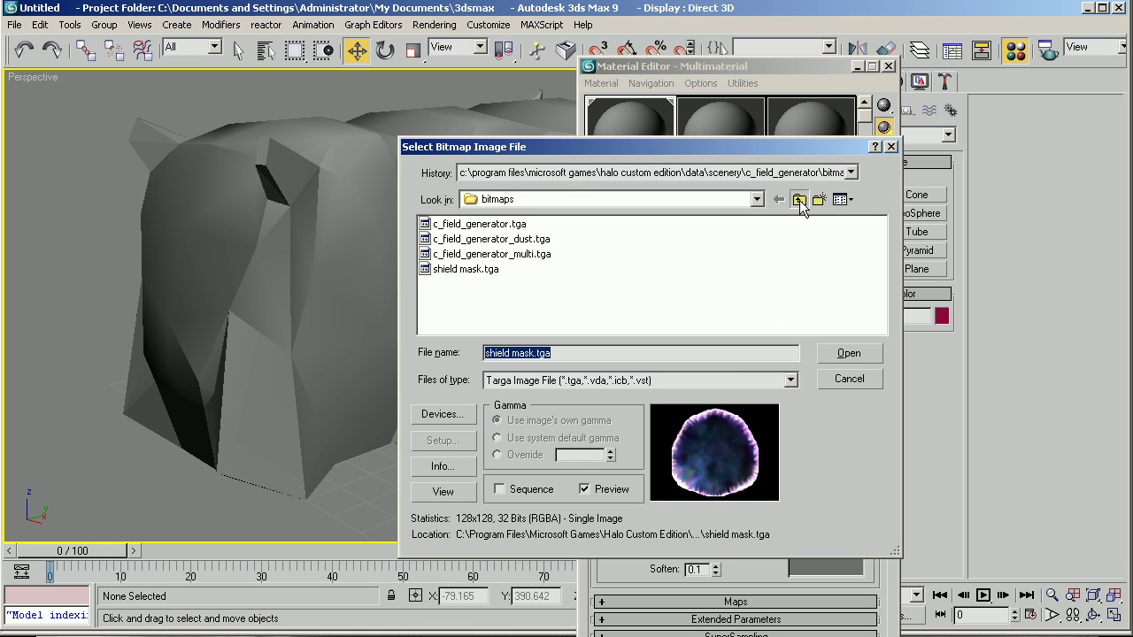
# Look for the extracted c_storage texture in the data\scenery folder of the bitmap selection dialog.
pyautogui.click(798, 199)
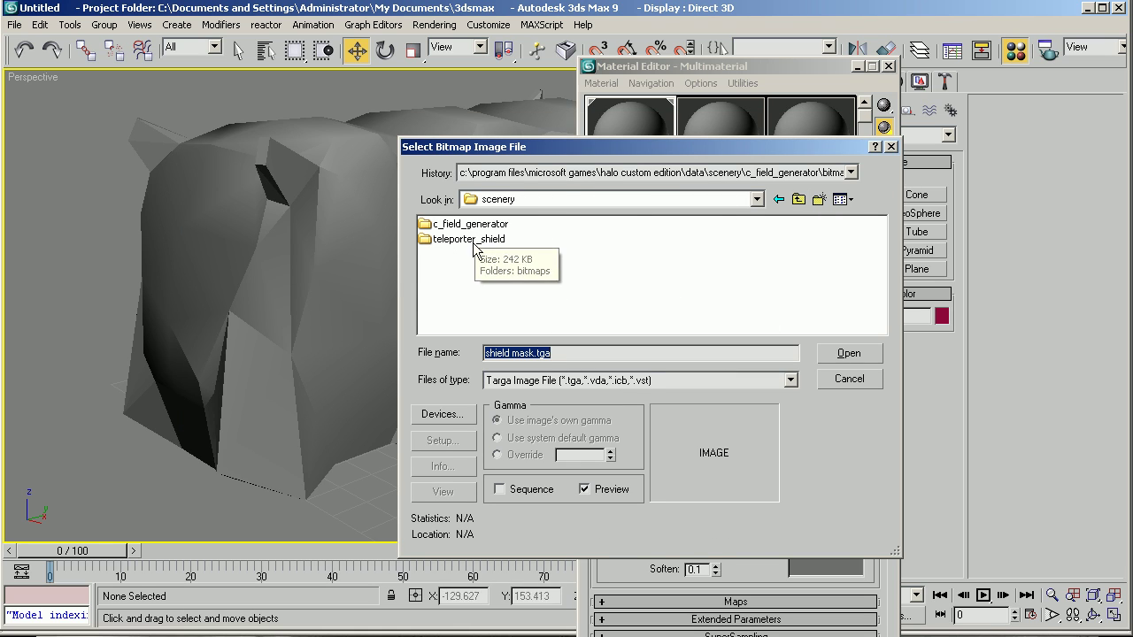
pyautogui.click(798, 199)
pyautogui.doubleClick(454, 271)
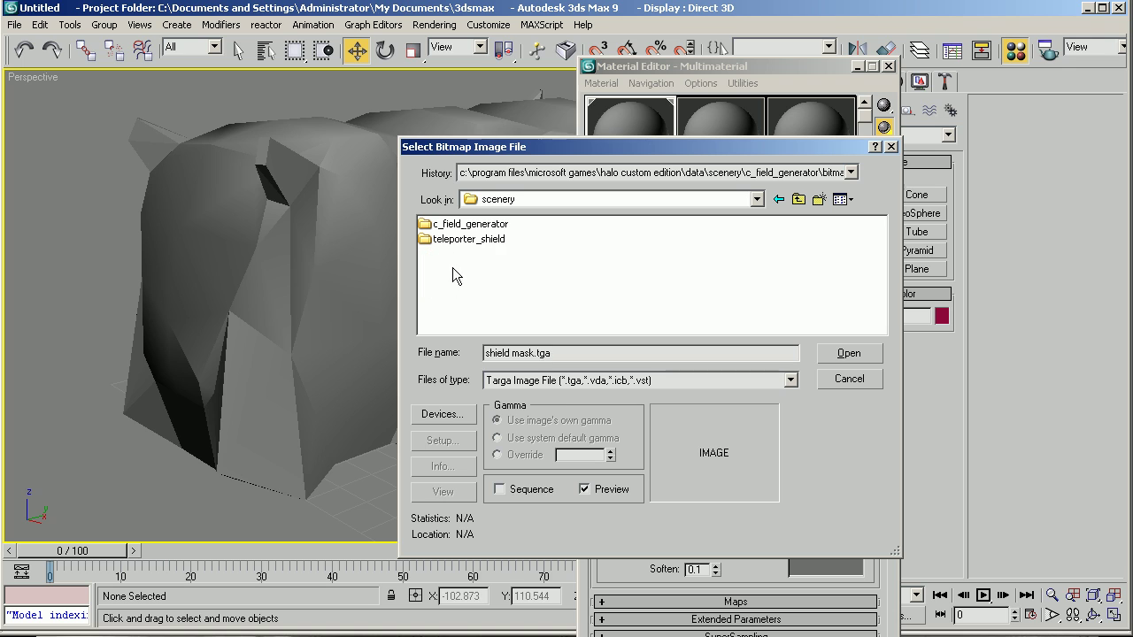
pyautogui.rightClick(513, 269)
pyautogui.click(556, 316)
# Switch back to the extractor's folder and relaunch Halo Bitmap Extractor.
pyautogui.click(474, 636)
pyautogui.doubleClick(429, 324)
pyautogui.doubleClick(207, 1)
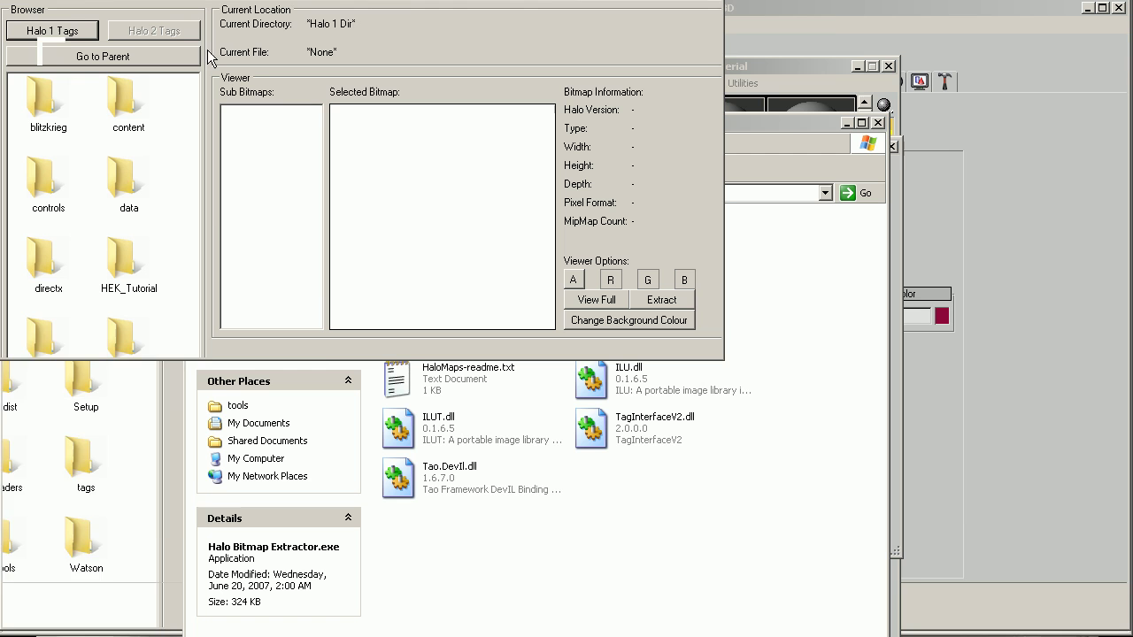
# Browse the Halo 1 tags in the extractor to the tags\scenery\c_storage\bitmaps folder.
pyautogui.moveTo(186, 131); pyautogui.dragTo(187, 301)
pyautogui.moveTo(191, 247); pyautogui.dragTo(181, 121)
pyautogui.click(70, 112)
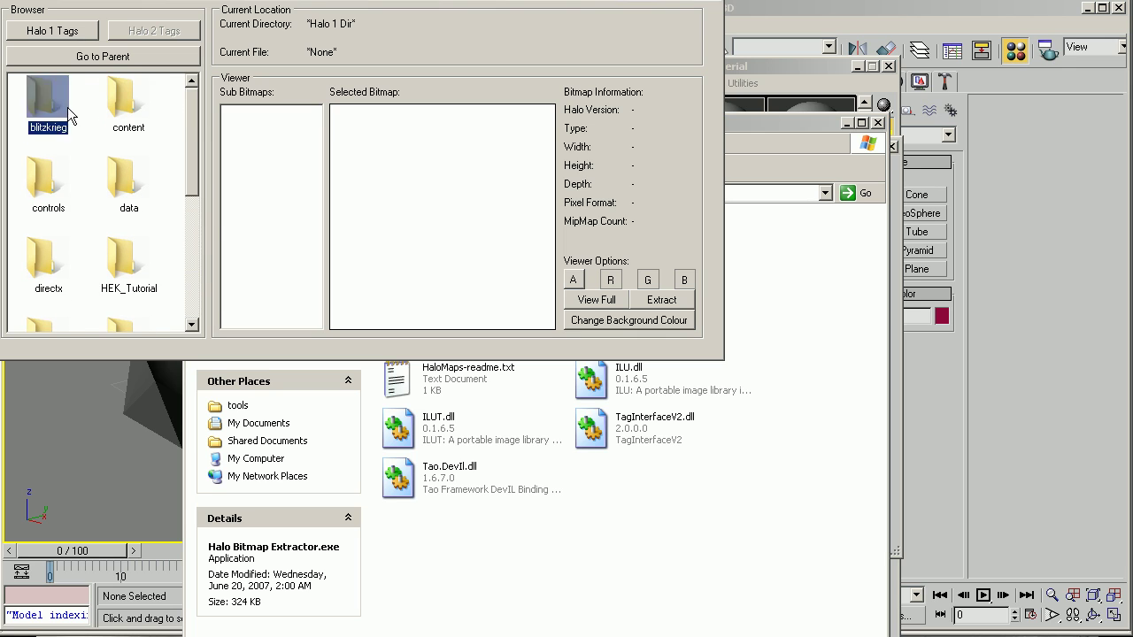
pyautogui.press('s')
pyautogui.press('Down')
pyautogui.doubleClick(146, 315)
pyautogui.press('s')
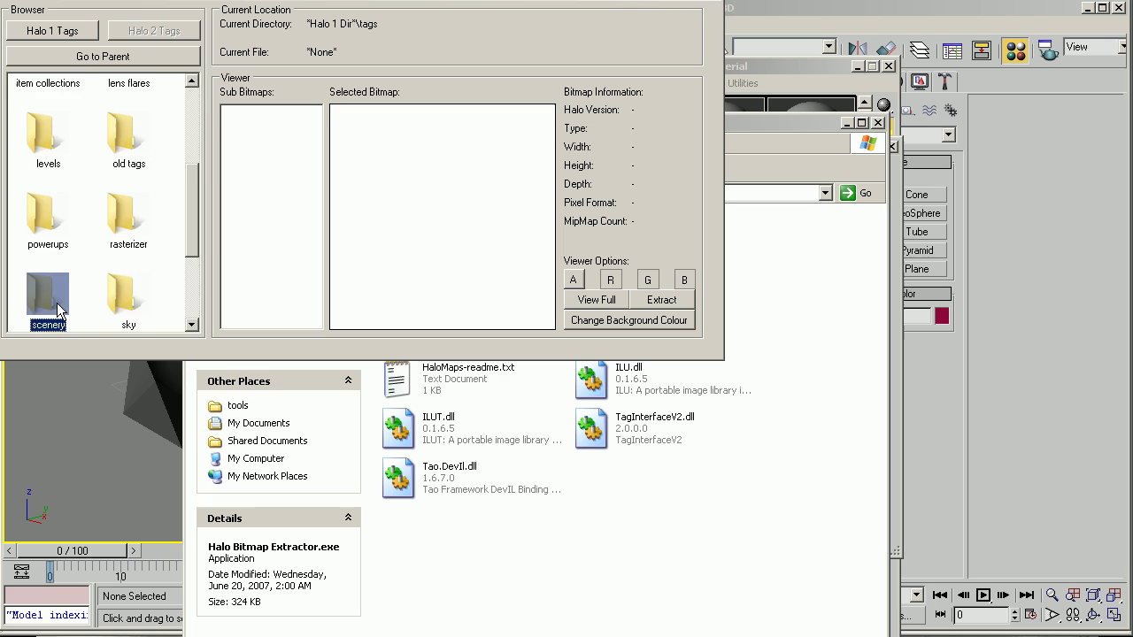
pyautogui.doubleClick(57, 304)
pyautogui.scroll(-3, 42, 285)
pyautogui.click(52, 215)
pyautogui.scroll(-3, 52, 215)
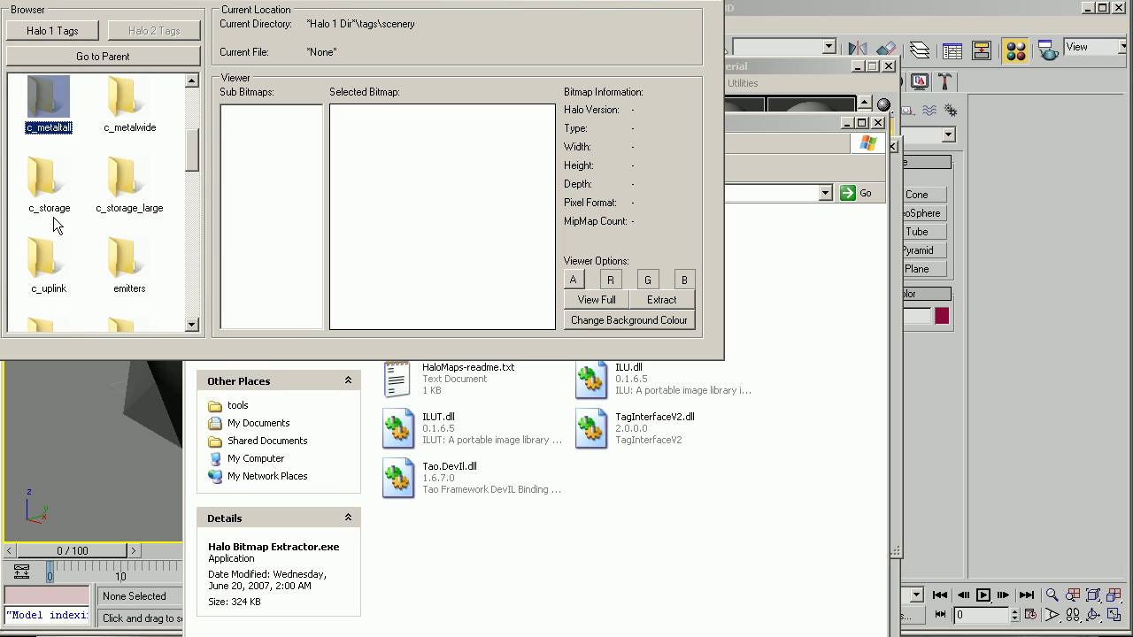
pyautogui.doubleClick(39, 186)
pyautogui.click(44, 110)
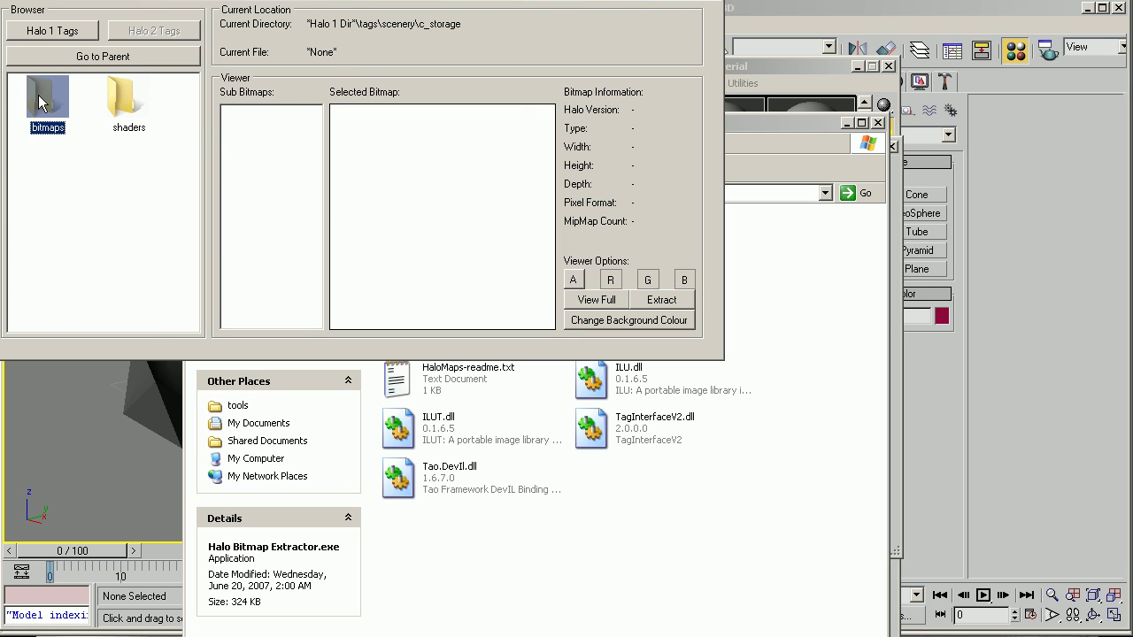
pyautogui.doubleClick(40, 104)
# Extract sub-bitmap Bitm 0 of c_storage.bitmap over c_storage.tga in the bitmaps folder, and return to 3ds Max.
pyautogui.click(256, 146)
pyautogui.click(676, 305)
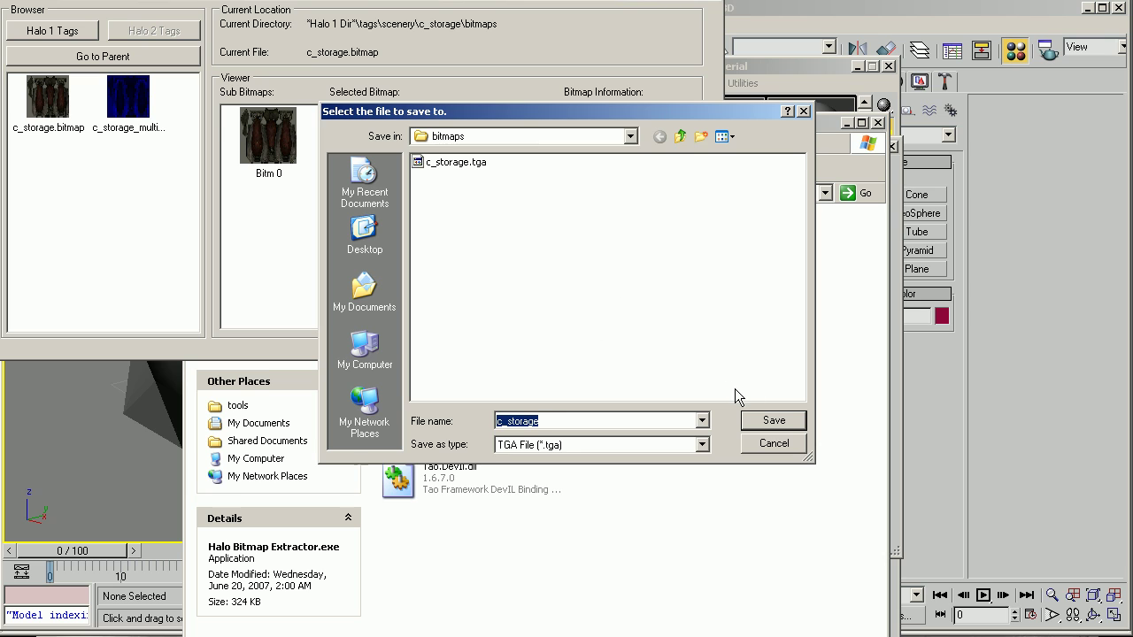
pyautogui.click(479, 162)
pyautogui.click(758, 416)
pyautogui.click(1022, 252)
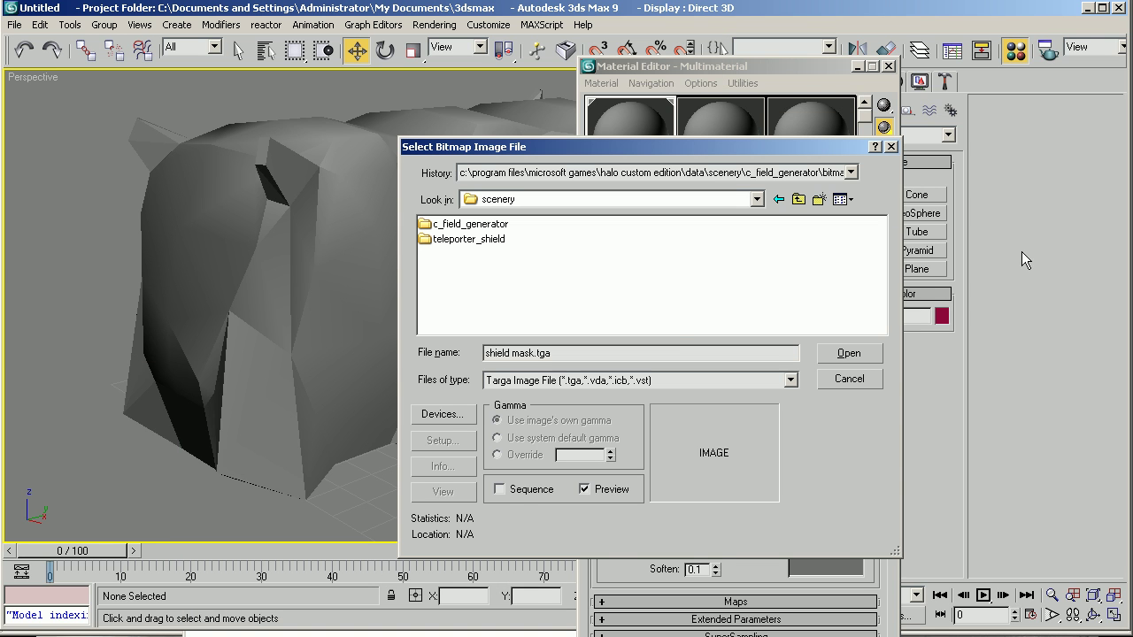
# Show all file types in the bitmap selection dialog and browse from data\scenery to the tags folder.
pyautogui.click(607, 382)
pyautogui.click(544, 501)
pyautogui.rightClick(731, 254)
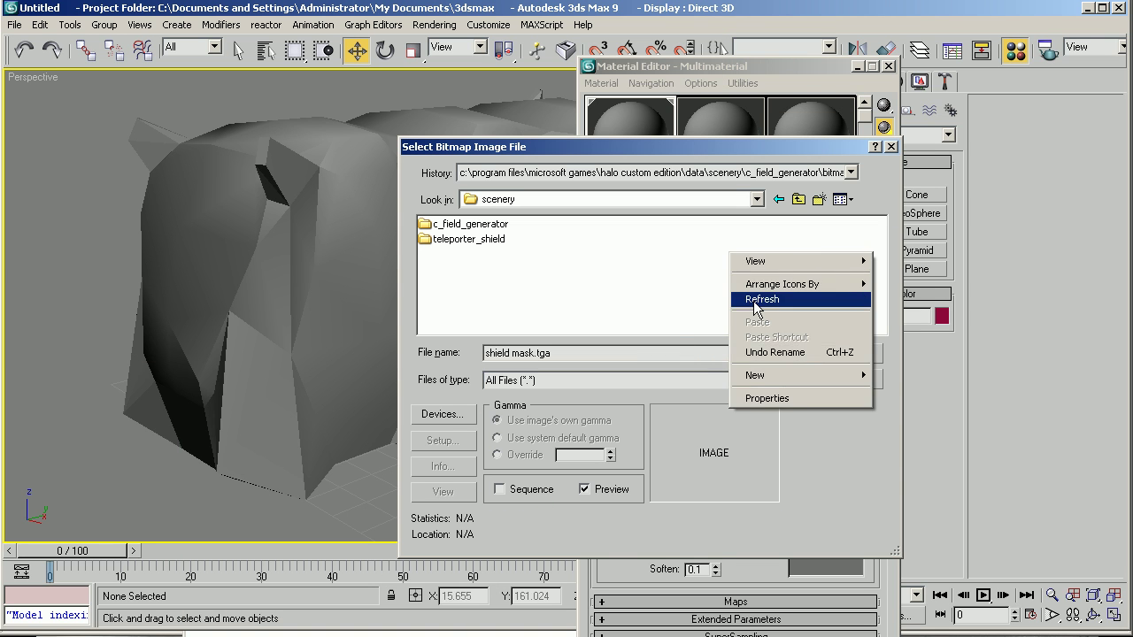
pyautogui.click(755, 301)
pyautogui.click(798, 199)
pyautogui.click(798, 199)
pyautogui.doubleClick(528, 300)
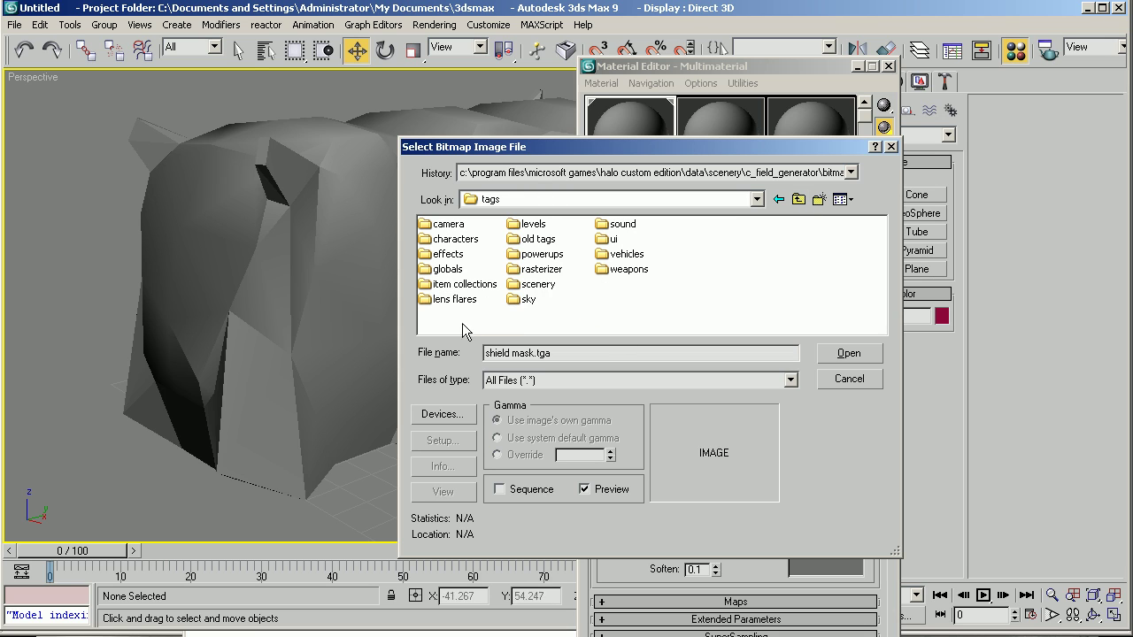
# Load c_storage.tga from scenery\c_storage\bitmaps as the material's bitmap.
pyautogui.doubleClick(534, 284)
pyautogui.doubleClick(586, 256)
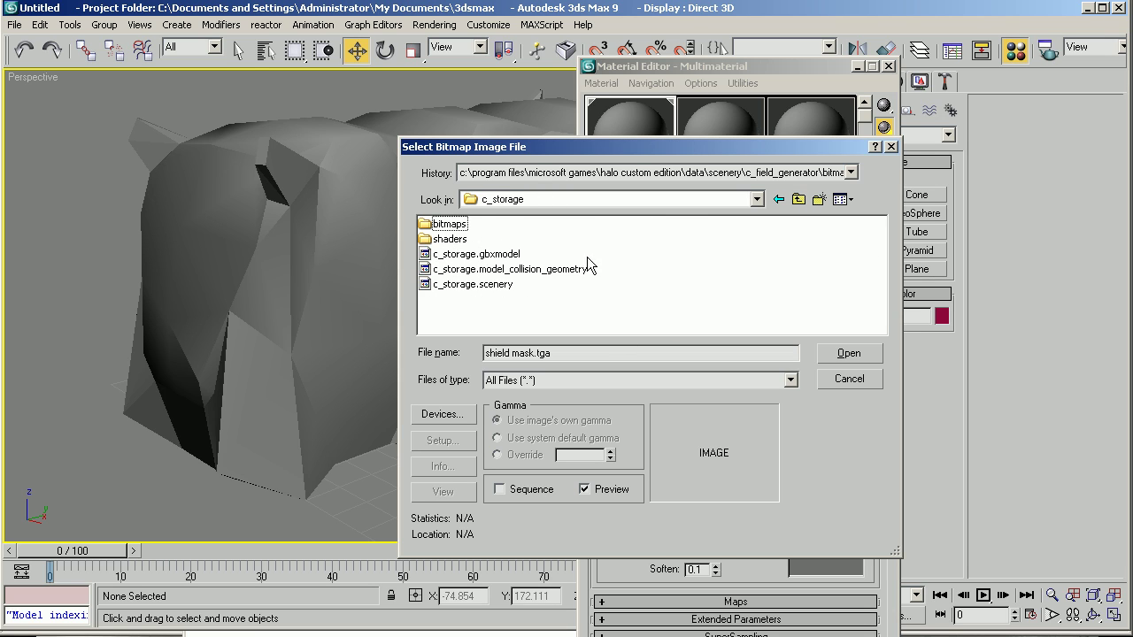
pyautogui.doubleClick(441, 226)
pyautogui.click(460, 239)
pyautogui.doubleClick(529, 352)
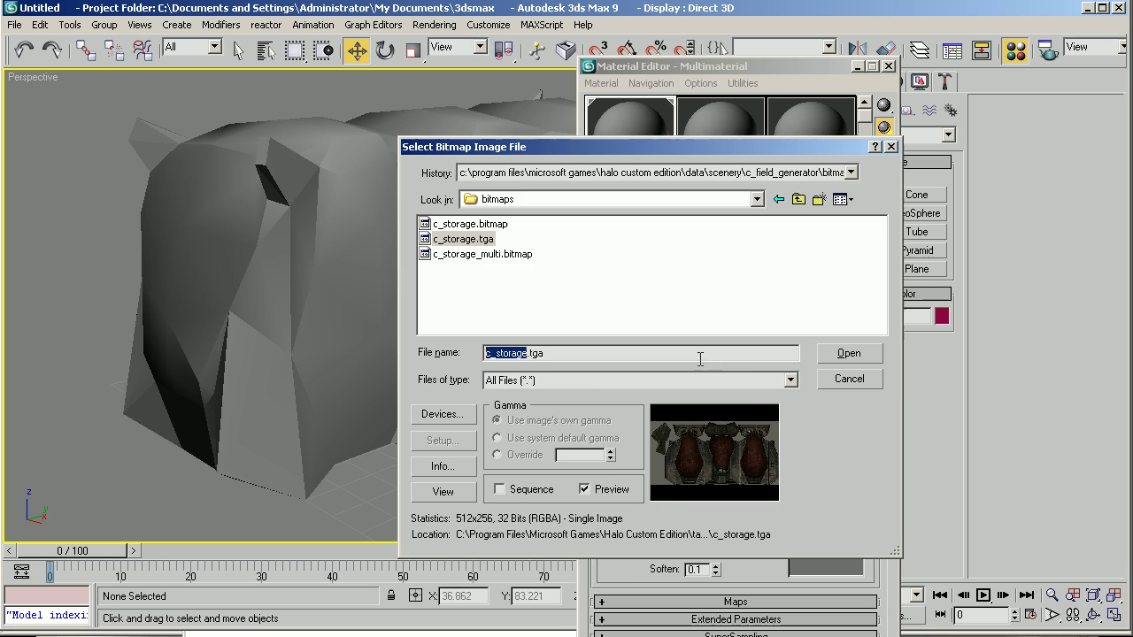
pyautogui.click(849, 353)
# Show the texture on the model in the viewport and close the Material Editor.
pyautogui.click(838, 306)
pyautogui.click(857, 306)
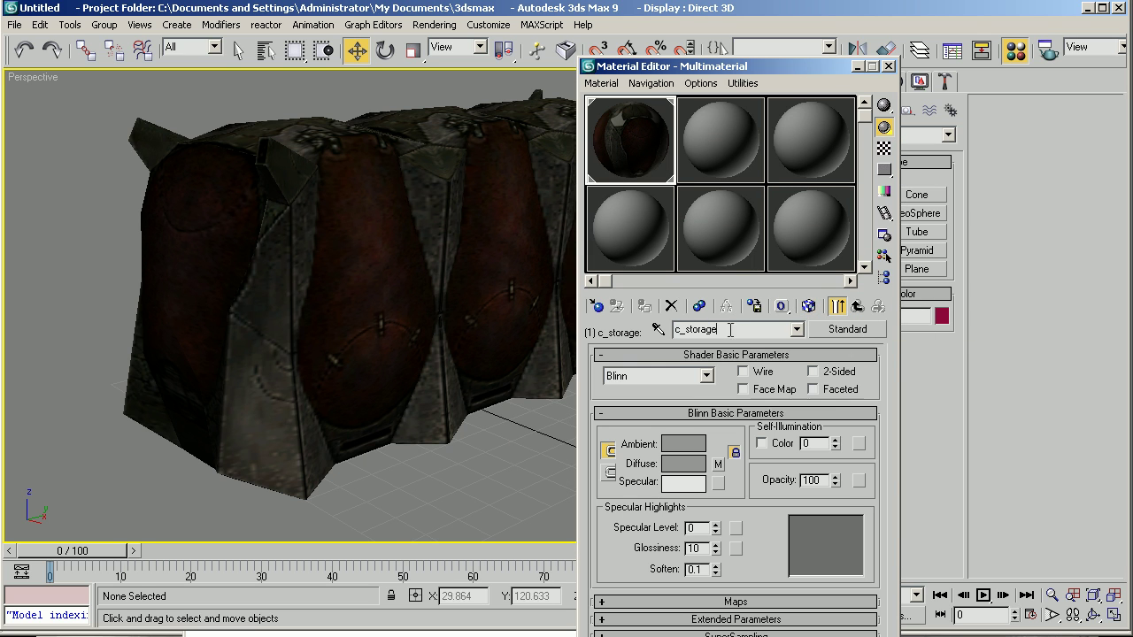
pyautogui.keyDown('alt'); pyautogui.moveTo(446, 248); pyautogui.dragTo(573, 256, button='middle'); pyautogui.keyUp('alt')
pyautogui.click(857, 306)
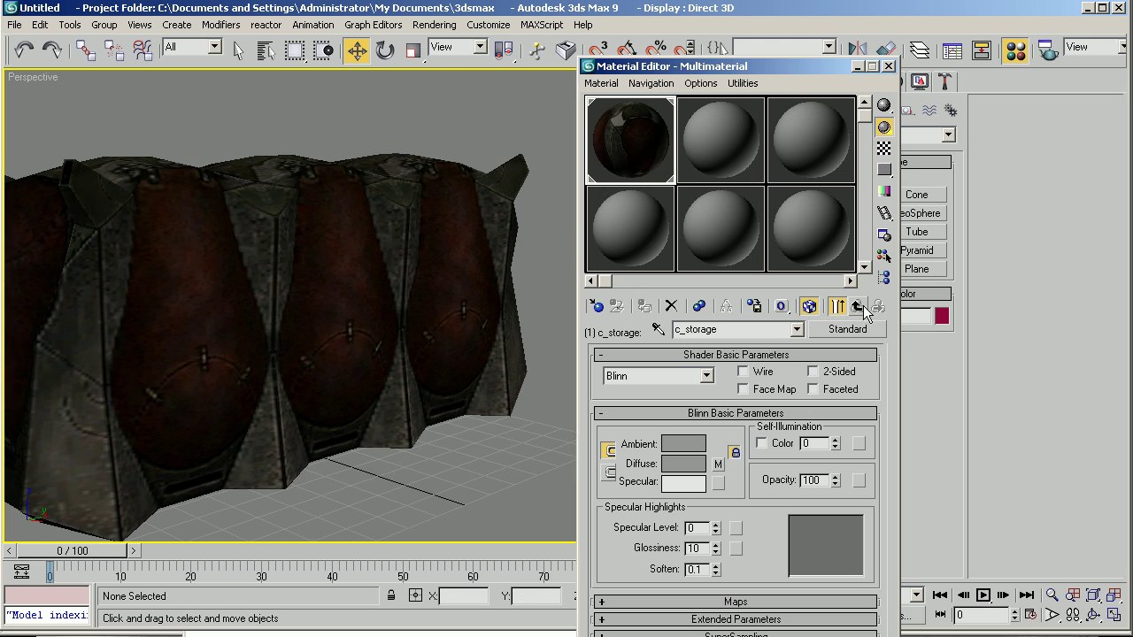
pyautogui.click(889, 66)
# Select the storage model, convert it to an Editable Poly and enter polygon sub-object level.
pyautogui.rightClick(441, 261)
pyautogui.rightClick(316, 365)
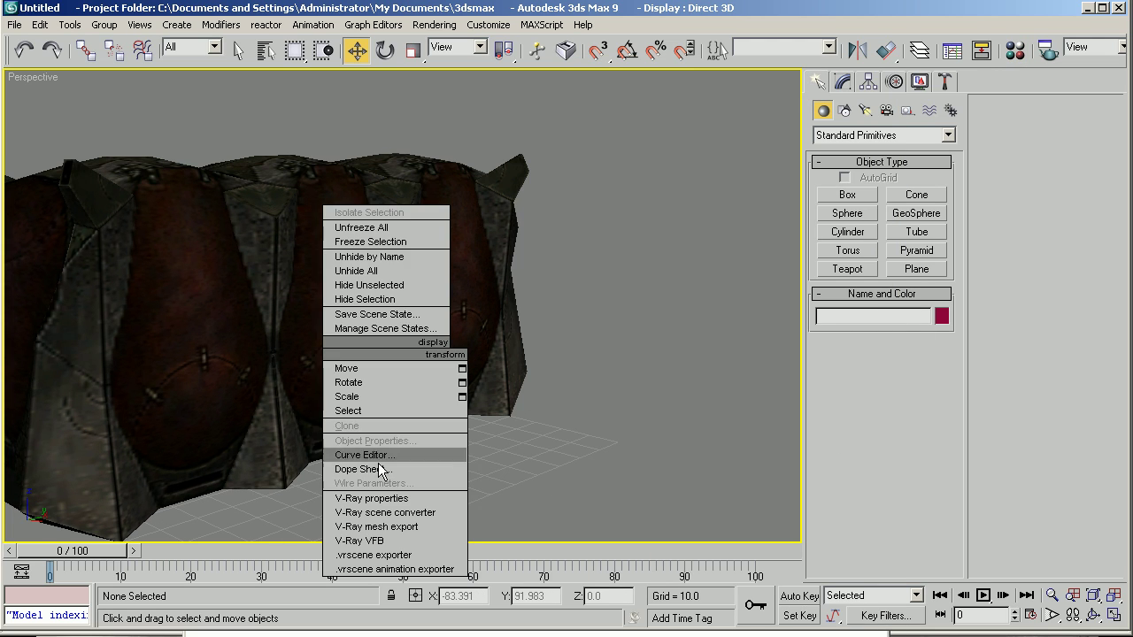
pyautogui.click(280, 220)
pyautogui.rightClick(436, 217)
pyautogui.click(600, 300)
pyautogui.click(378, 287)
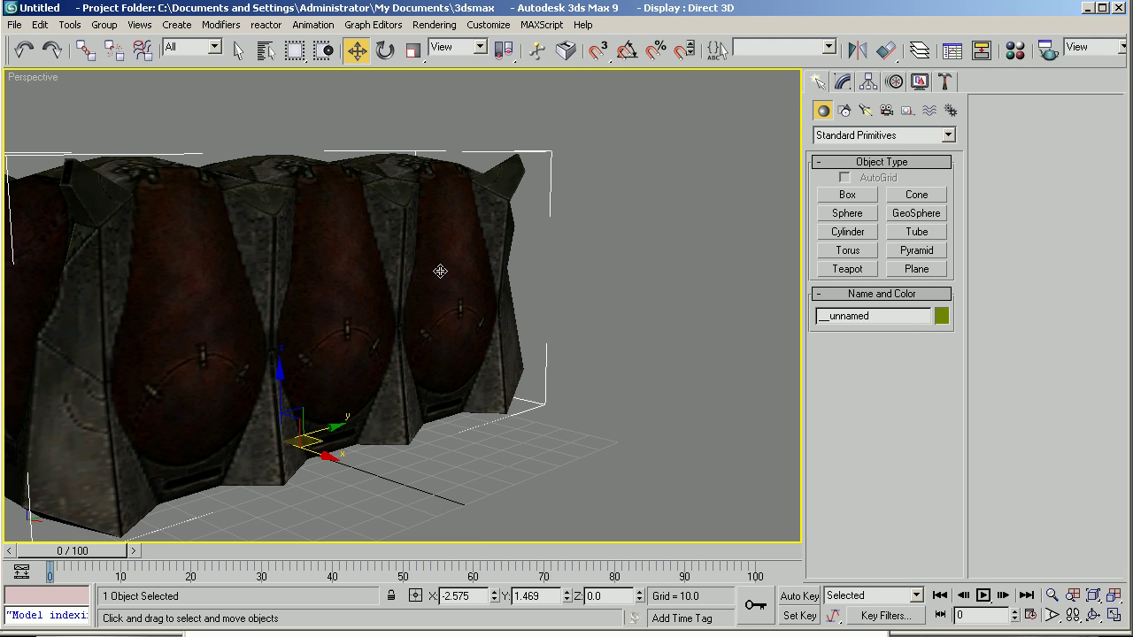
pyautogui.rightClick(434, 266)
pyautogui.moveTo(542, 416)
pyautogui.click(651, 498)
pyautogui.click(900, 331)
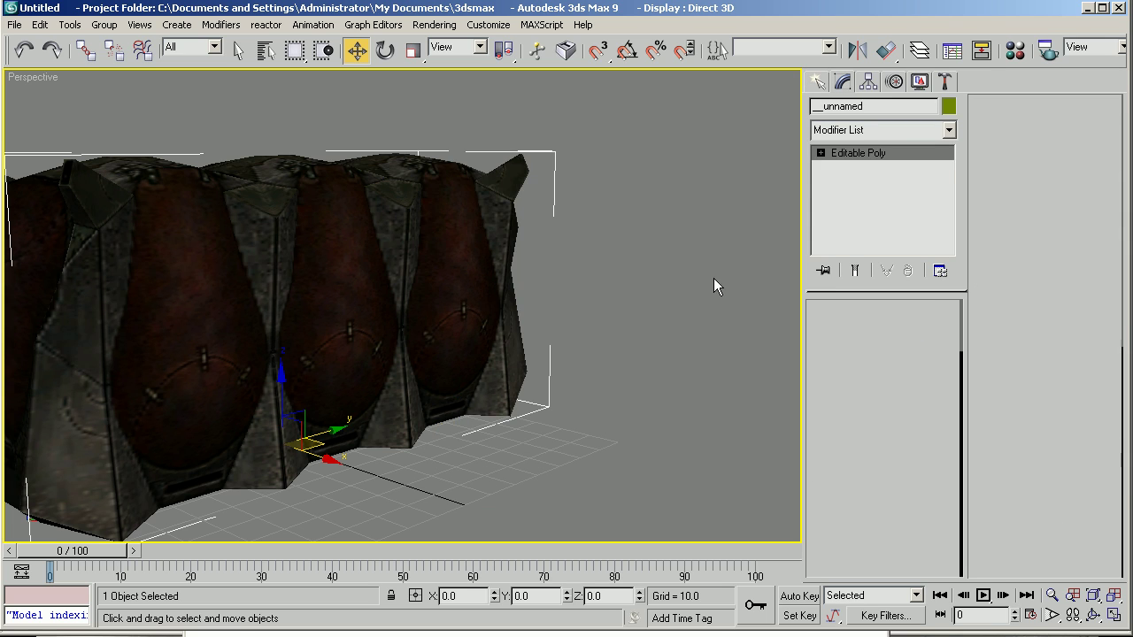
# Select the sphere object frame c_storage by name and delete it.
pyautogui.hotkey('ctrl', 'a')
pyautogui.click(264, 62)
pyautogui.doubleClick(460, 170)
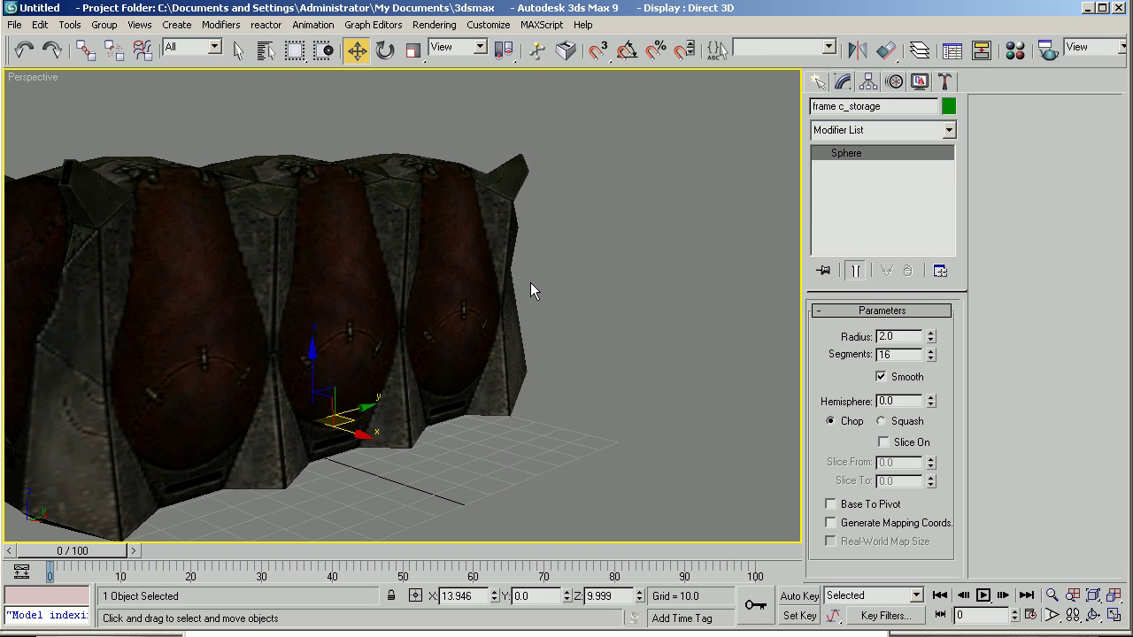
pyautogui.press('Delete')
# Clear the smoothing groups on all polygons of the __unnamed mesh and auto-smooth them with a threshold of 45.
pyautogui.click(266, 51)
pyautogui.doubleClick(447, 157)
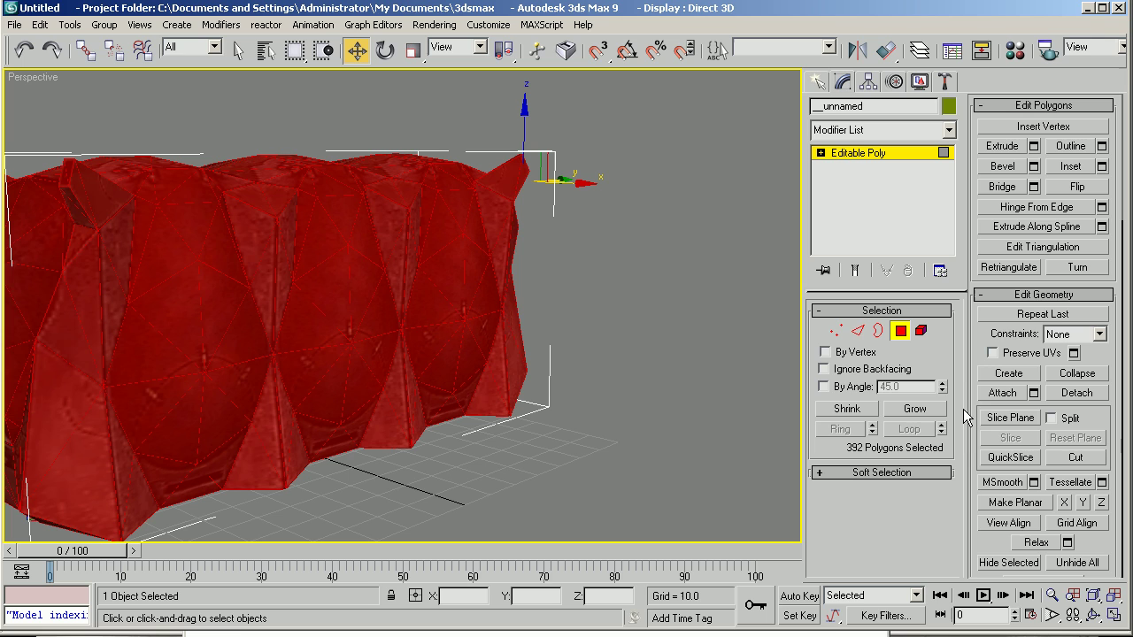
pyautogui.press('z')
pyautogui.scroll(-10, 1064, 329)
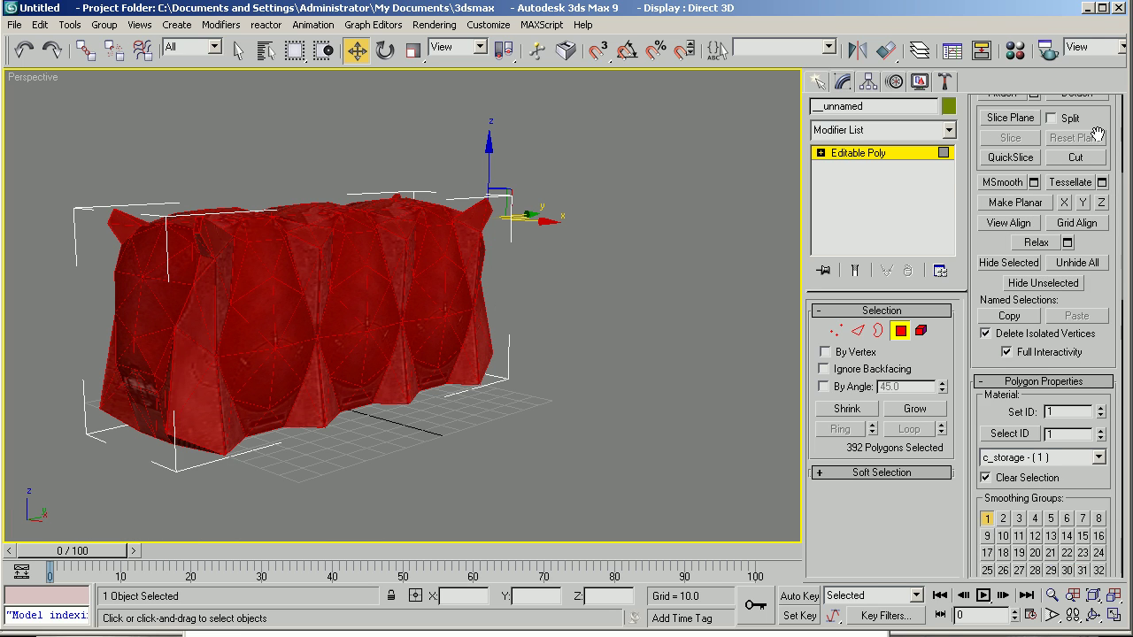
pyautogui.click(1075, 436)
pyautogui.scroll(4, 656, 414)
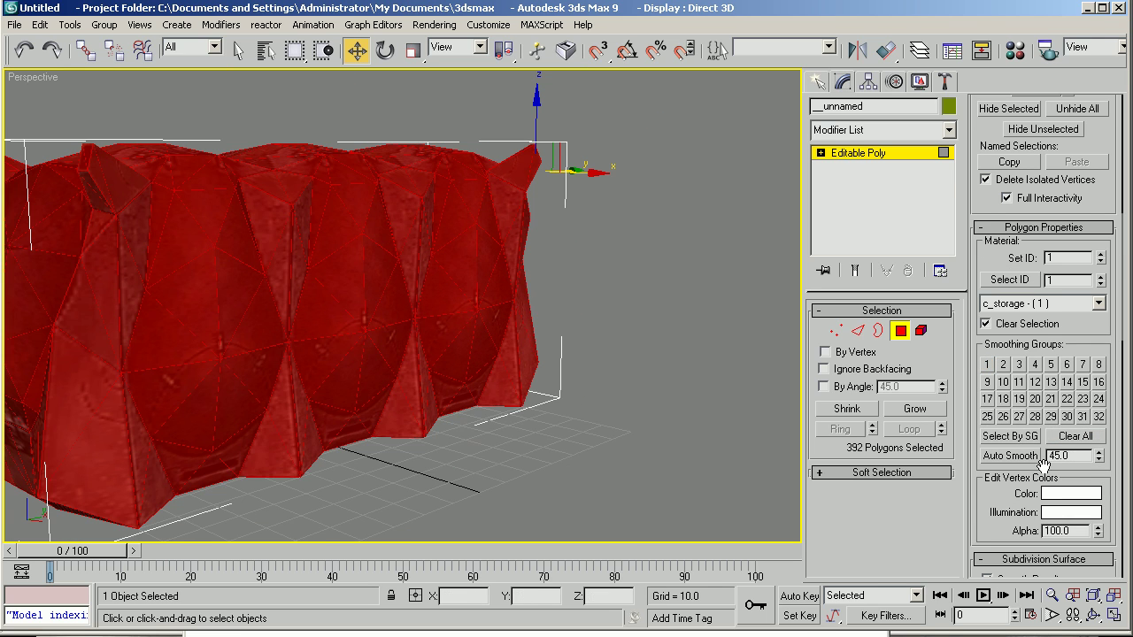
pyautogui.click(1015, 464)
pyautogui.keyDown('alt'); pyautogui.moveTo(632, 368); pyautogui.dragTo(696, 363, button='middle'); pyautogui.keyUp('alt')
pyautogui.click(699, 365)
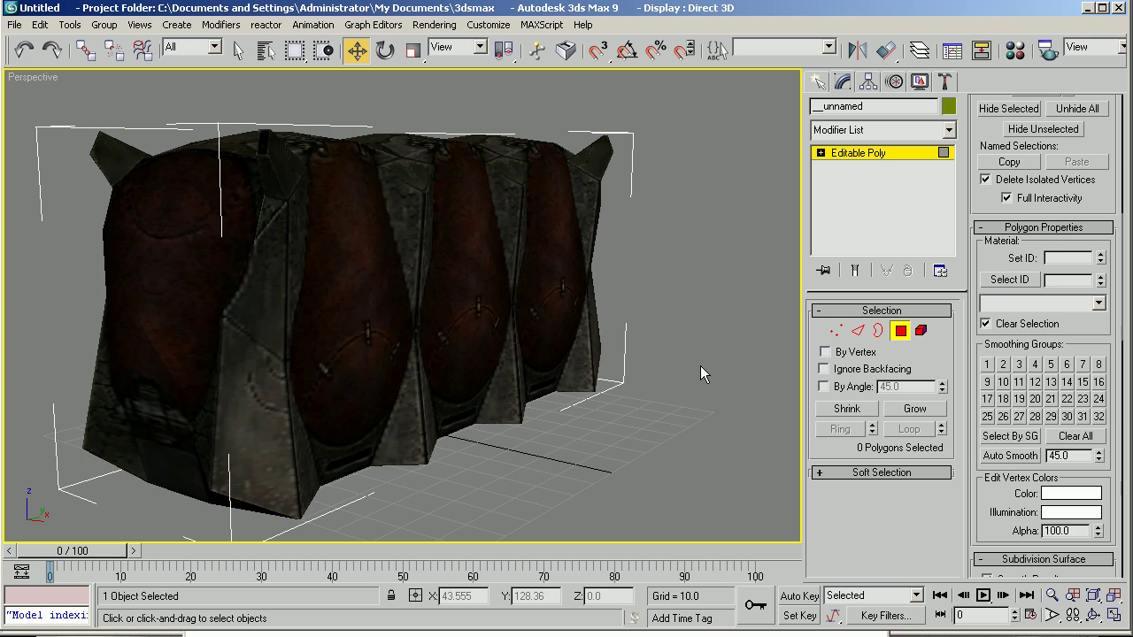
# Start a Source SMD export of the model, and create and open a folder named storage in the models folder.
pyautogui.hotkey('ctrl', 'a')
pyautogui.click(15, 25)
pyautogui.click(53, 367)
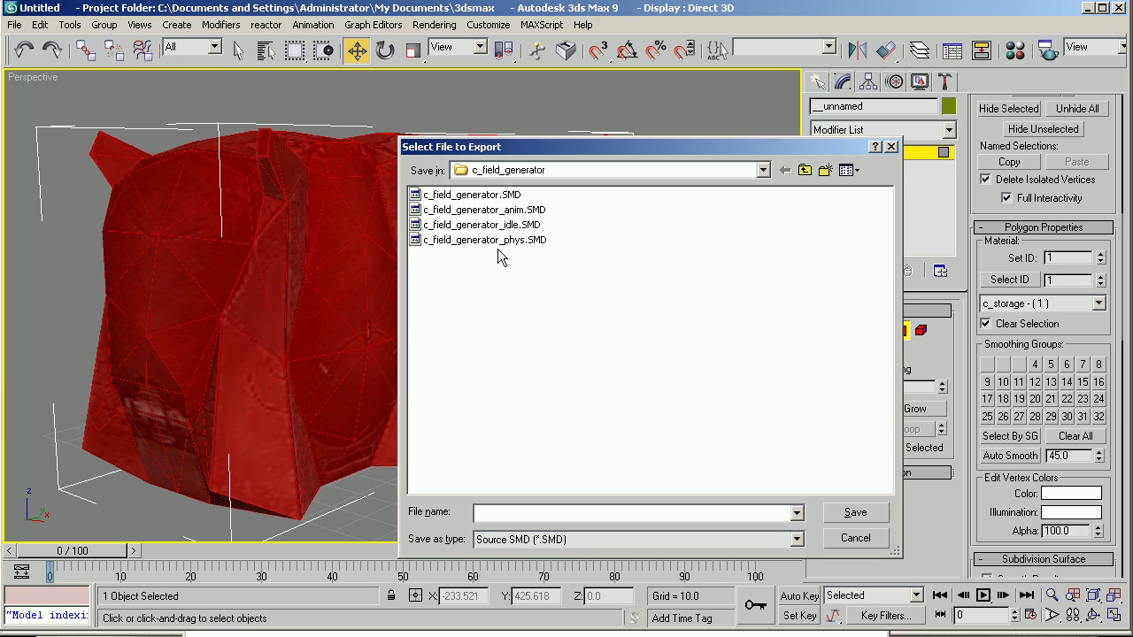
pyautogui.click(805, 171)
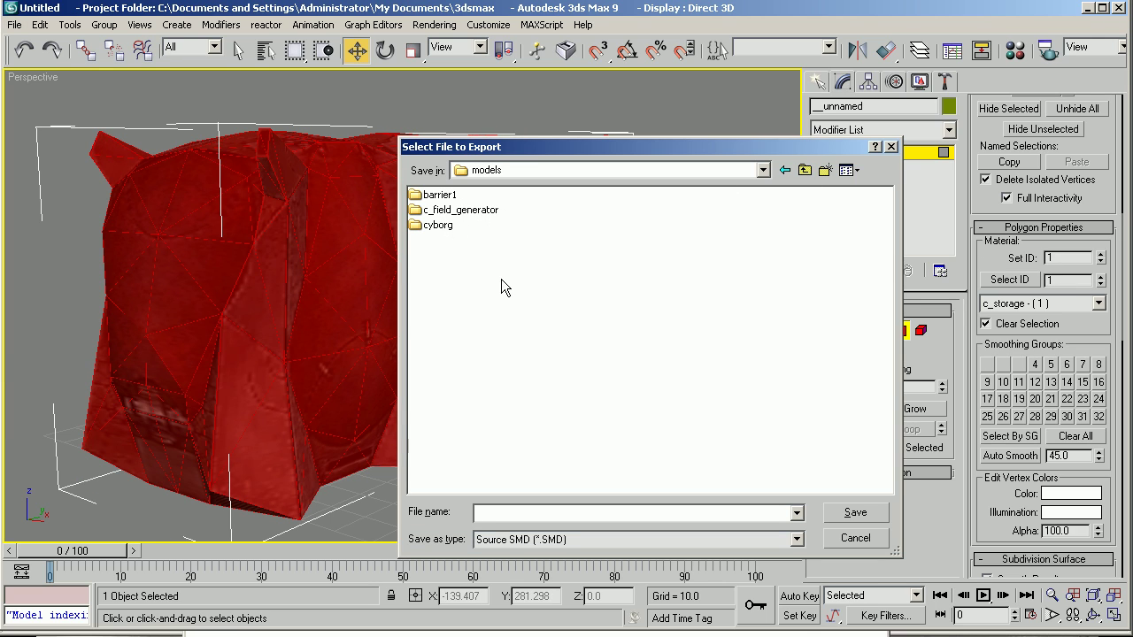
pyautogui.rightClick(467, 280)
pyautogui.moveTo(528, 409)
pyautogui.click(665, 403)
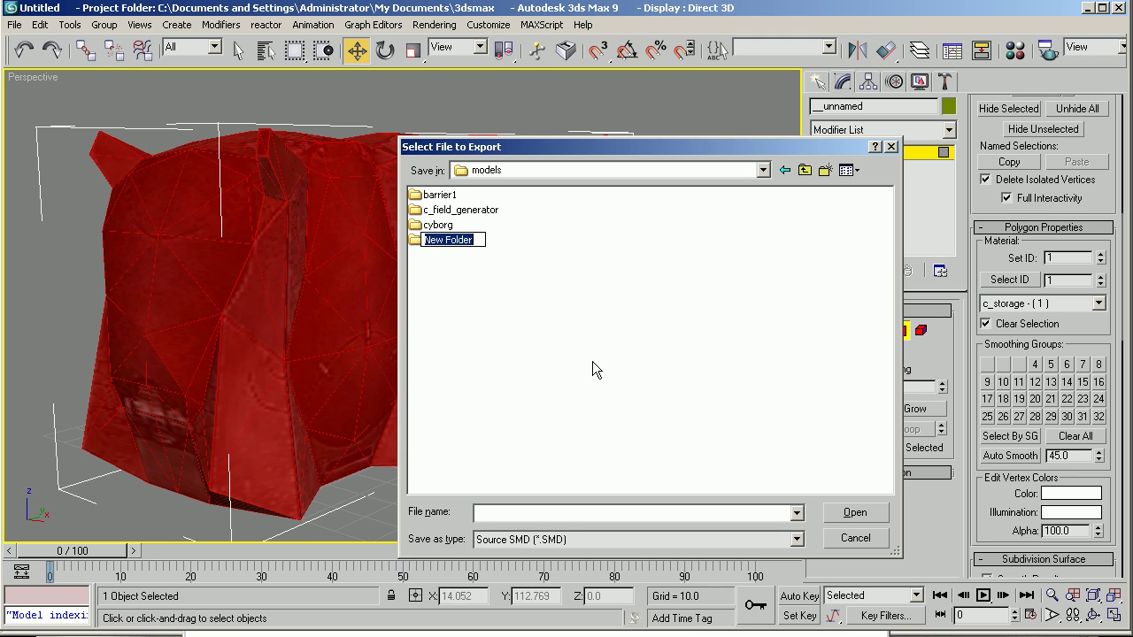
pyautogui.write('stora')
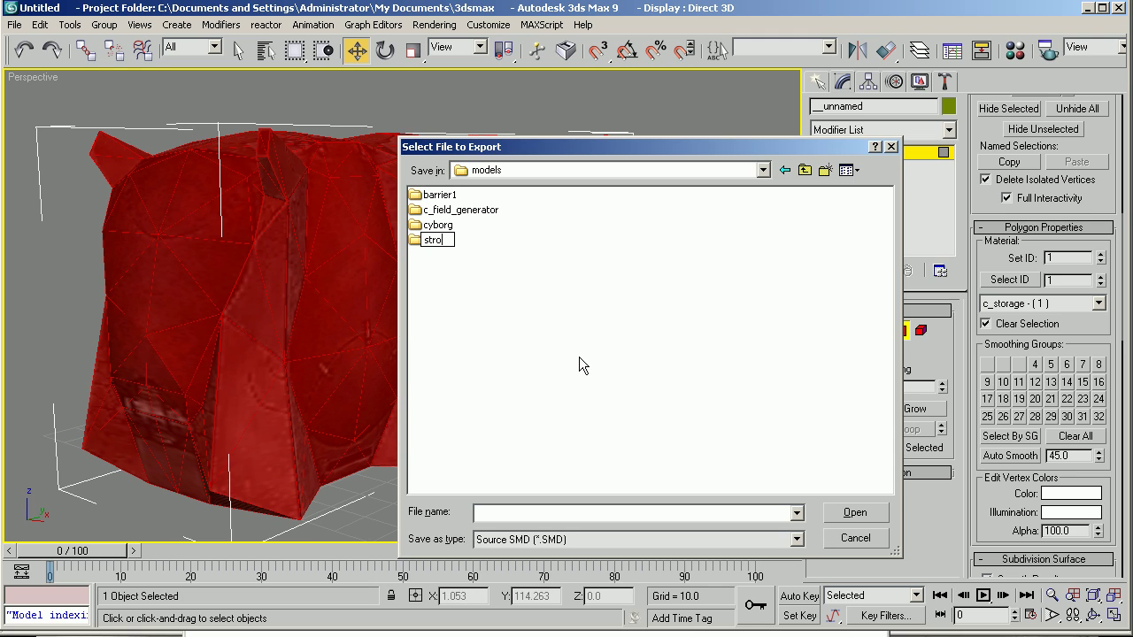
pyautogui.write('ge')
pyautogui.press('Return')
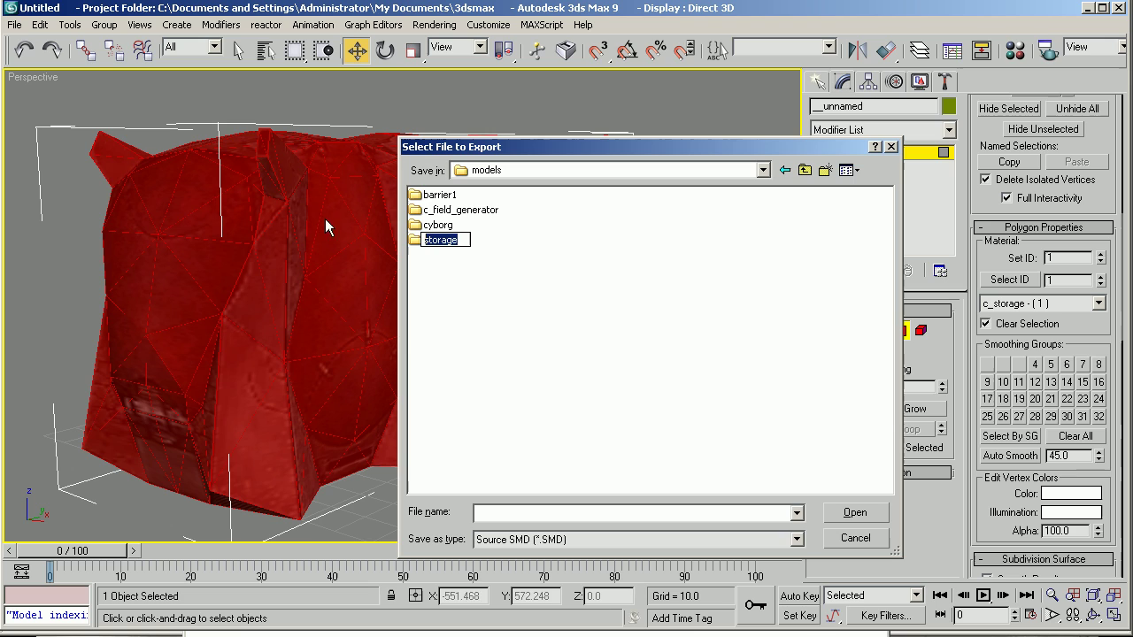
pyautogui.press('Return')
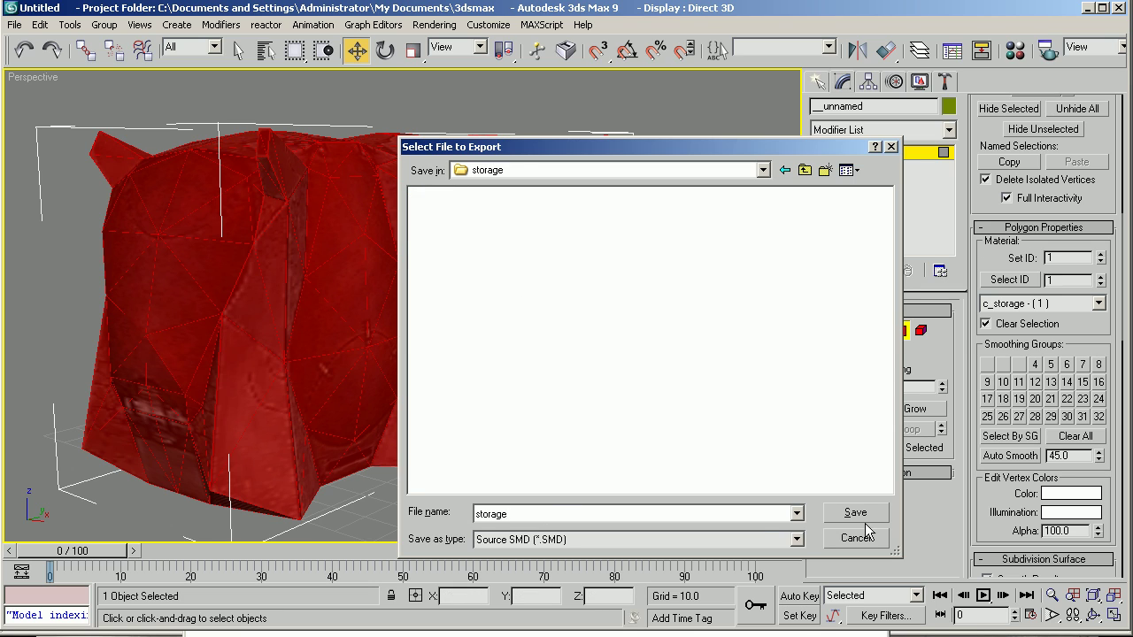
# Export the model into the storage folder as a reference SMD named storage.
pyautogui.click(855, 515)
pyautogui.click(524, 427)
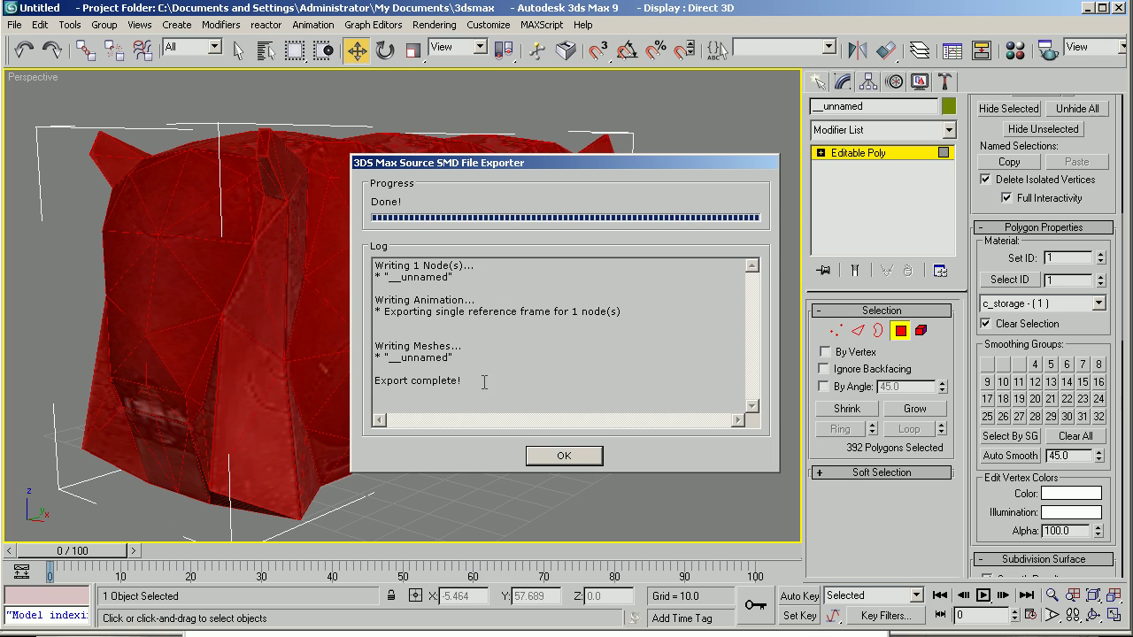
pyautogui.moveTo(484, 382); pyautogui.dragTo(374, 345)
pyautogui.click(564, 455)
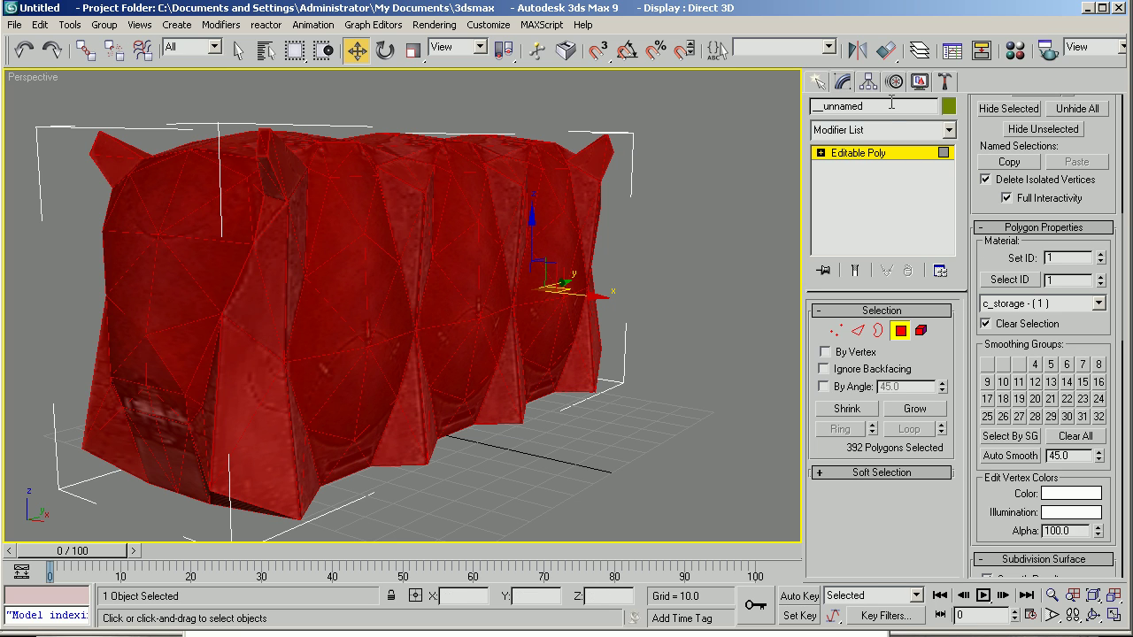
# Rename the object as storage and export it again, overwriting storage.SMD.
pyautogui.click(15, 23)
pyautogui.click(40, 424)
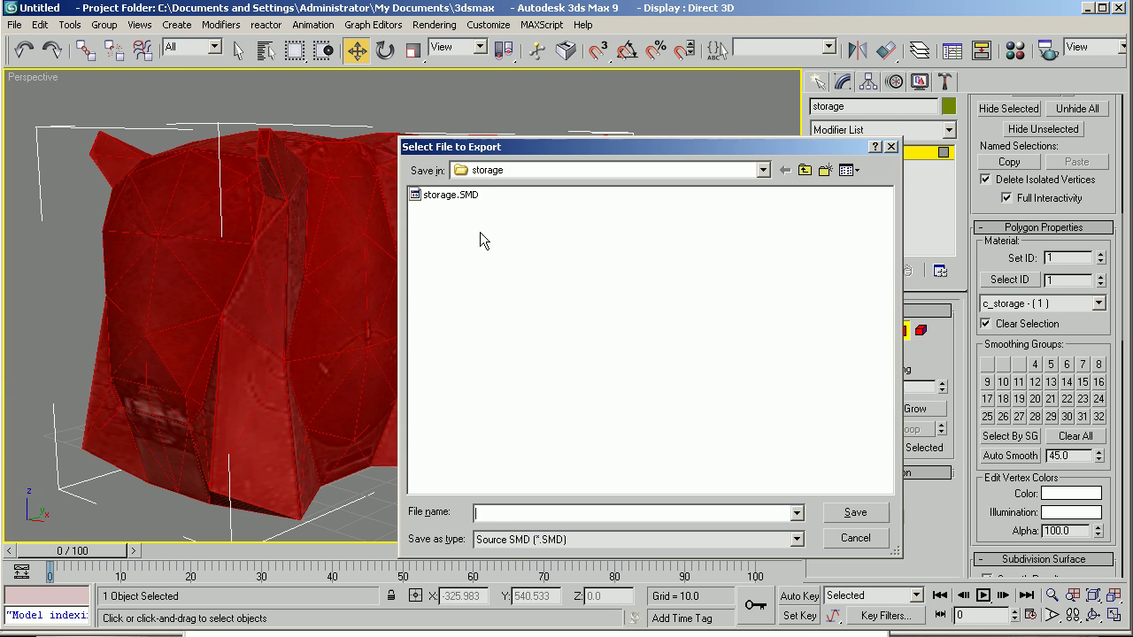
pyautogui.doubleClick(451, 195)
pyautogui.click(540, 423)
pyautogui.click(513, 425)
pyautogui.click(567, 455)
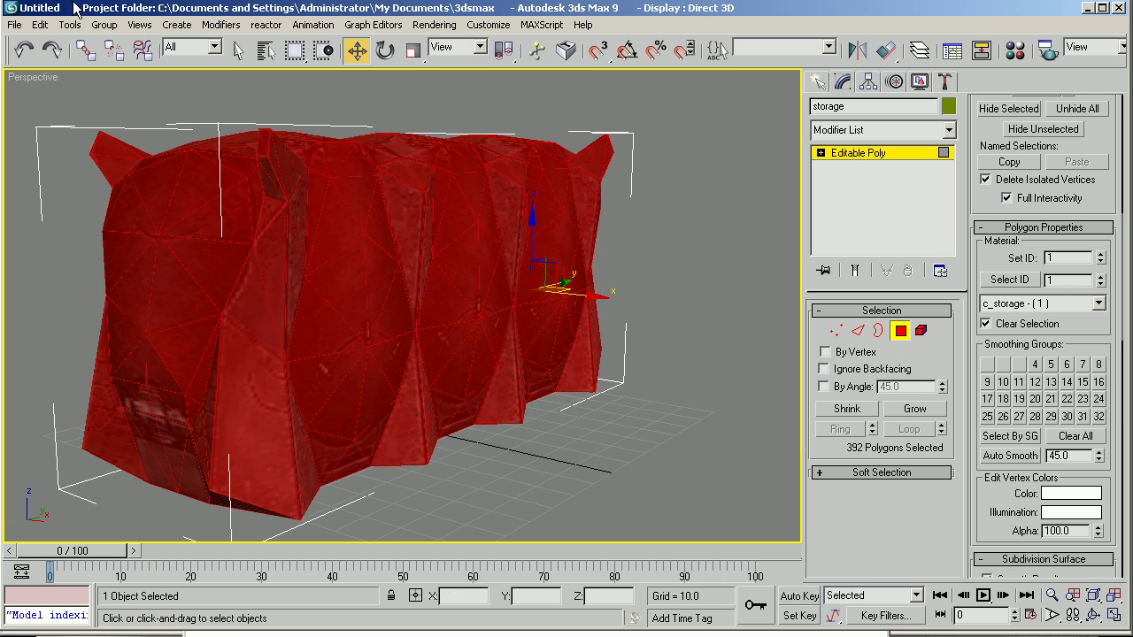
# Export the model to the storage folder as a second Source SMD file named storage_anim.
pyautogui.click(14, 24)
pyautogui.click(67, 373)
pyautogui.write('storage')
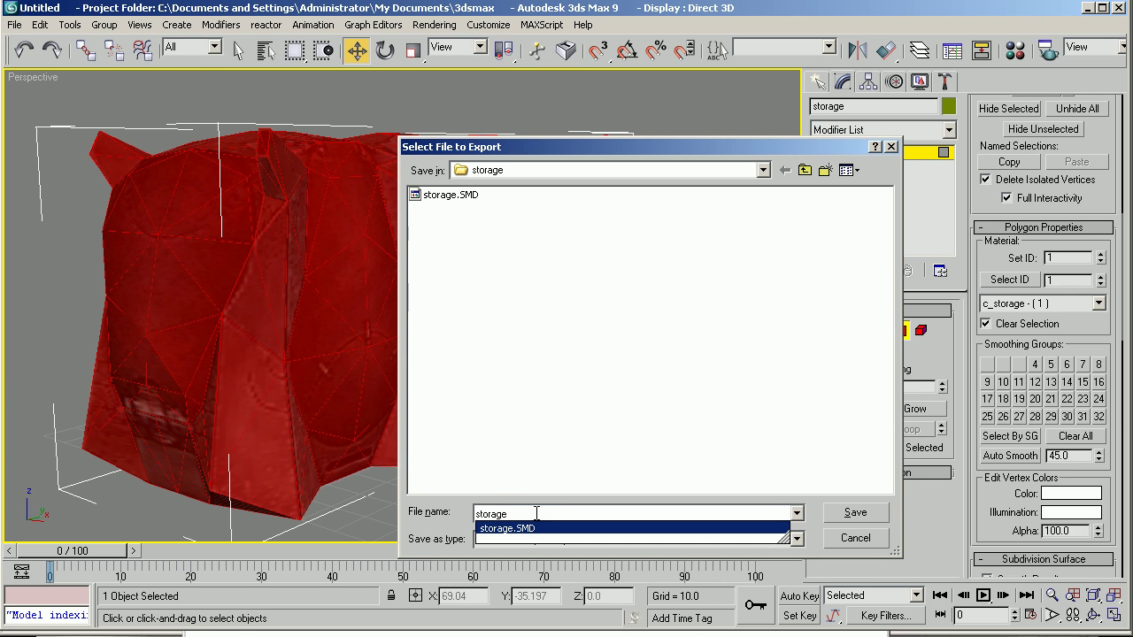
pyautogui.write('_anim')
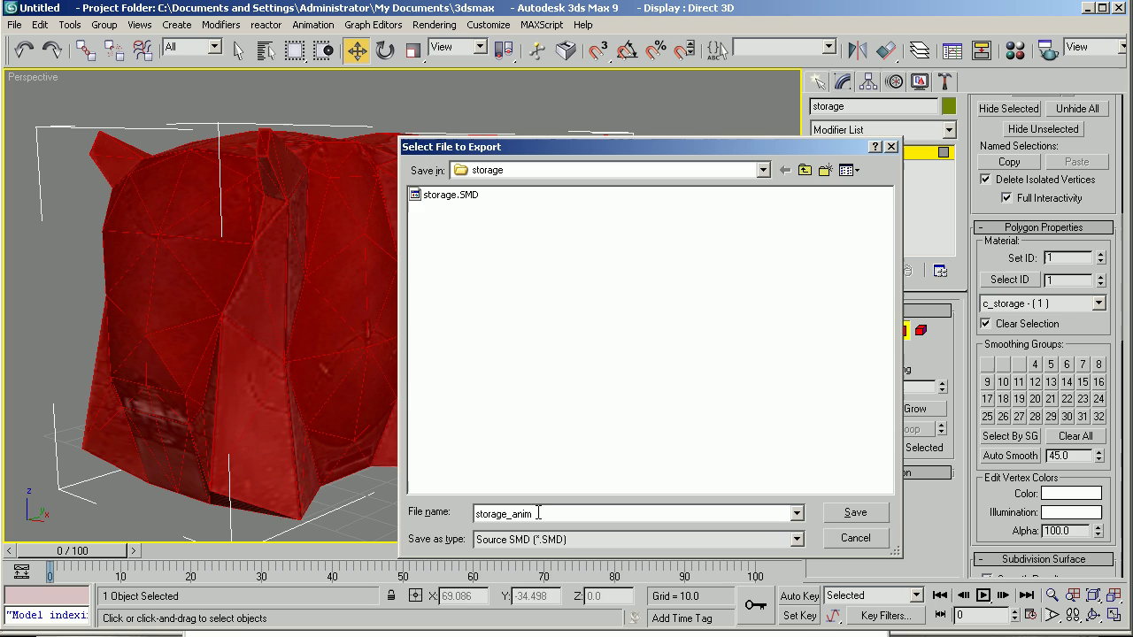
pyautogui.click(845, 514)
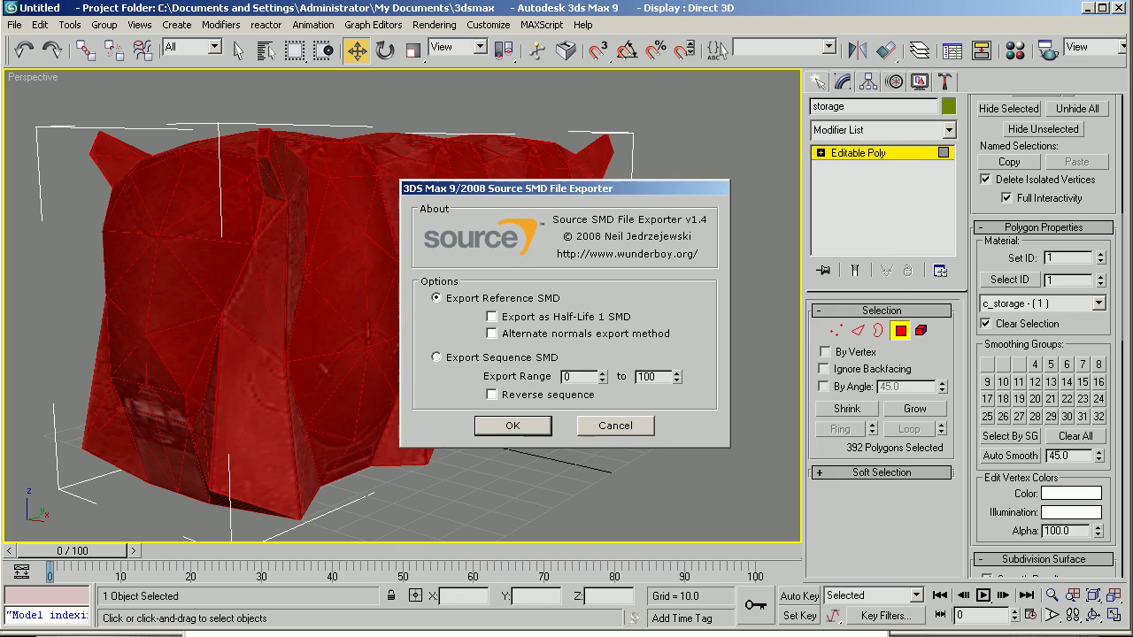
pyautogui.click(512, 424)
pyautogui.click(539, 455)
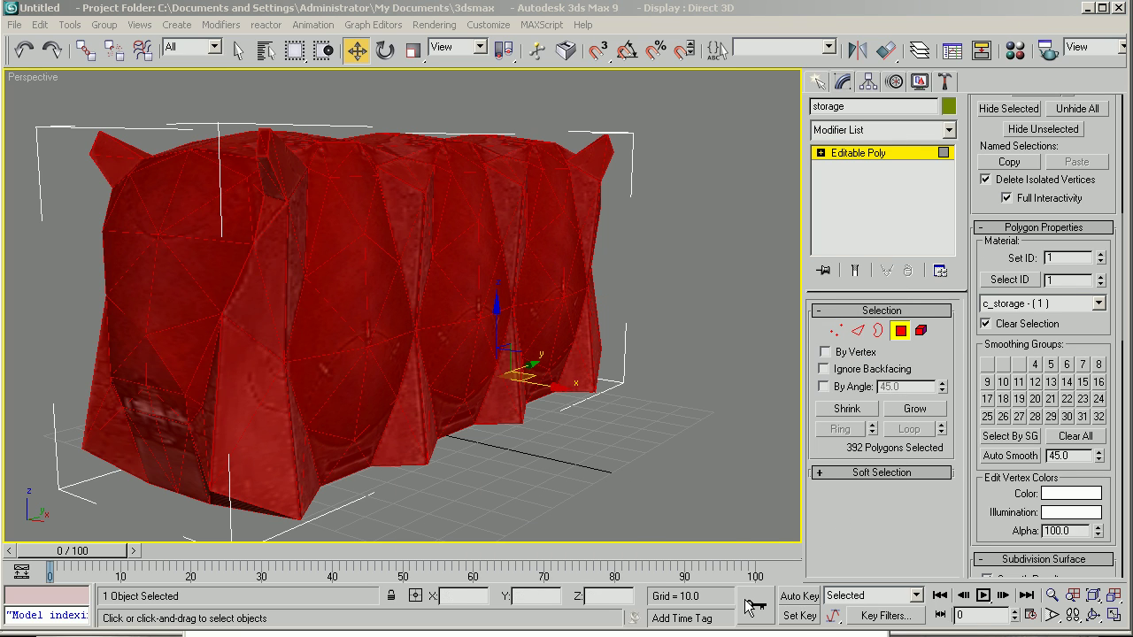
# Switch to the file explorer and go to the Steam account's folder under C:\Program Files\Steam\steamapps.
pyautogui.click(692, 635)
pyautogui.click(642, 193)
pyautogui.write('c:\\prog')
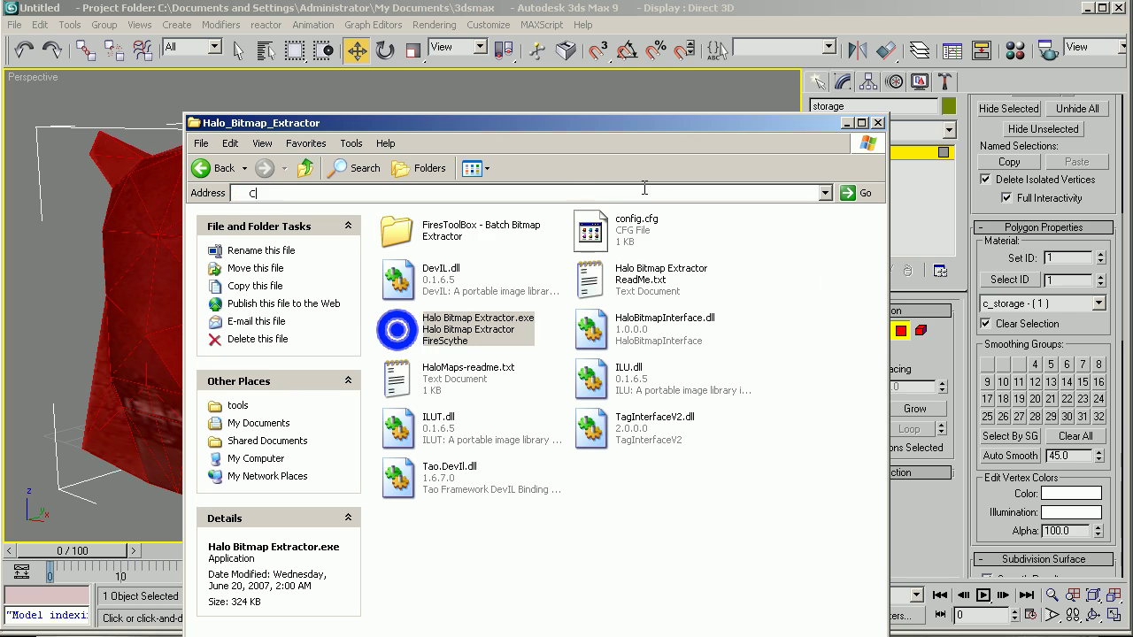
pyautogui.press('Down')
pyautogui.press('Down')
pyautogui.press('Up')
pyautogui.write('s')
pyautogui.press('BackSpace')
pyautogui.write('\\ste')
pyautogui.press('Down')
pyautogui.press('Down')
pyautogui.press('Return')
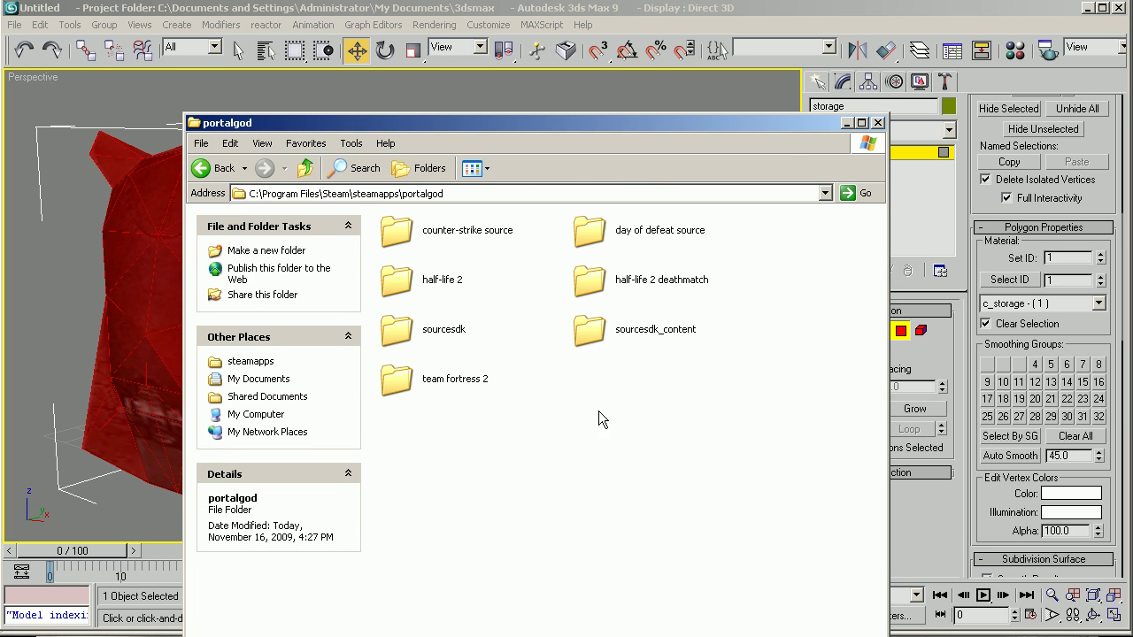
# Open the exported model's folder at sourcesdk_content\tf\modelsrc\e3po\models\storage.
pyautogui.doubleClick(617, 325)
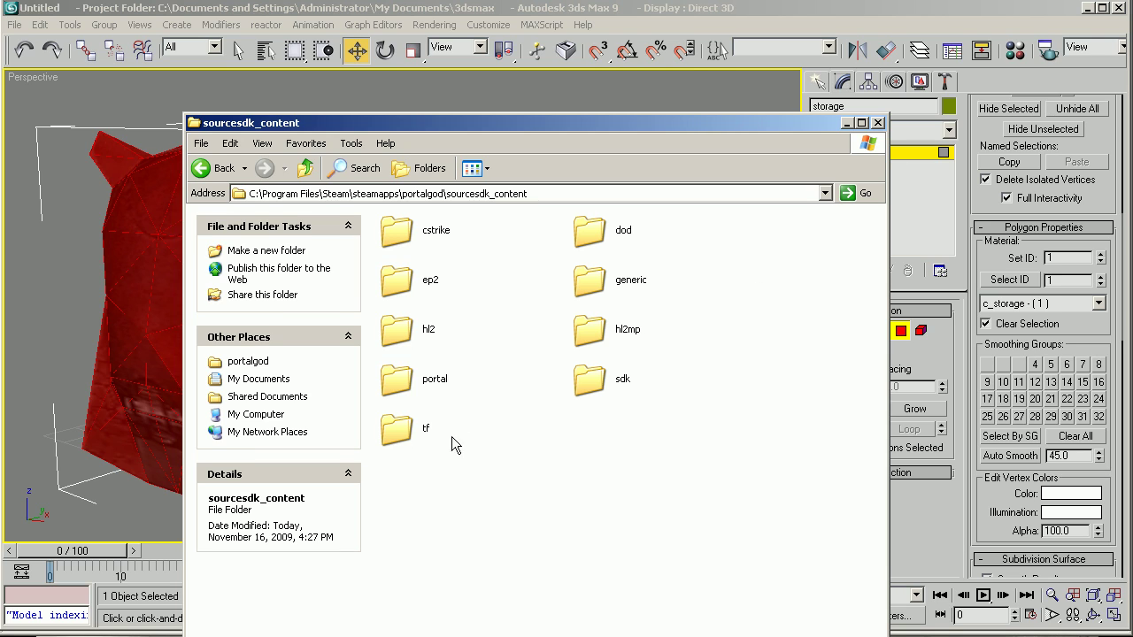
pyautogui.doubleClick(415, 432)
pyautogui.doubleClick(592, 228)
pyautogui.doubleClick(598, 228)
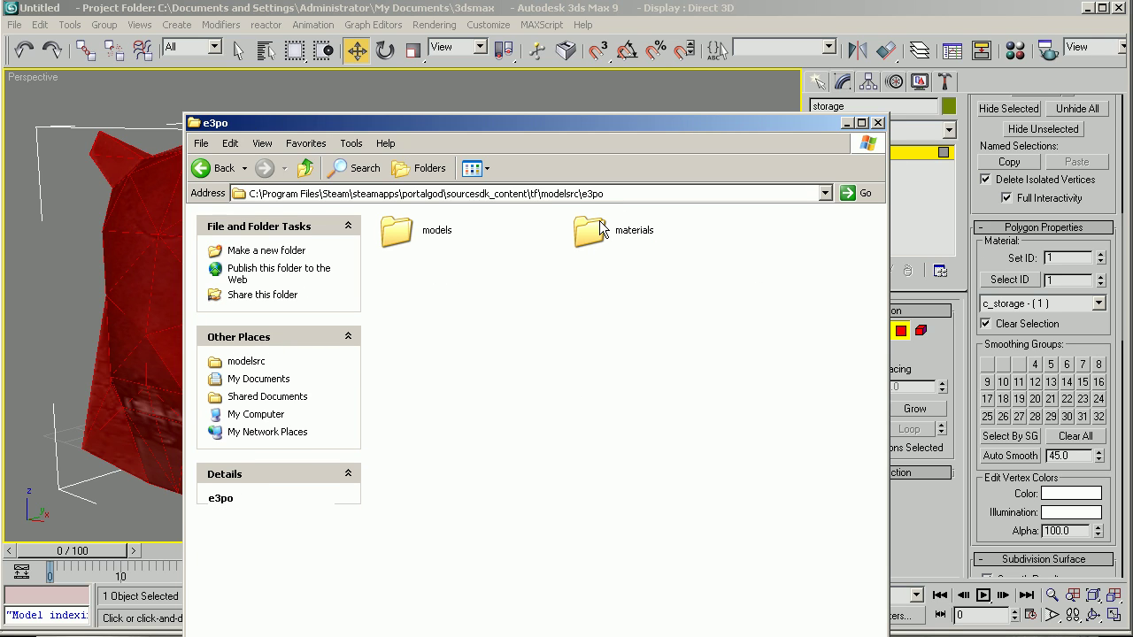
pyautogui.doubleClick(637, 232)
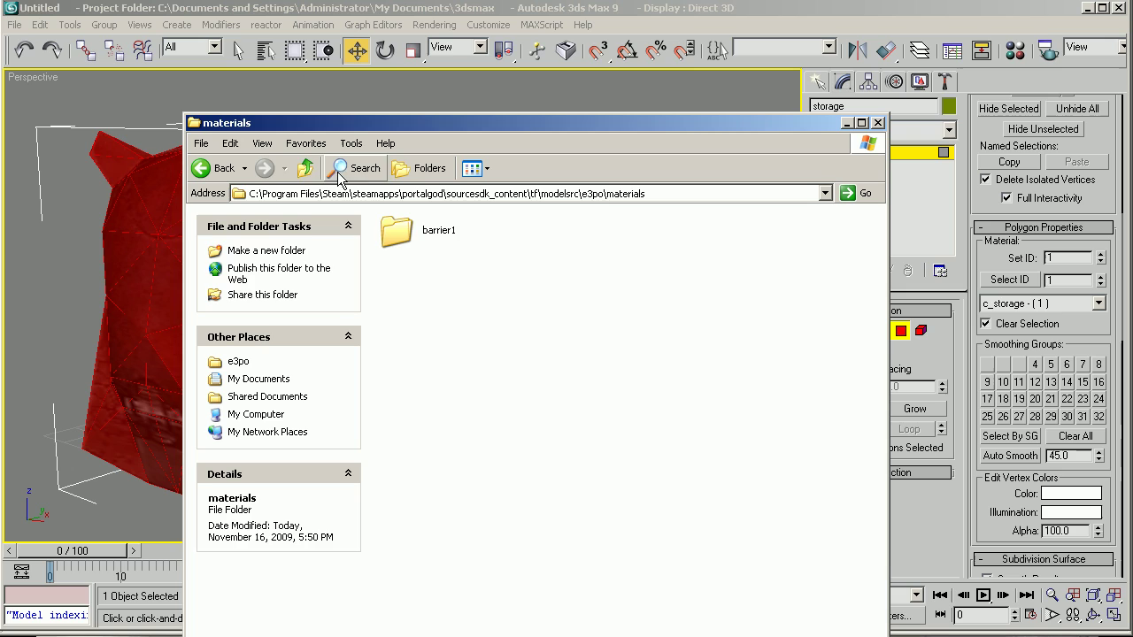
pyautogui.click(305, 168)
pyautogui.doubleClick(416, 230)
pyautogui.click(316, 195)
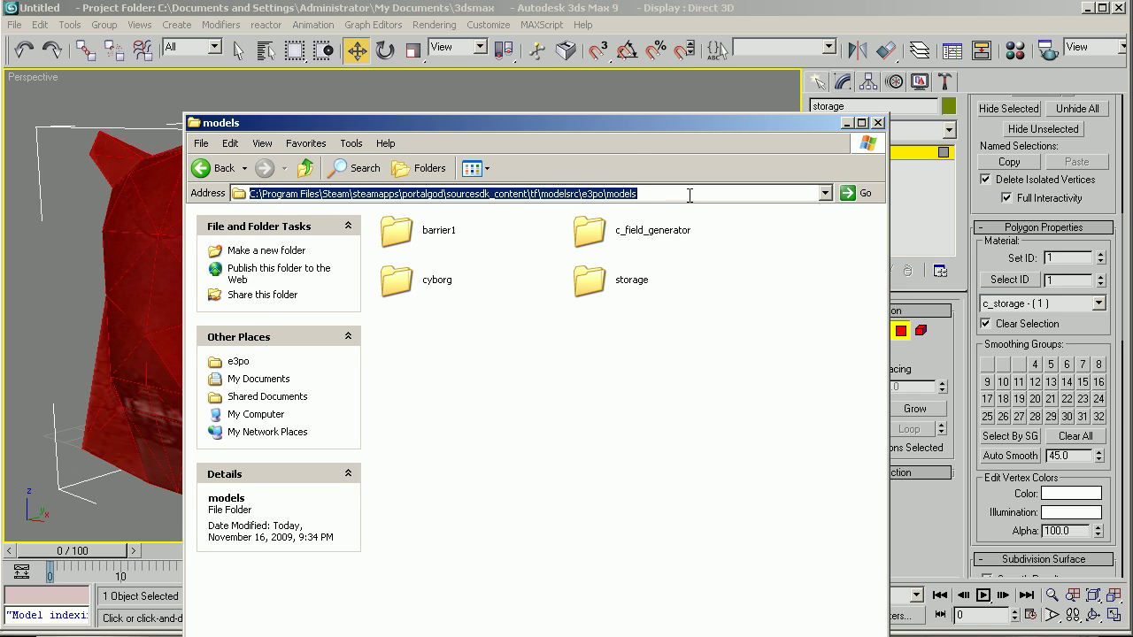
pyautogui.press('End')
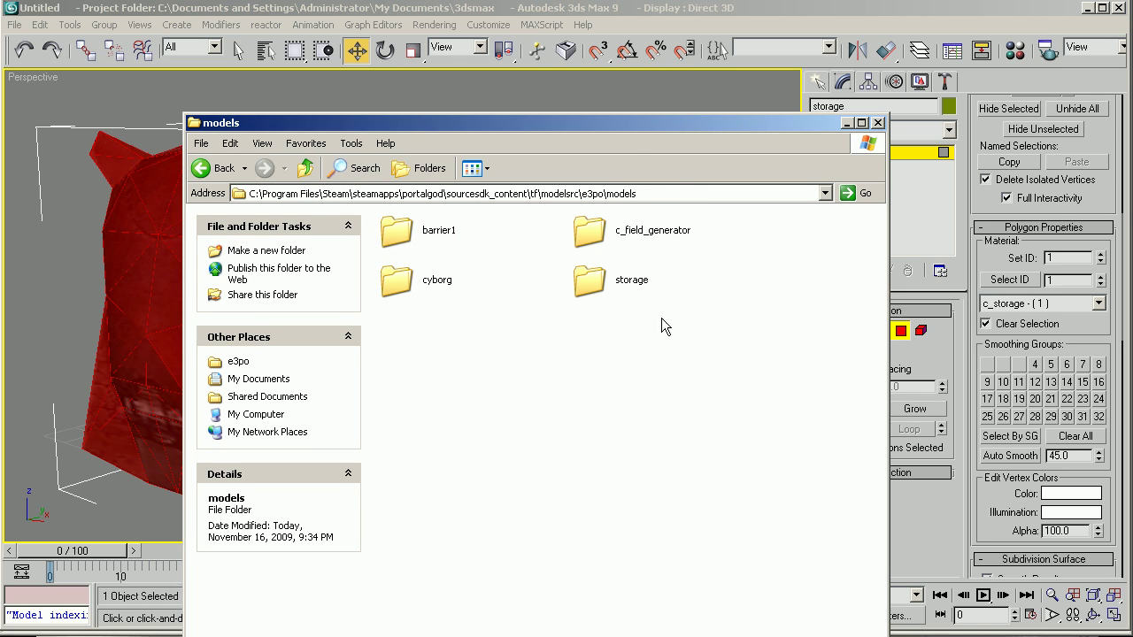
pyautogui.doubleClick(611, 280)
# Make two copies of storage.SMD within the same folder.
pyautogui.rightClick(511, 362)
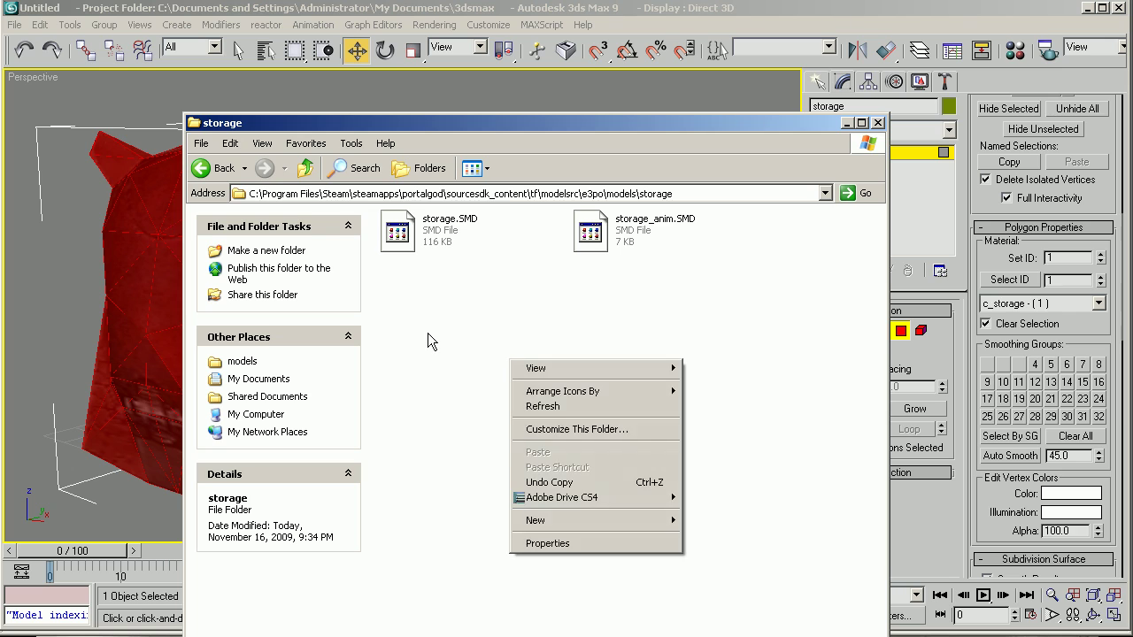
pyautogui.rightClick(451, 302)
pyautogui.click(404, 303)
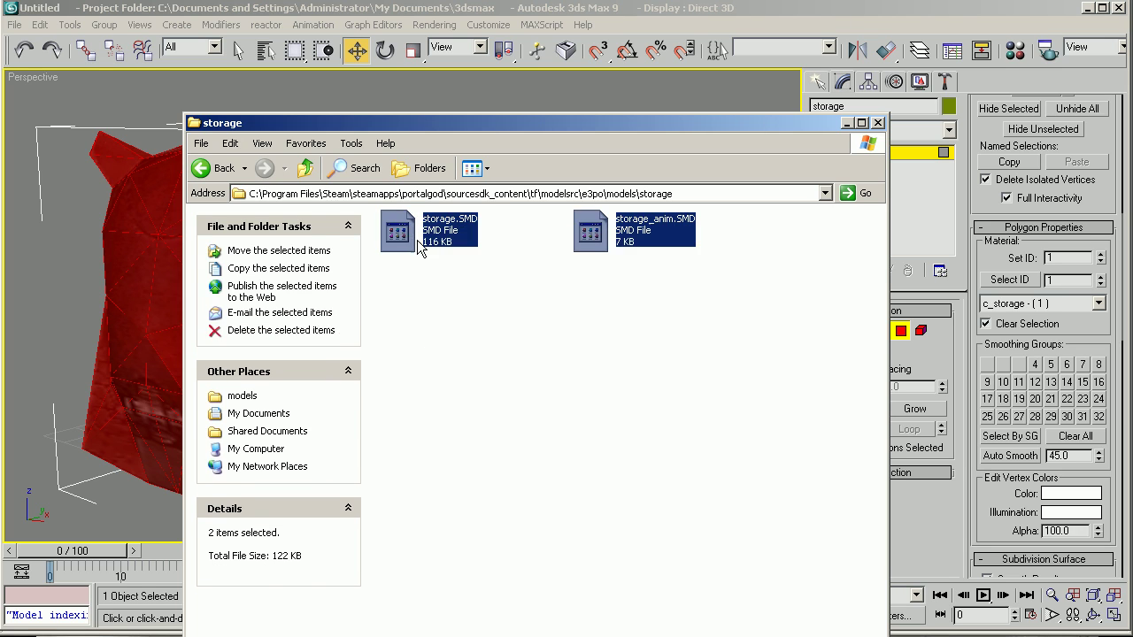
pyautogui.click(417, 240)
pyautogui.hotkey('ctrl', 'c')
pyautogui.hotkey('ctrl', 'v')
pyautogui.hotkey('ctrl', 'v')
# Rename the first copy of the model file as storage_phys.SMD.
pyautogui.rightClick(462, 295)
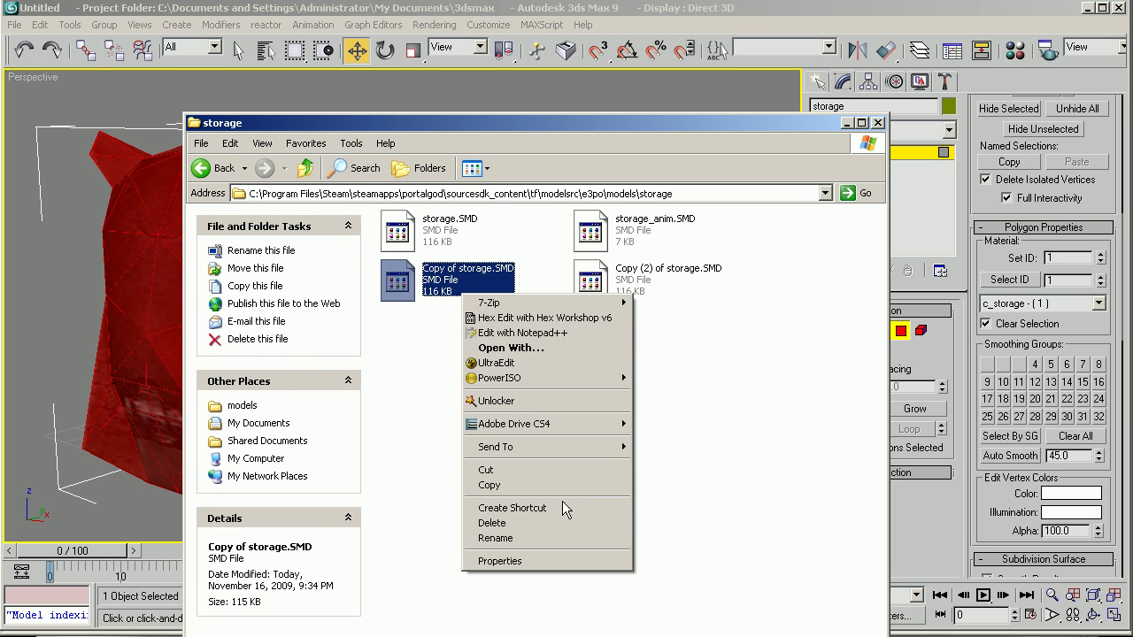
pyautogui.click(495, 537)
pyautogui.write('stor')
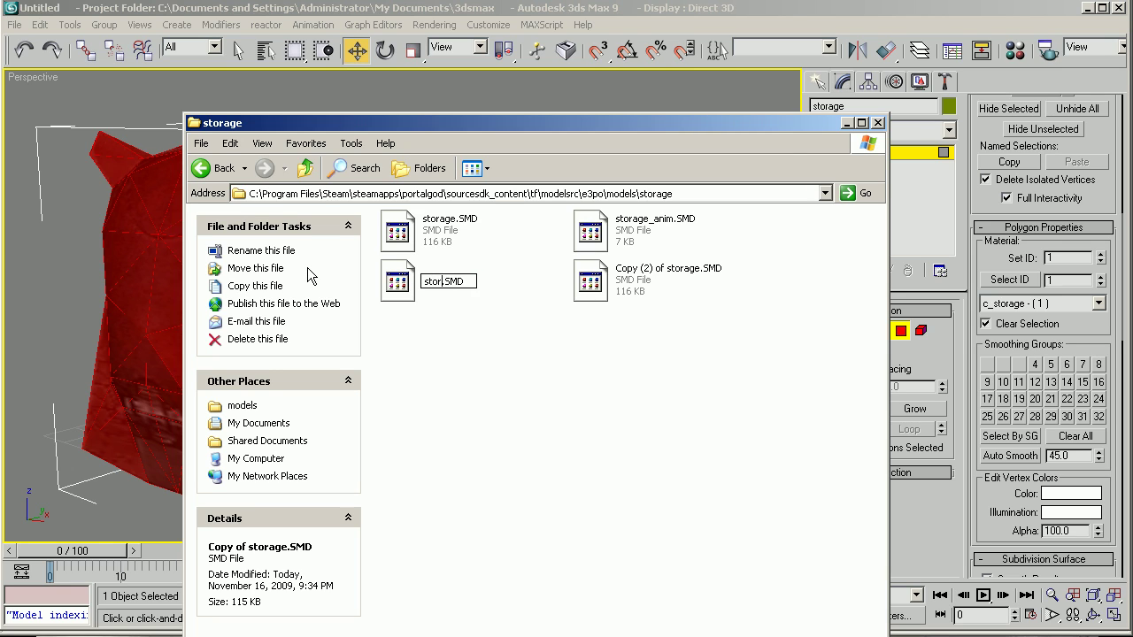
pyautogui.write('age_phys')
pyautogui.click(507, 387)
# Rename the second copy of the model file as storage_idle.SMD.
pyautogui.rightClick(608, 303)
pyautogui.click(666, 540)
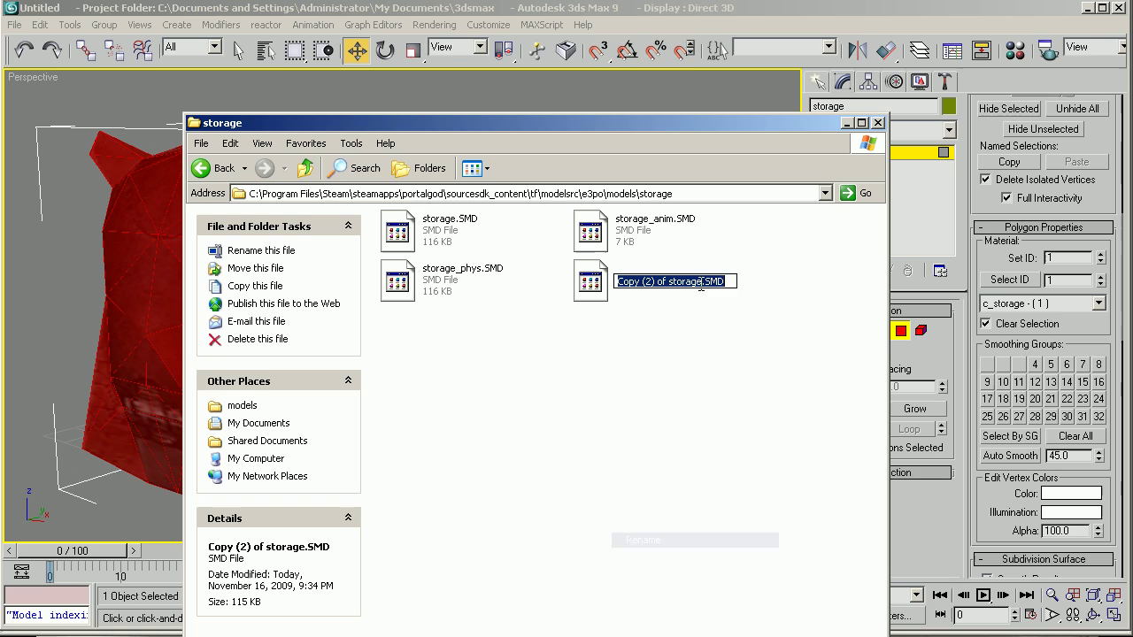
pyautogui.write('st')
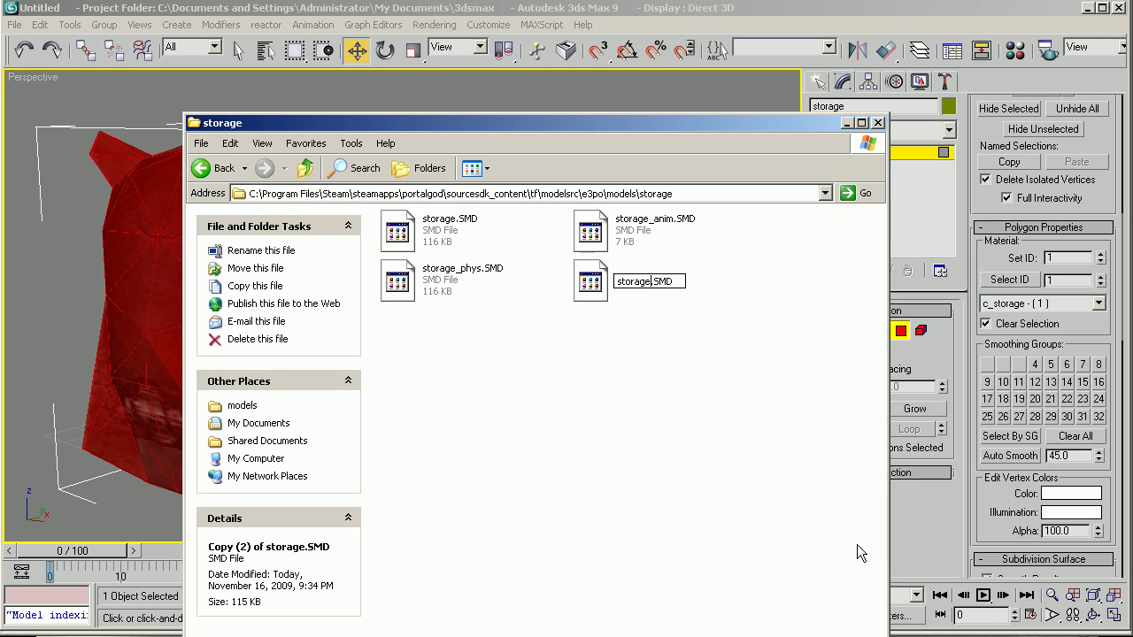
pyautogui.write('orage_idle')
pyautogui.click(856, 543)
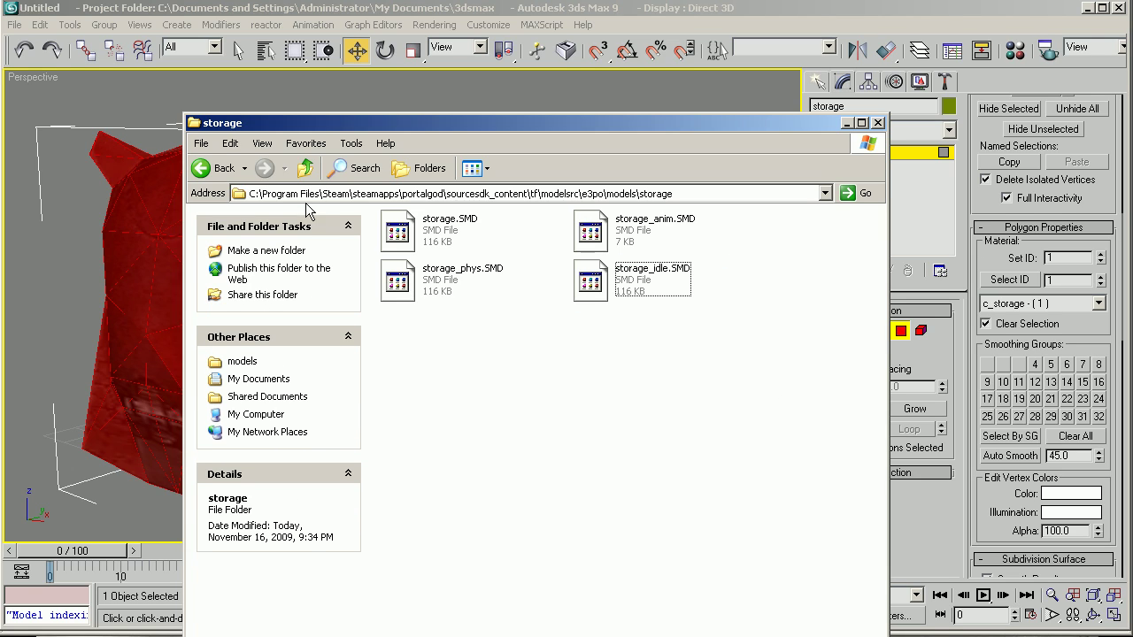
# Go back up from the storage model folder to the Steam account's folder under steamapps.
pyautogui.click(306, 168)
pyautogui.click(306, 168)
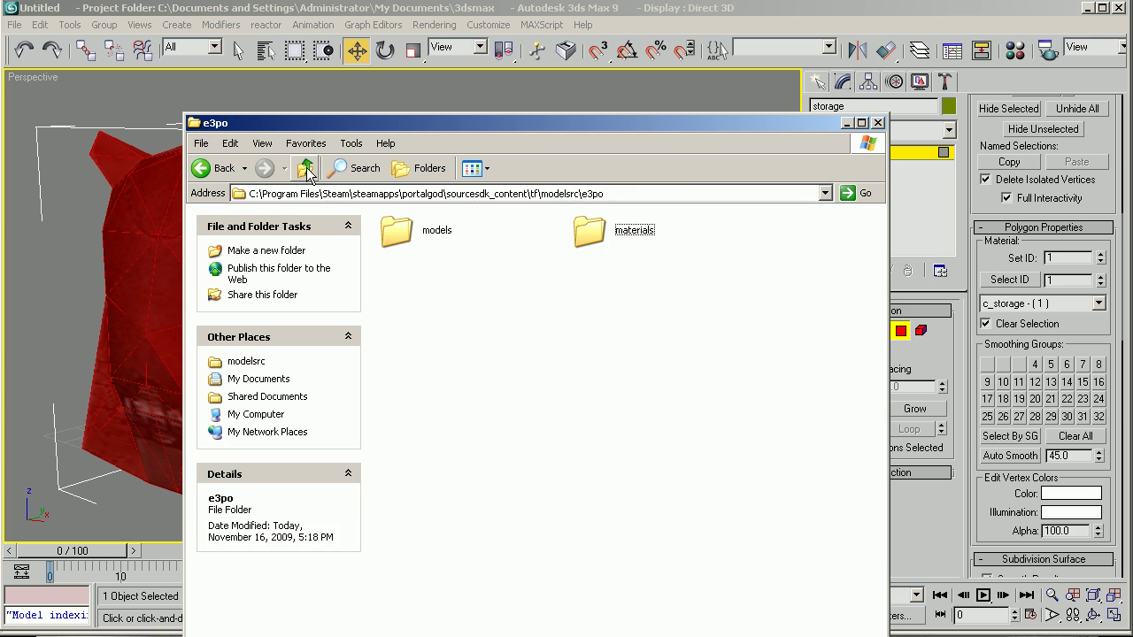
pyautogui.click(306, 169)
pyautogui.click(307, 169)
pyautogui.click(307, 169)
pyautogui.click(307, 169)
pyautogui.click(307, 169)
pyautogui.doubleClick(415, 245)
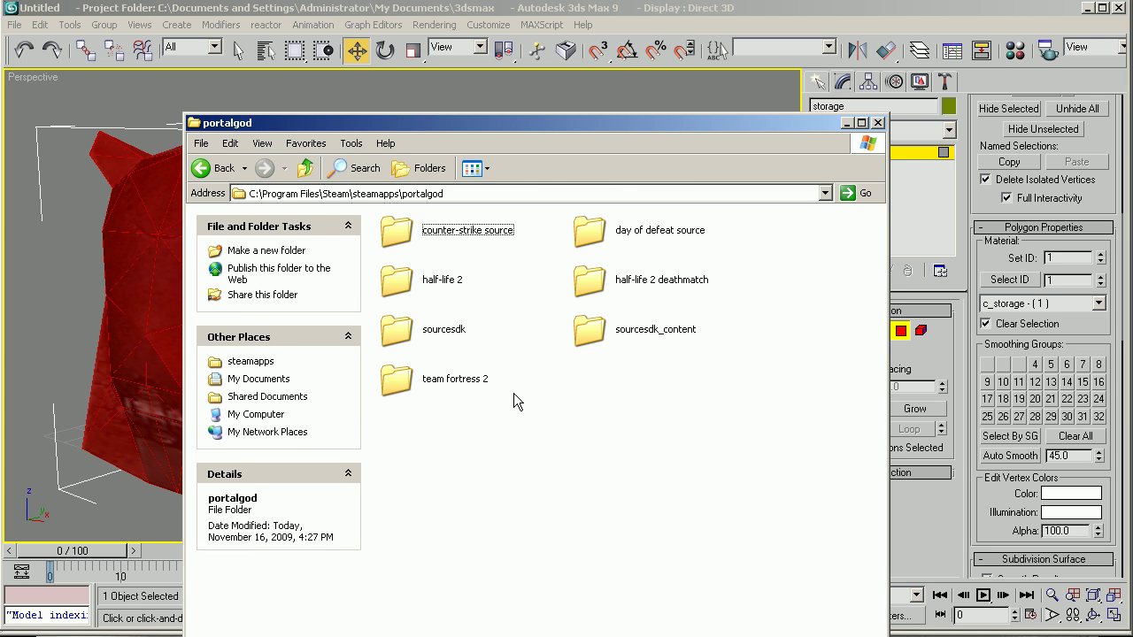
# Open the game's materials folder at team fortress 2\tf\materials\models\e3po.
pyautogui.doubleClick(415, 381)
pyautogui.doubleClick(409, 330)
pyautogui.doubleClick(425, 377)
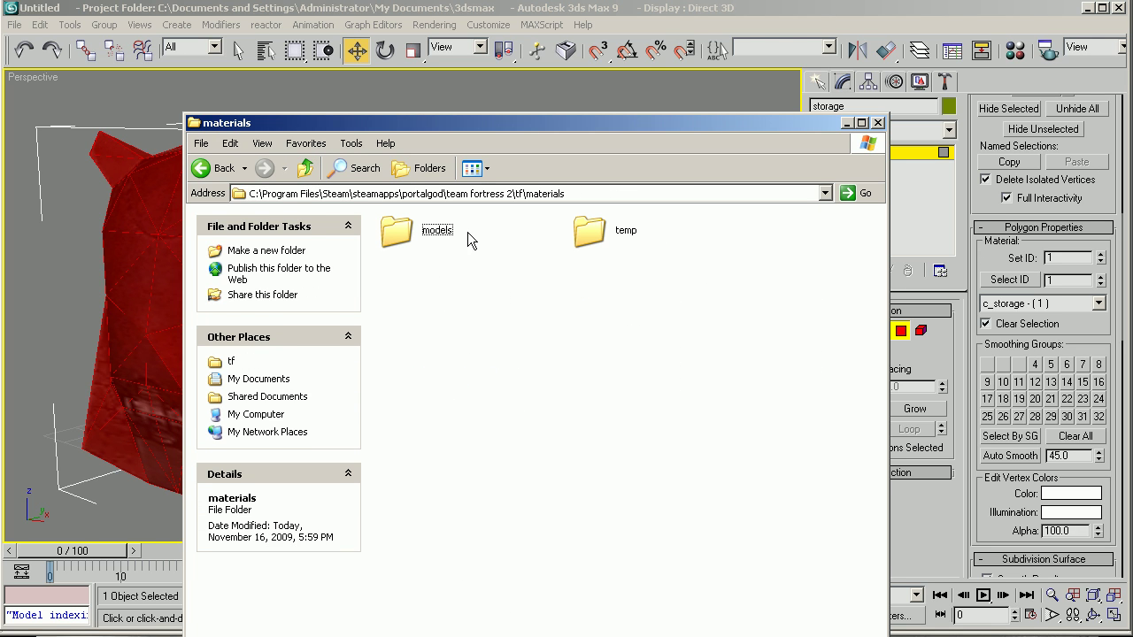
pyautogui.click(422, 245)
pyautogui.doubleClick(421, 245)
pyautogui.doubleClick(415, 244)
# Create a folder named storage in the e3po materials folder and open it.
pyautogui.rightClick(537, 624)
pyautogui.moveTo(618, 588)
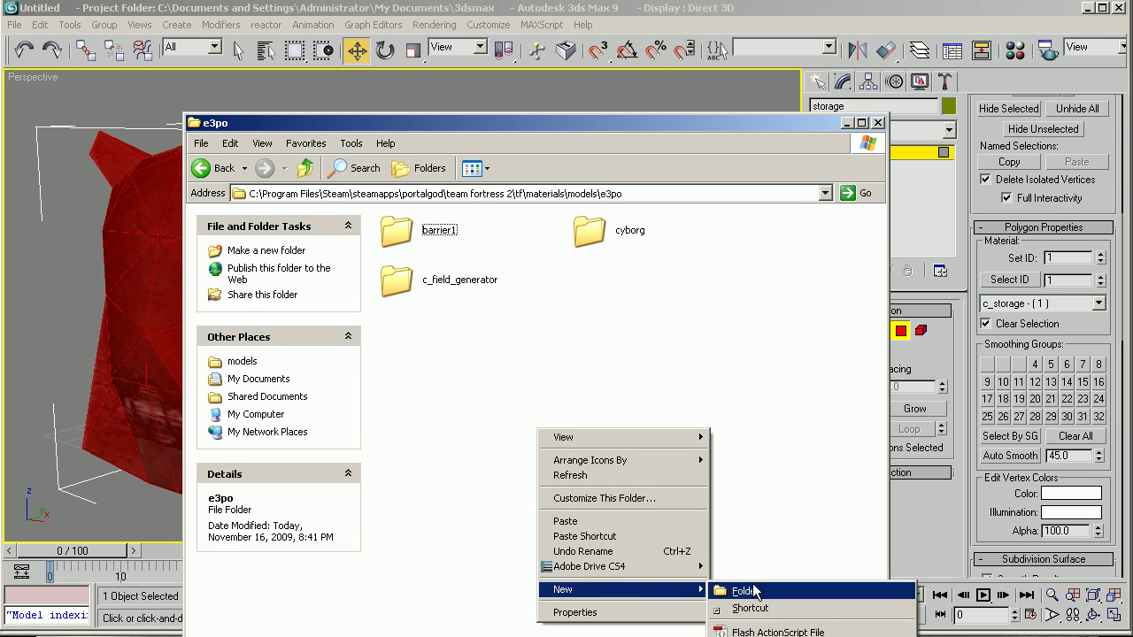
pyautogui.click(743, 591)
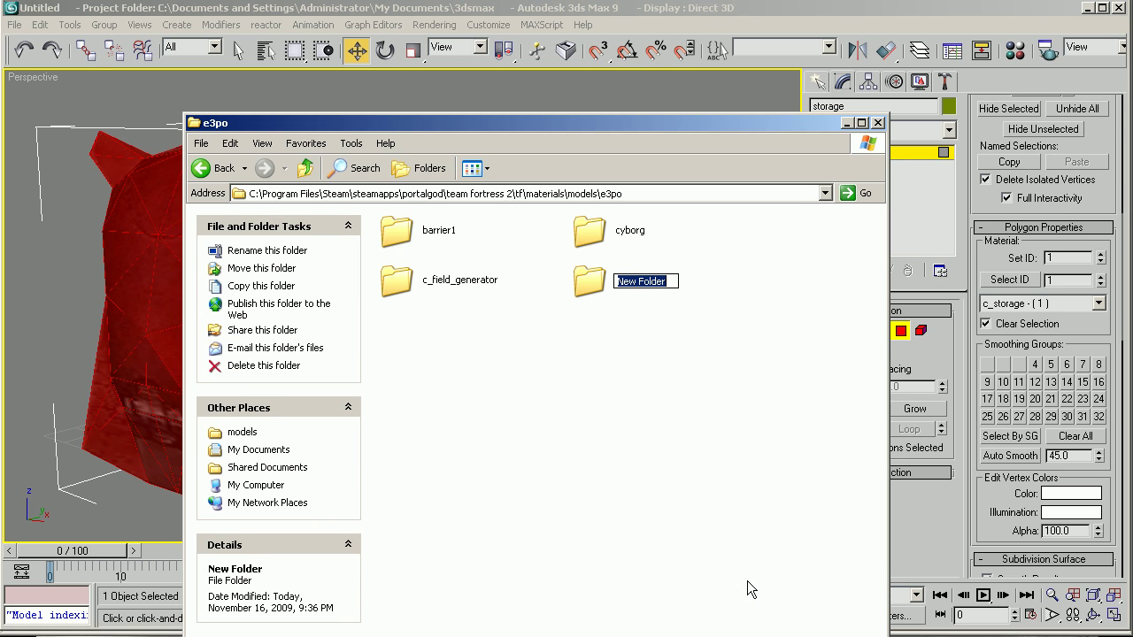
pyautogui.press('BackSpace')
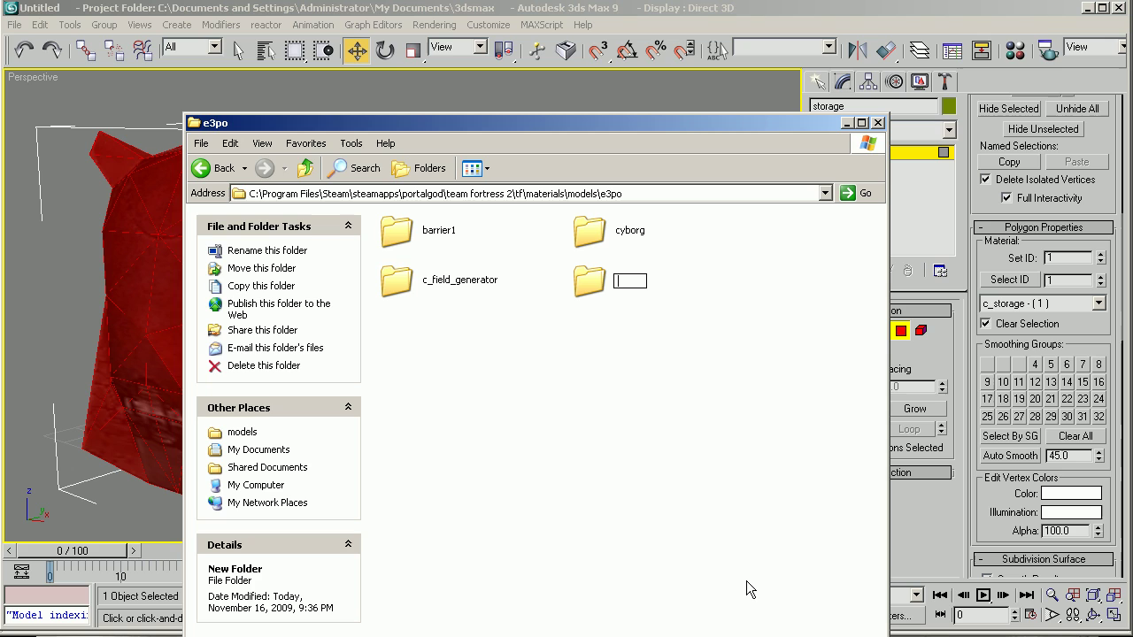
pyautogui.write('storage')
pyautogui.press('Return')
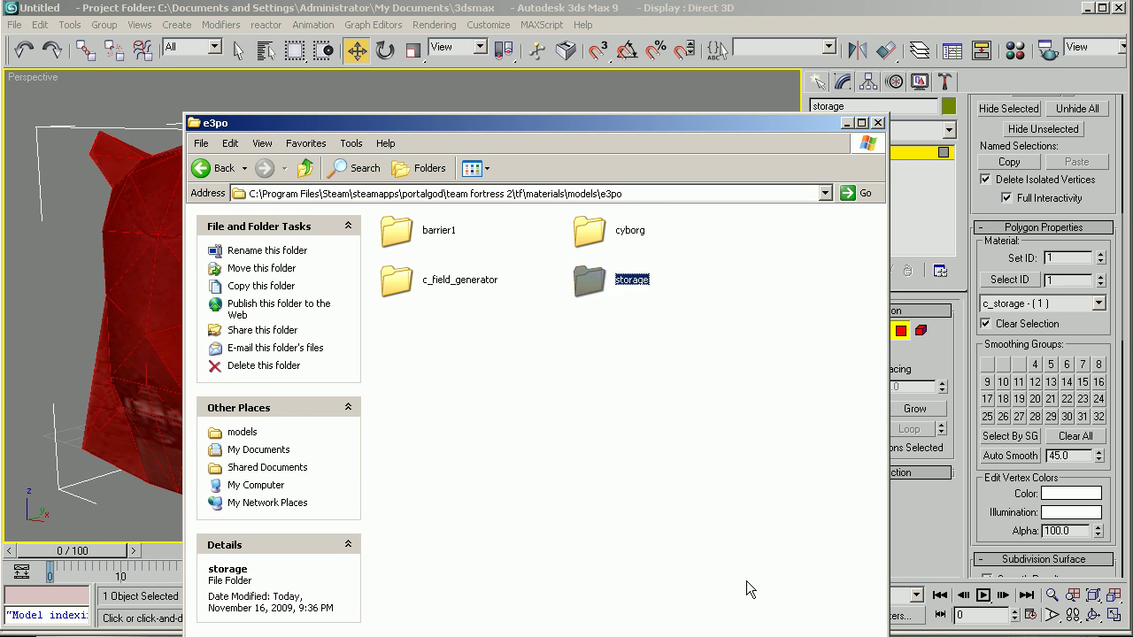
pyautogui.press('Return')
pyautogui.rightClick(542, 337)
pyautogui.press('Escape')
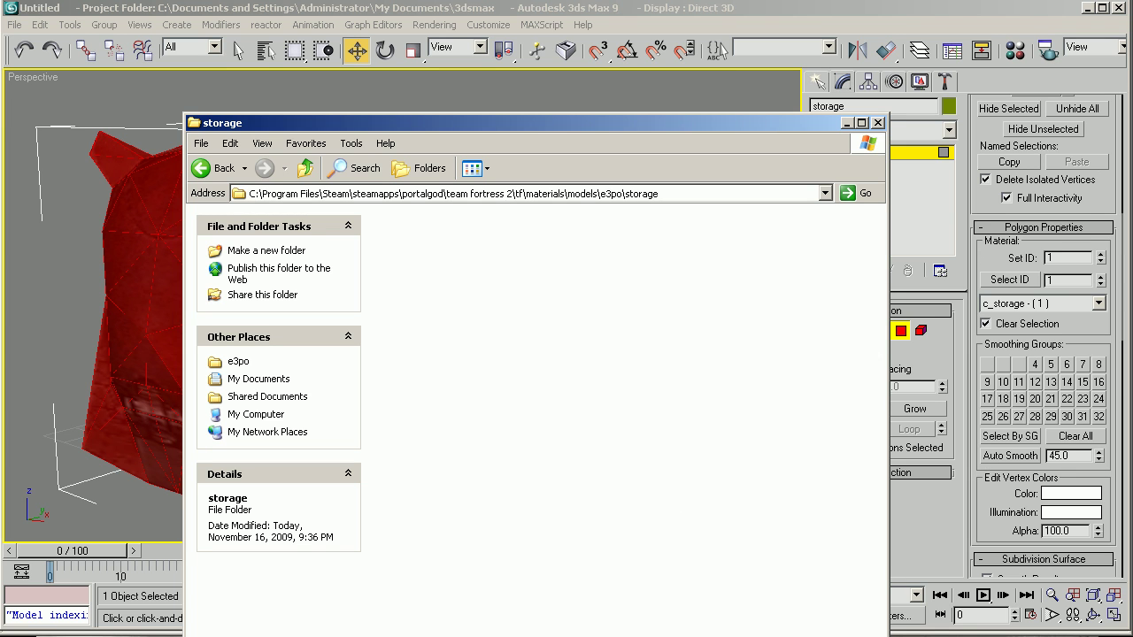
# Open the Halo Custom Edition tags folder in a second explorer window and go into its scenery folder.
pyautogui.press('super')
pyautogui.press('Escape')
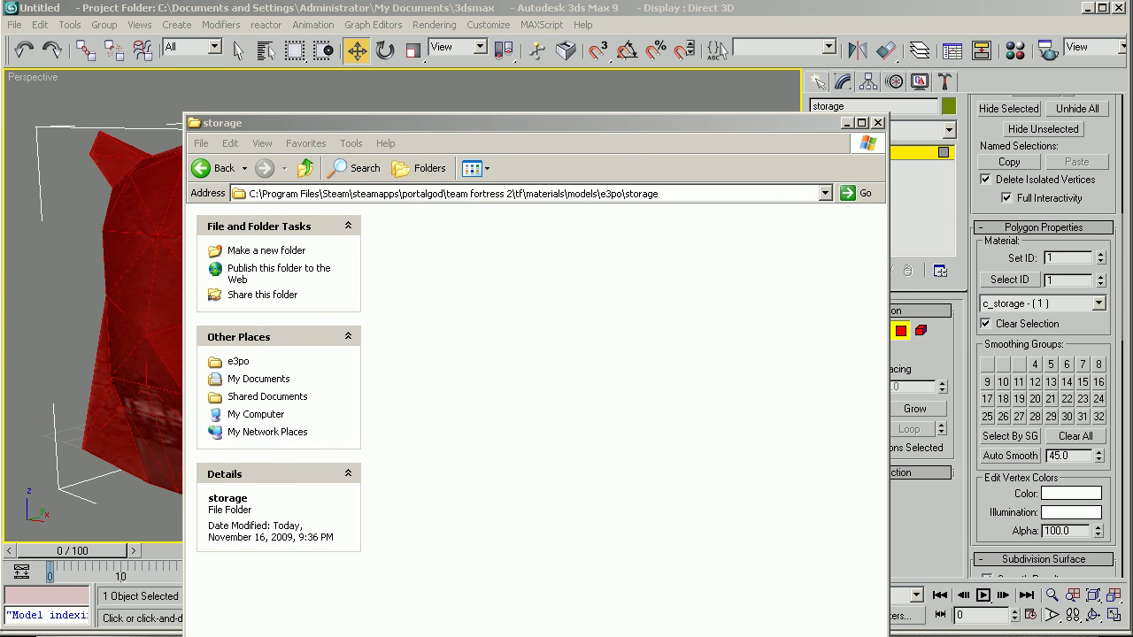
pyautogui.scroll(-7, 776, 384)
pyautogui.doubleClick(609, 442)
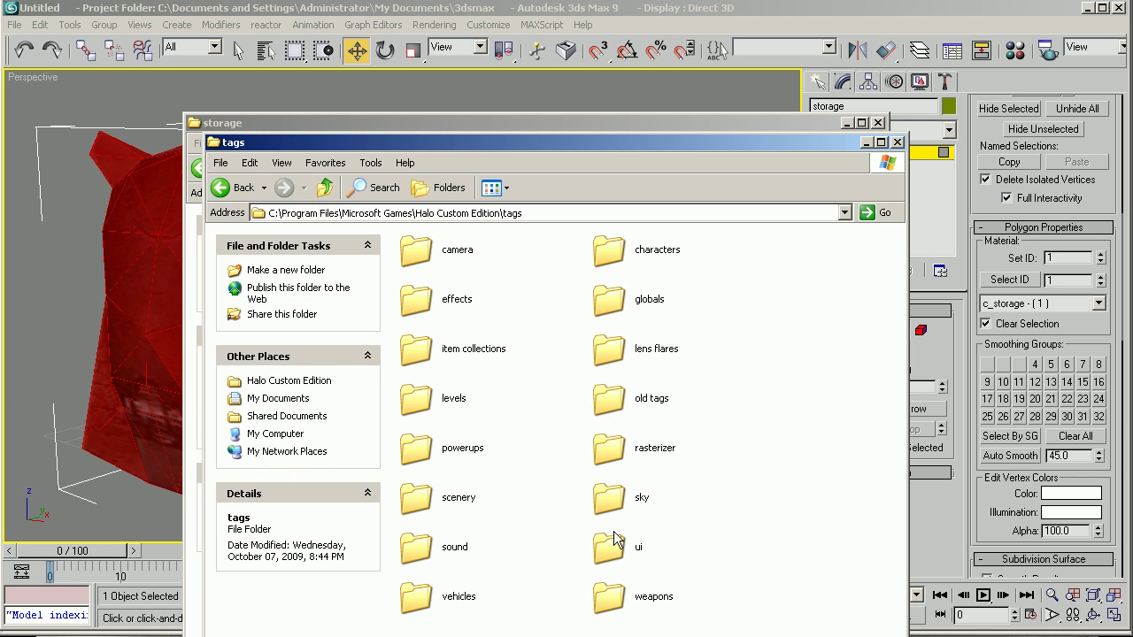
pyautogui.click(651, 251)
pyautogui.click(761, 528)
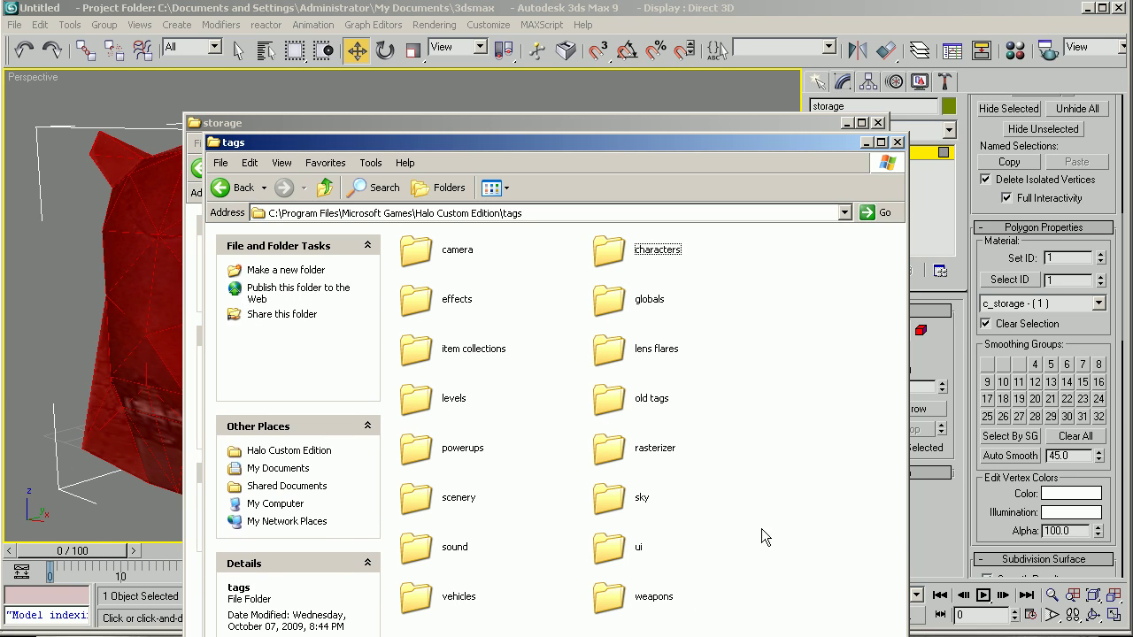
pyautogui.doubleClick(451, 492)
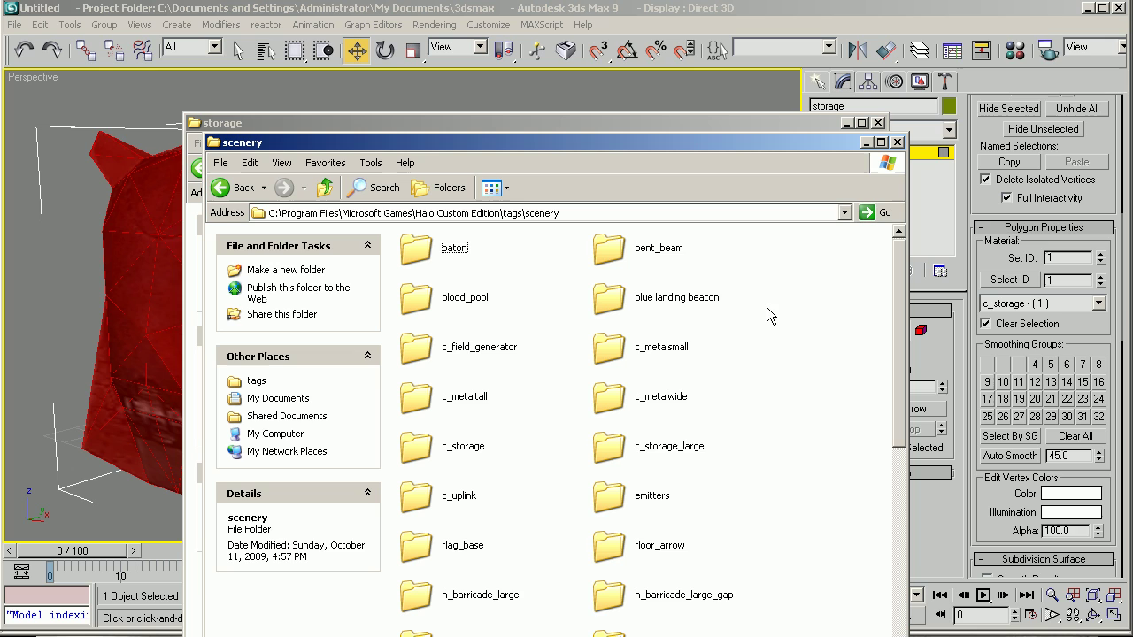
# Copy c_storage.tga from the c_storage\bitmaps folder into the new storage materials folder.
pyautogui.click(436, 453)
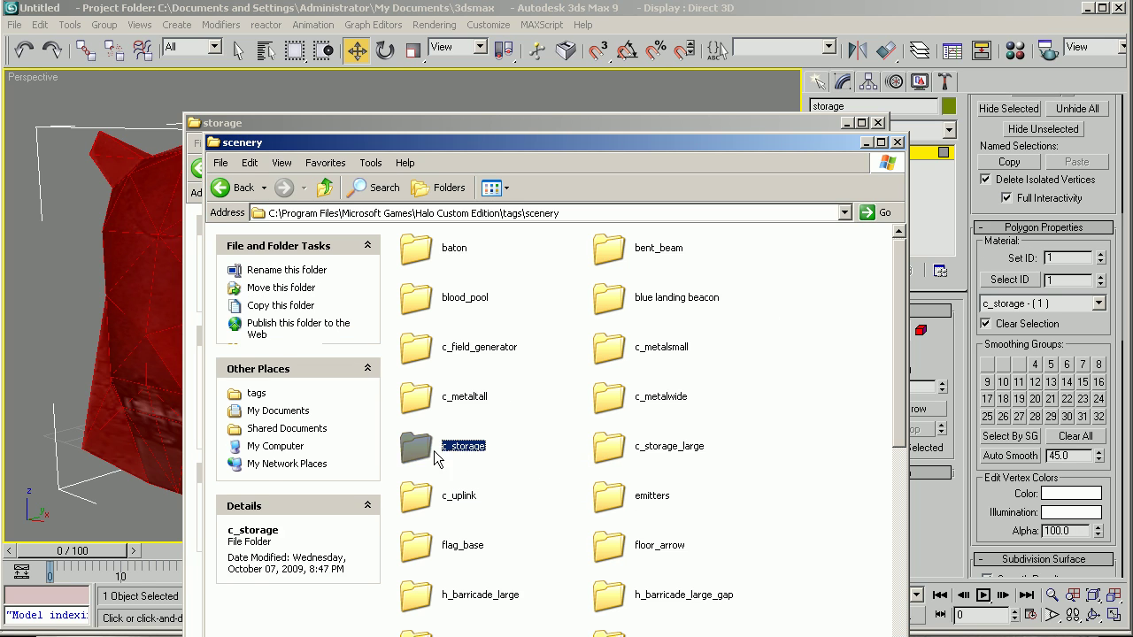
pyautogui.doubleClick(435, 453)
pyautogui.doubleClick(416, 250)
pyautogui.click(611, 250)
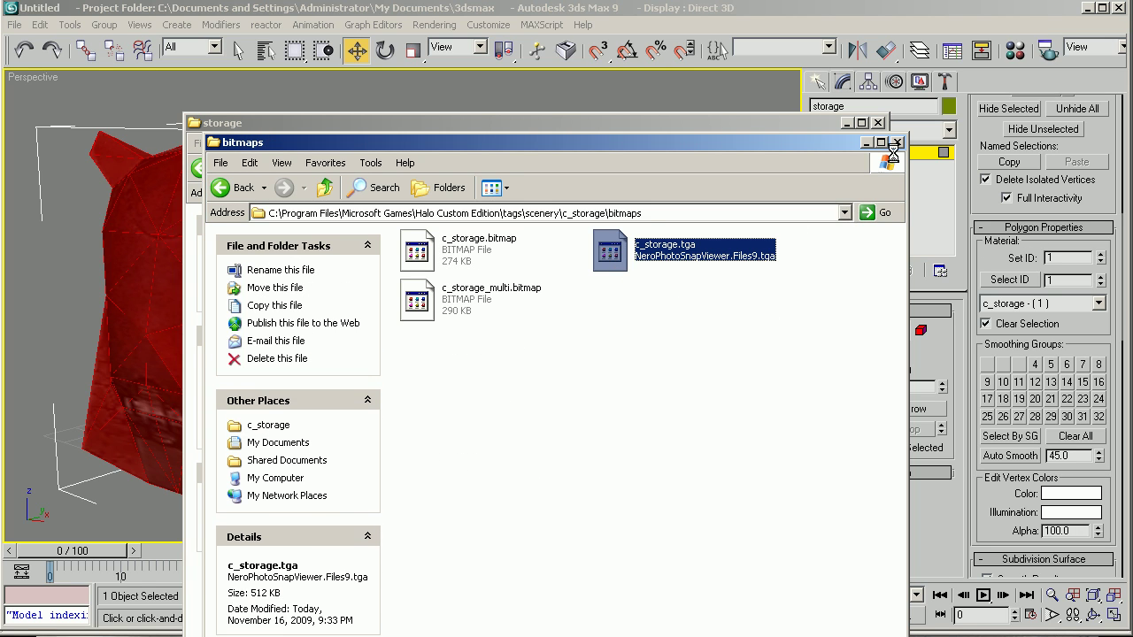
pyautogui.click(896, 143)
pyautogui.hotkey('ctrl', 'v')
# Open c_storage.tga in VTFEdit and import it with the current VTF options, DXT1 normal format and DXT5 alpha format.
pyautogui.rightClick(464, 229)
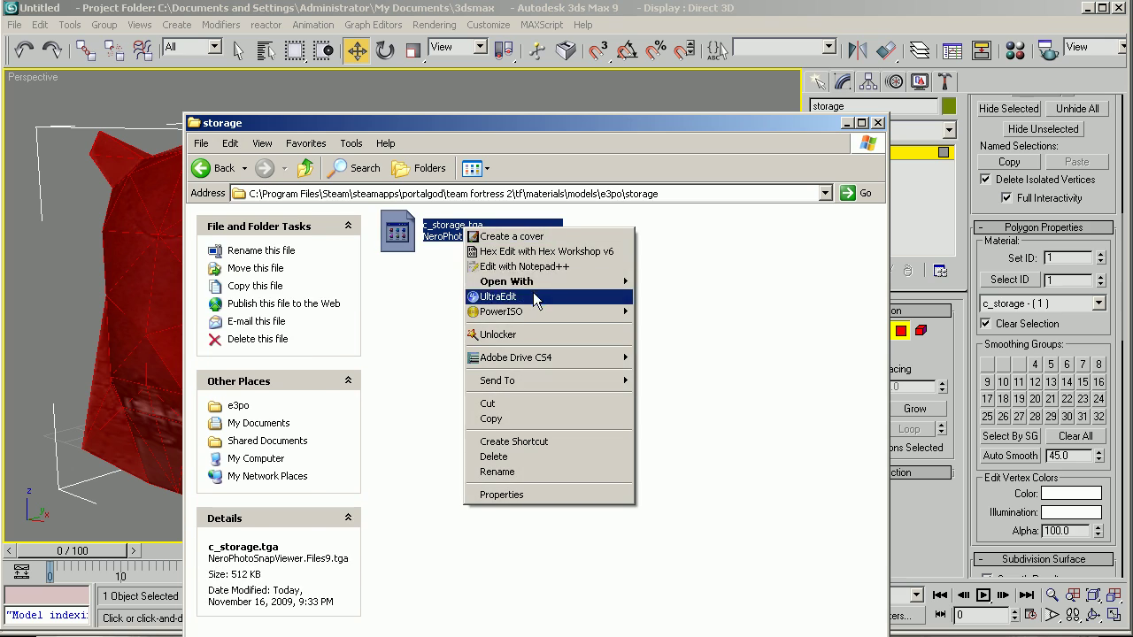
pyautogui.moveTo(540, 282)
pyautogui.click(703, 332)
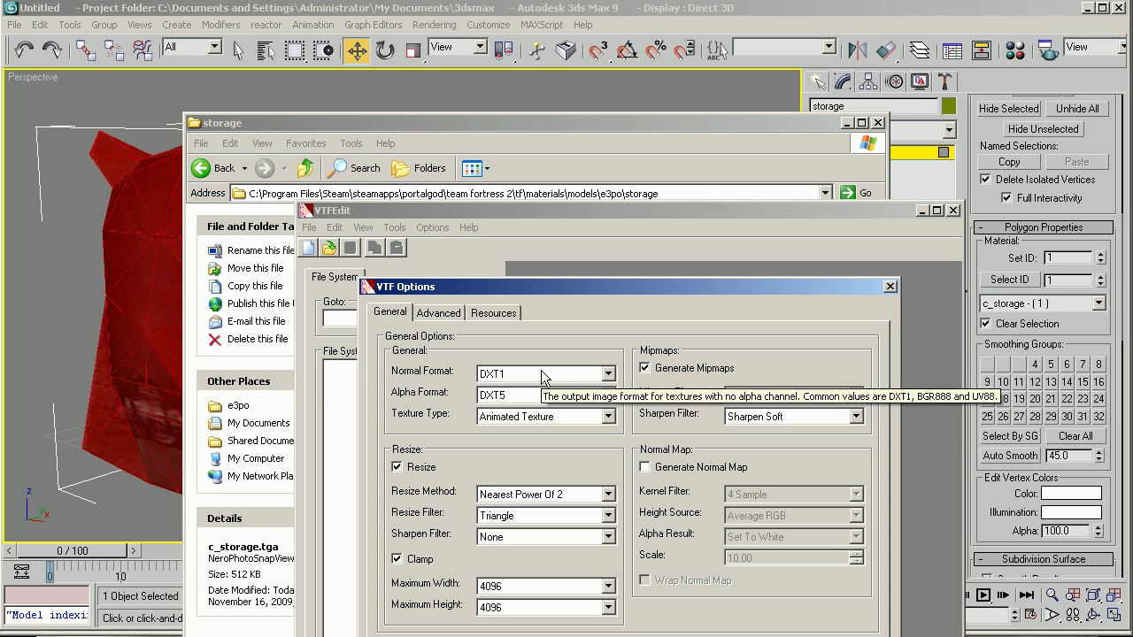
pyautogui.press('Return')
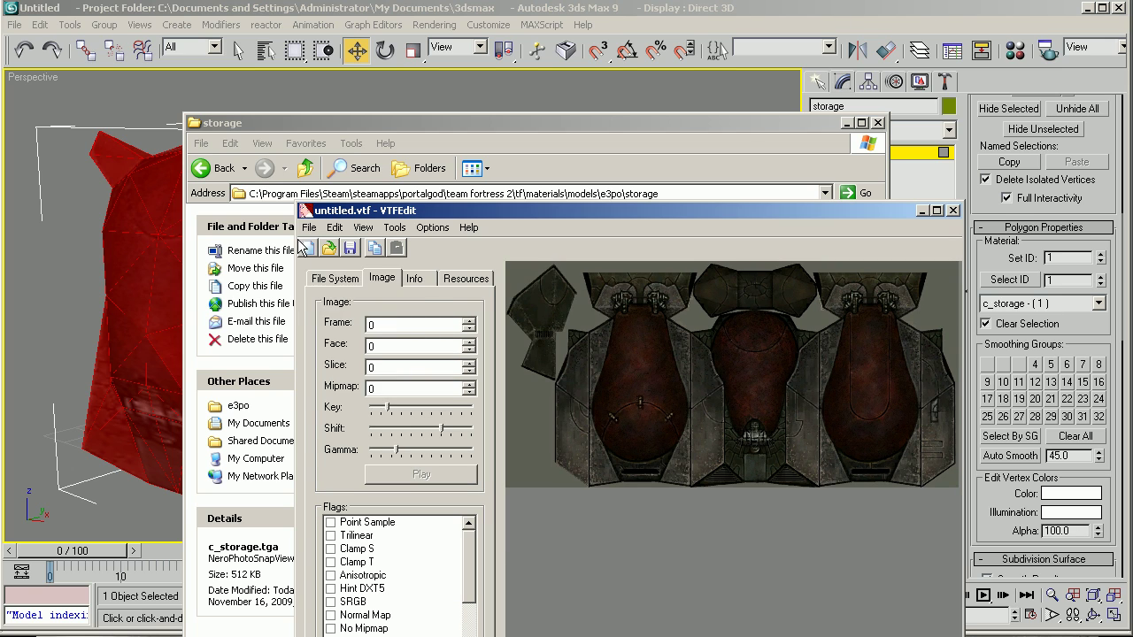
# Save the imported texture as a VTF file named storage in the e3po\storage materials folder.
pyautogui.click(308, 228)
pyautogui.click(361, 299)
pyautogui.click(680, 136)
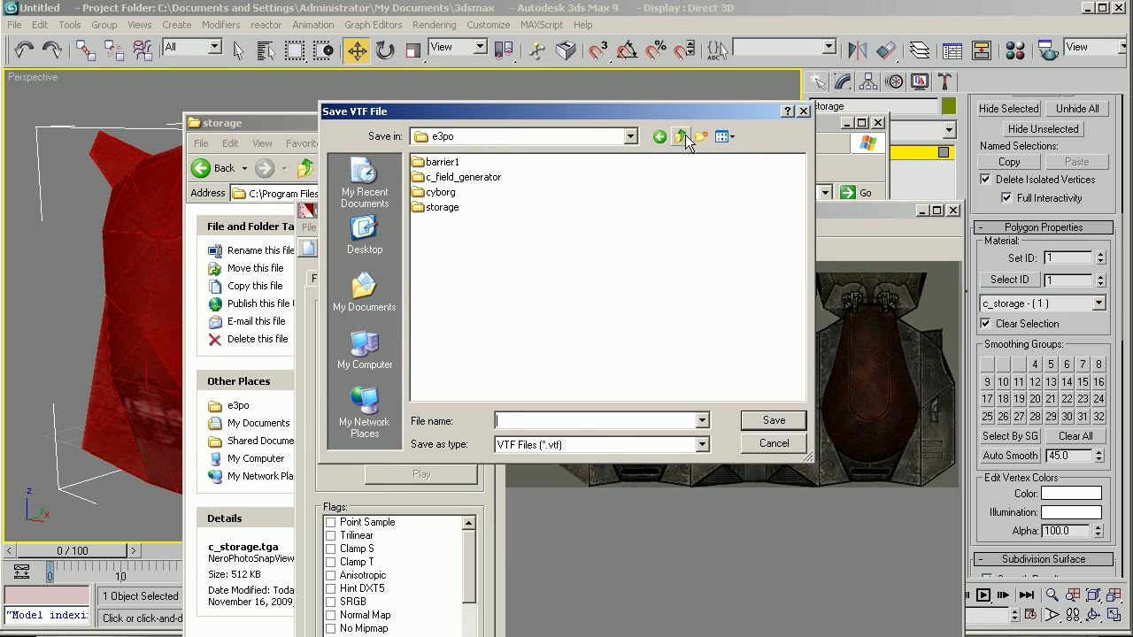
pyautogui.click(440, 192)
pyautogui.click(440, 207)
pyautogui.doubleClick(440, 208)
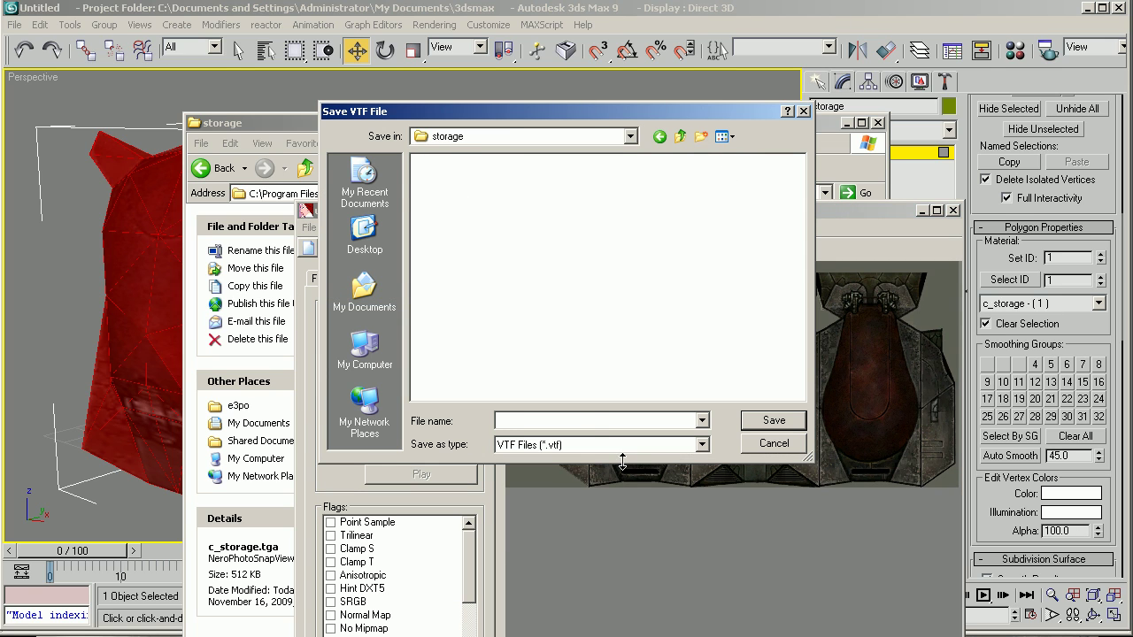
pyautogui.click(594, 424)
pyautogui.write('storage')
pyautogui.press('Return')
# Create a VMT for the storage texture with the VertexlitGeneric shader and Translucent off, and save it as storage.
pyautogui.click(395, 227)
pyautogui.click(438, 259)
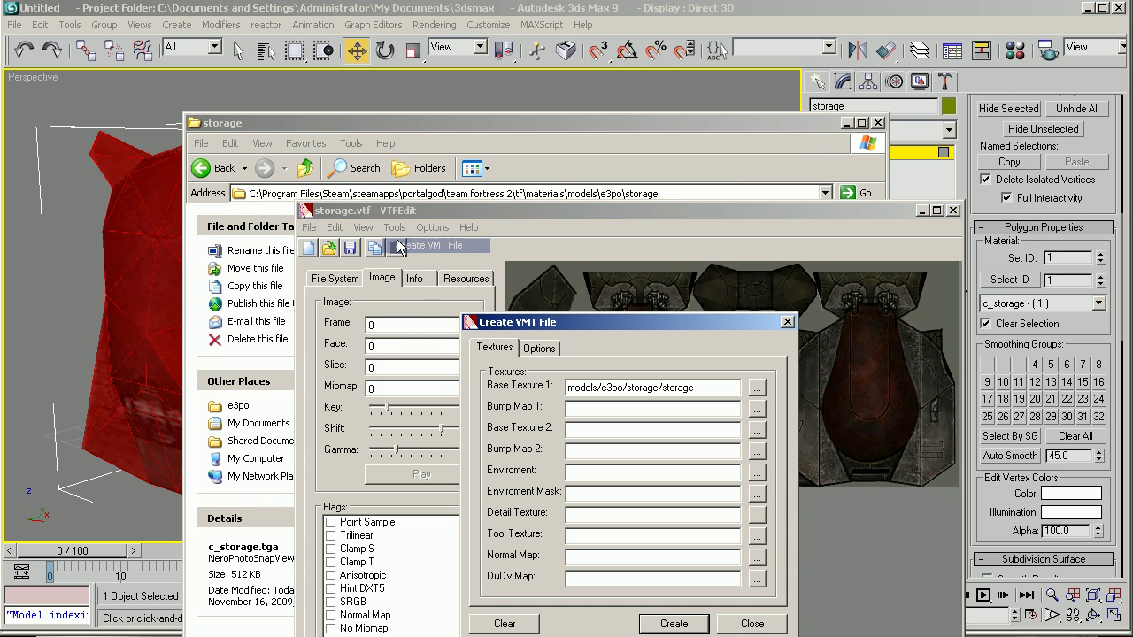
pyautogui.click(538, 347)
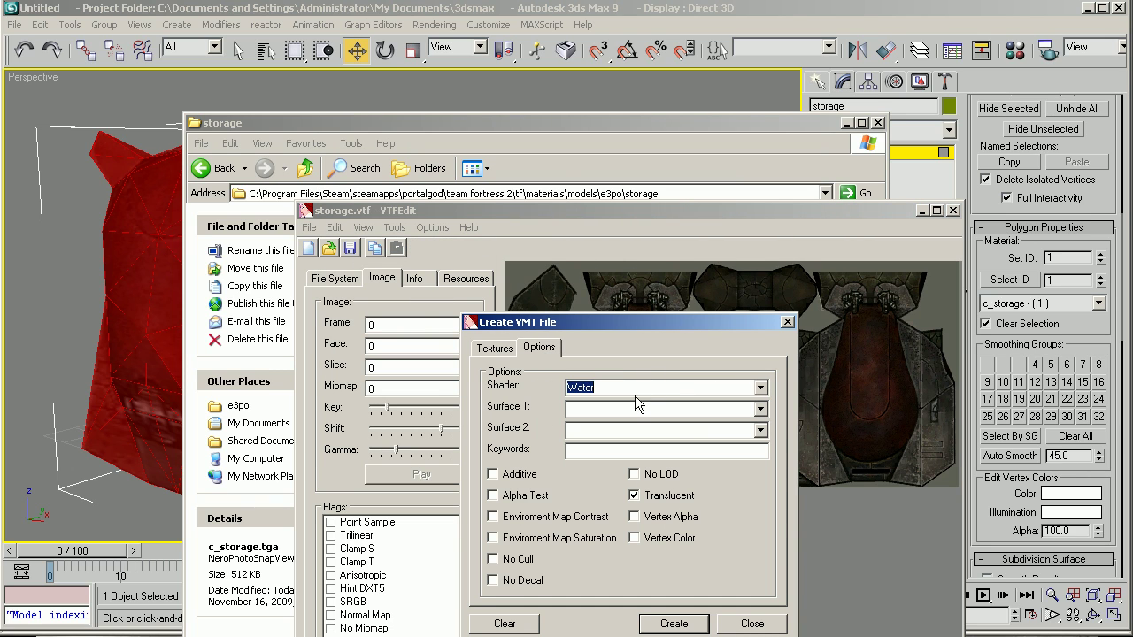
pyautogui.scroll(1, 634, 399)
pyautogui.press('BackSpace')
pyautogui.click(635, 494)
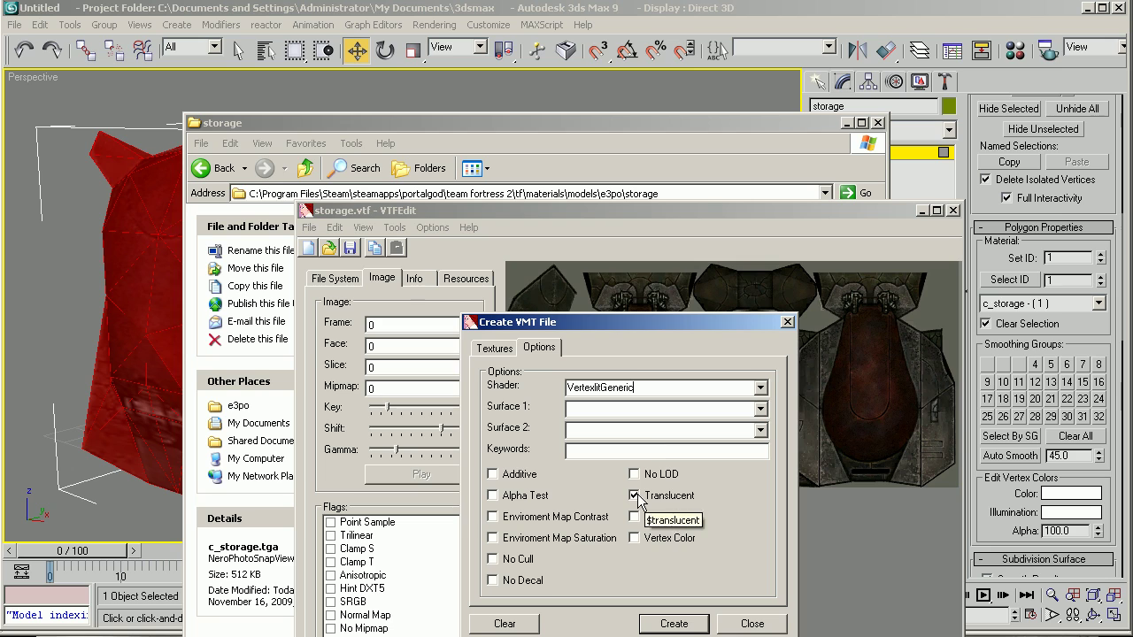
pyautogui.click(674, 624)
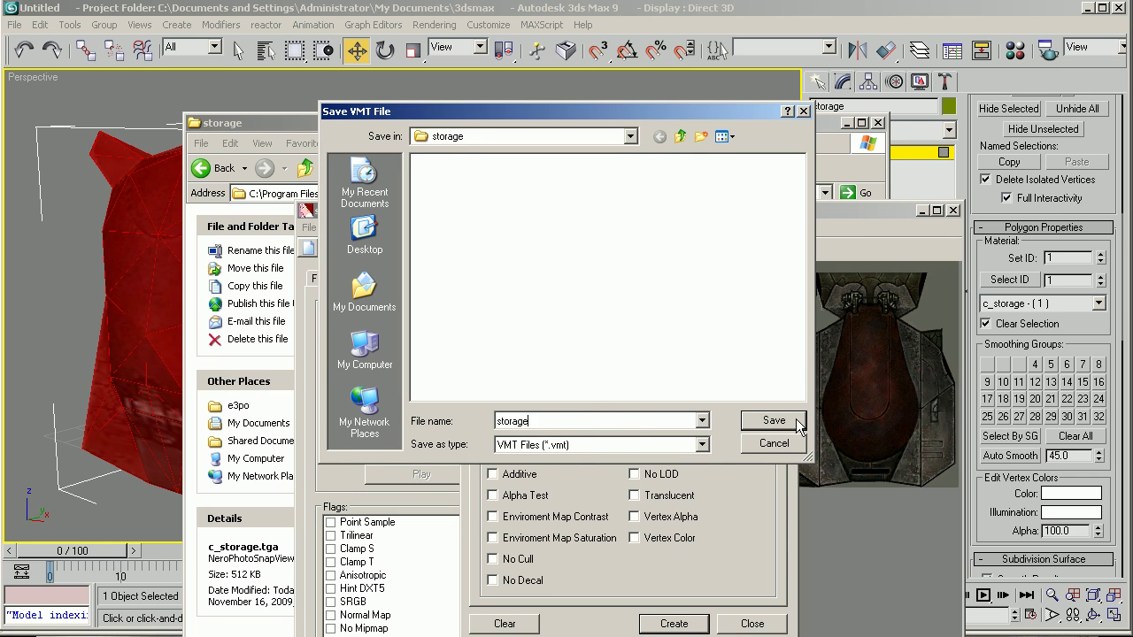
pyautogui.click(774, 420)
pyautogui.click(752, 624)
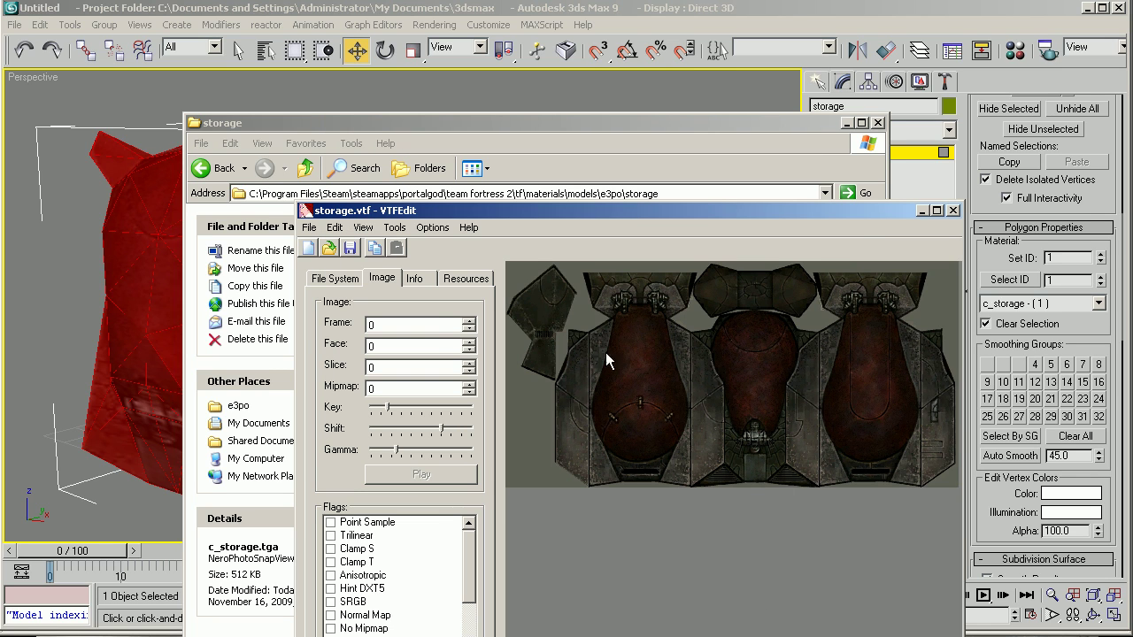
# Import c_storage.tga again with Generate Normal Map enabled in the VTF options.
pyautogui.click(310, 228)
pyautogui.click(337, 321)
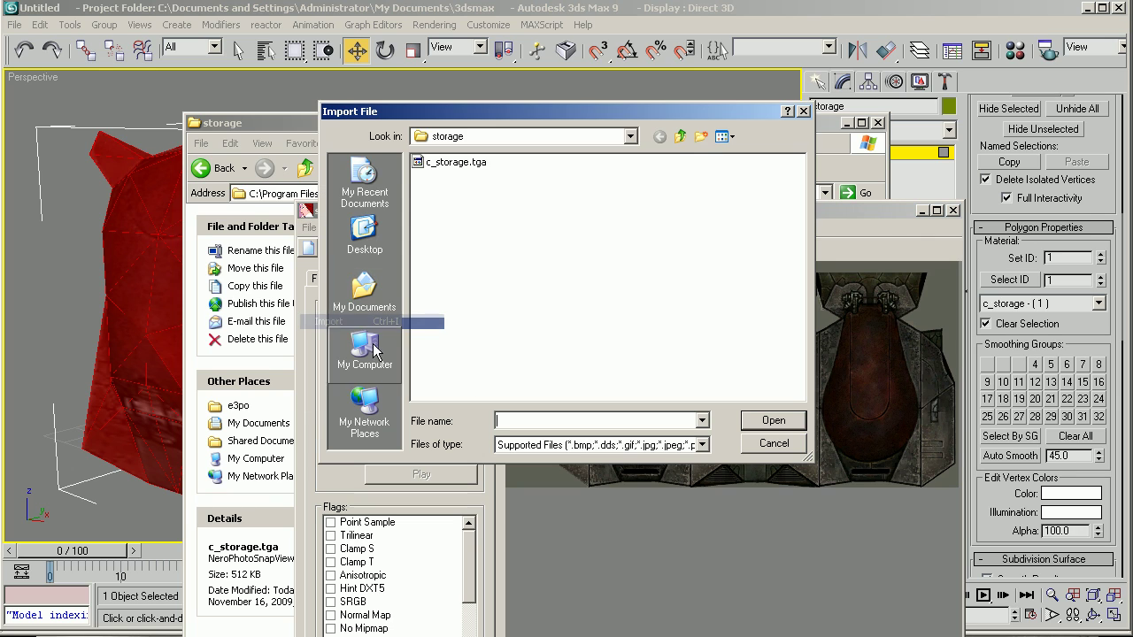
pyautogui.doubleClick(436, 166)
pyautogui.click(664, 469)
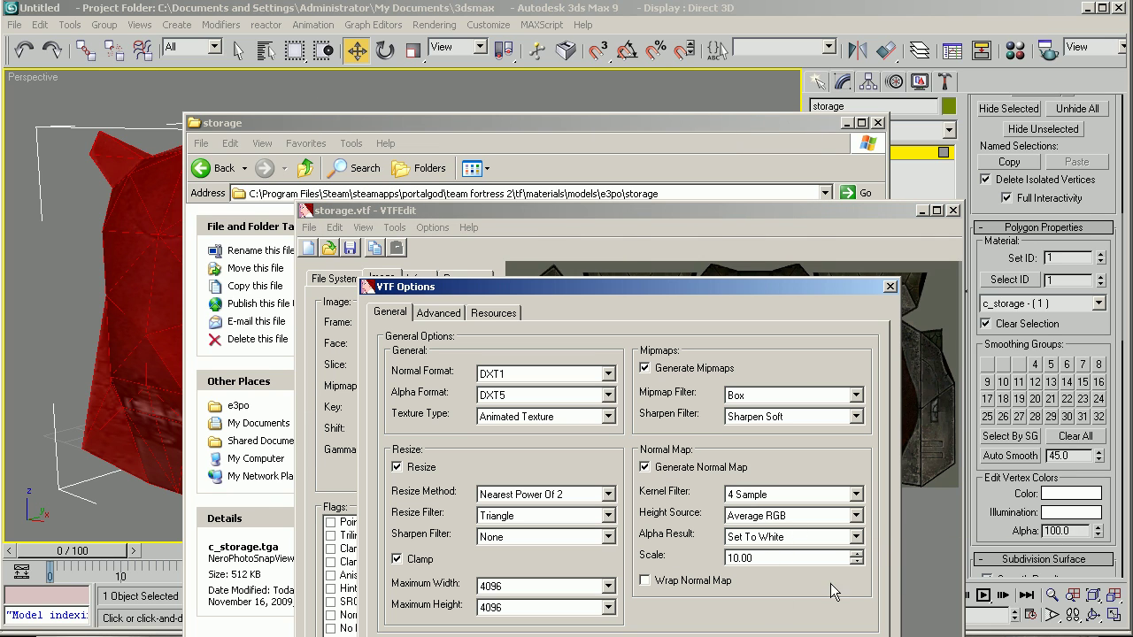
pyautogui.click(788, 636)
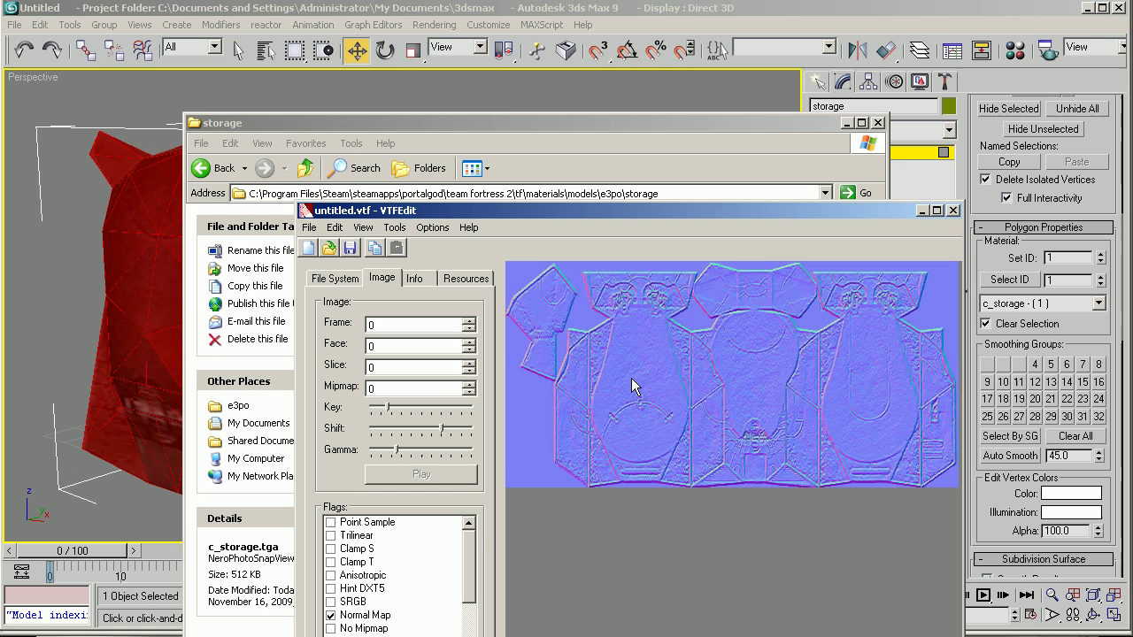
# Save the normal map as storagebump.vtf in the storage materials folder.
pyautogui.click(309, 227)
pyautogui.click(365, 292)
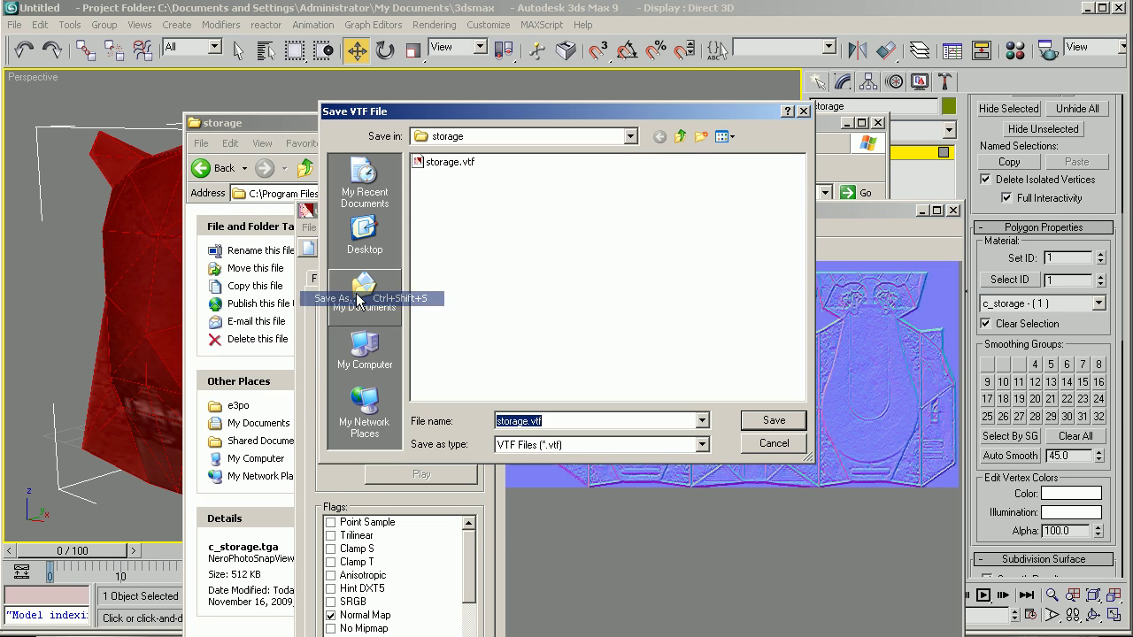
pyautogui.write('bump')
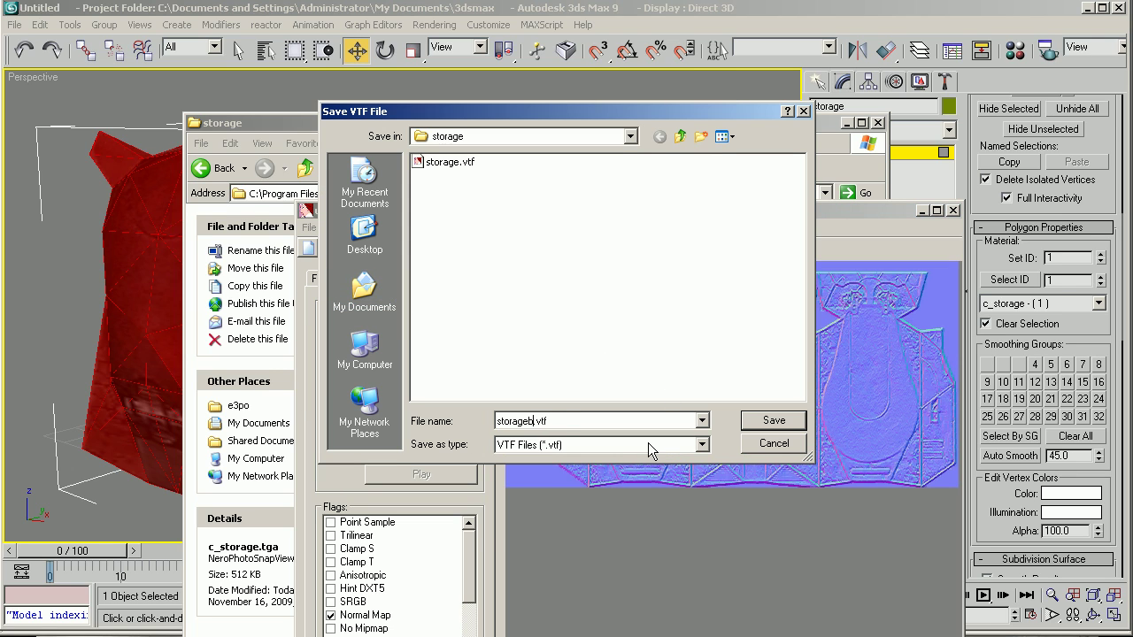
pyautogui.press('Return')
# Open storage.vmt to examine its shader and base texture lines.
pyautogui.click(310, 228)
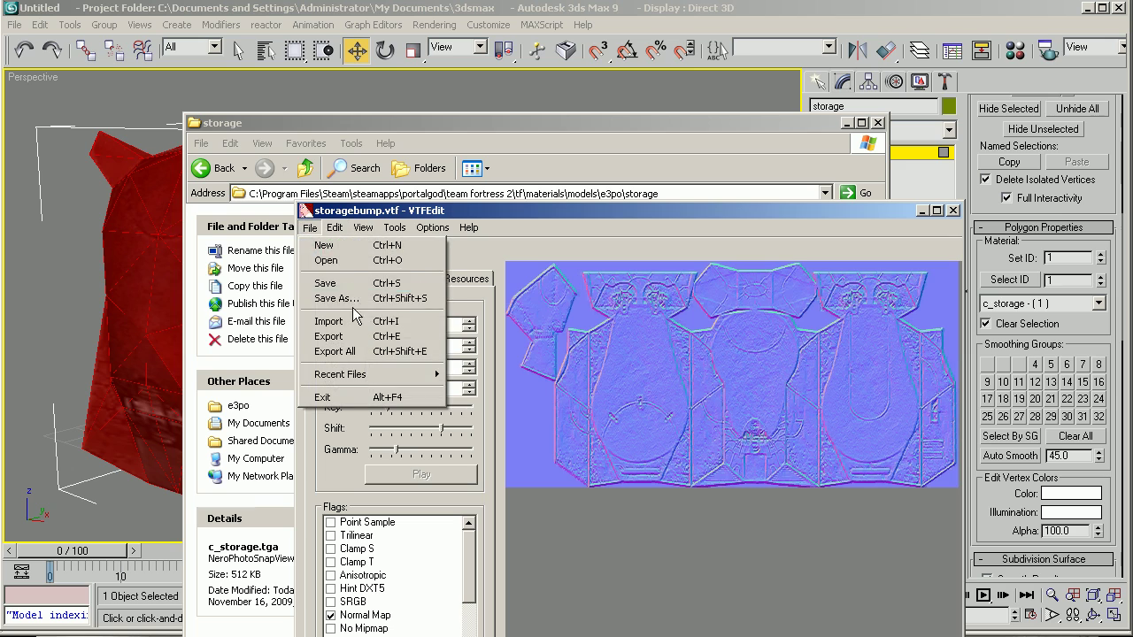
pyautogui.click(310, 229)
pyautogui.click(310, 229)
pyautogui.click(325, 260)
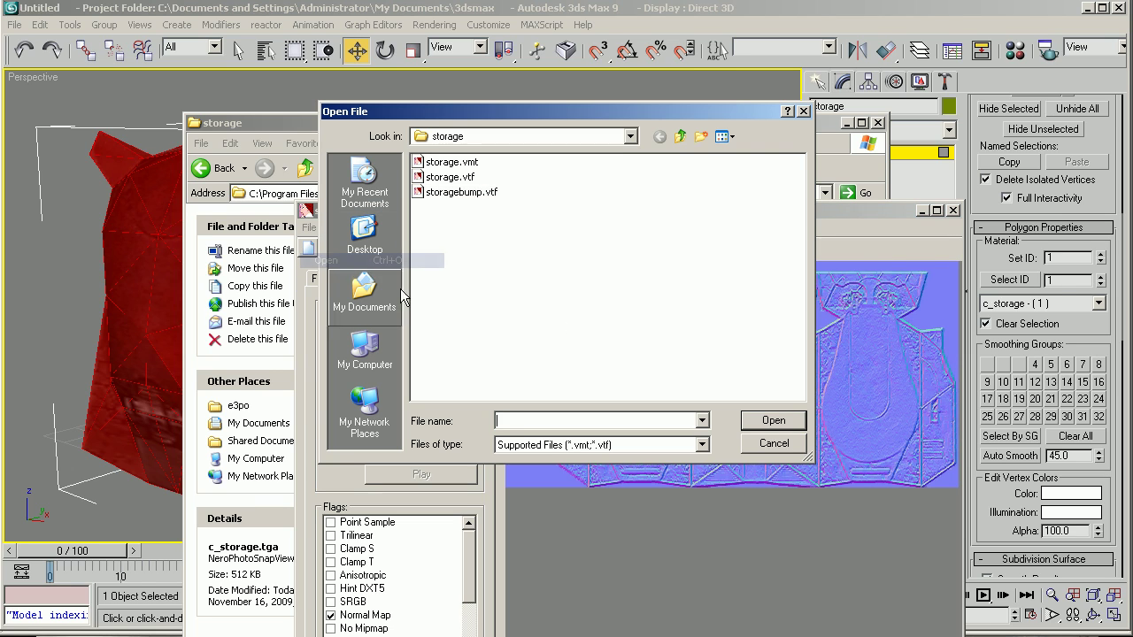
pyautogui.doubleClick(454, 163)
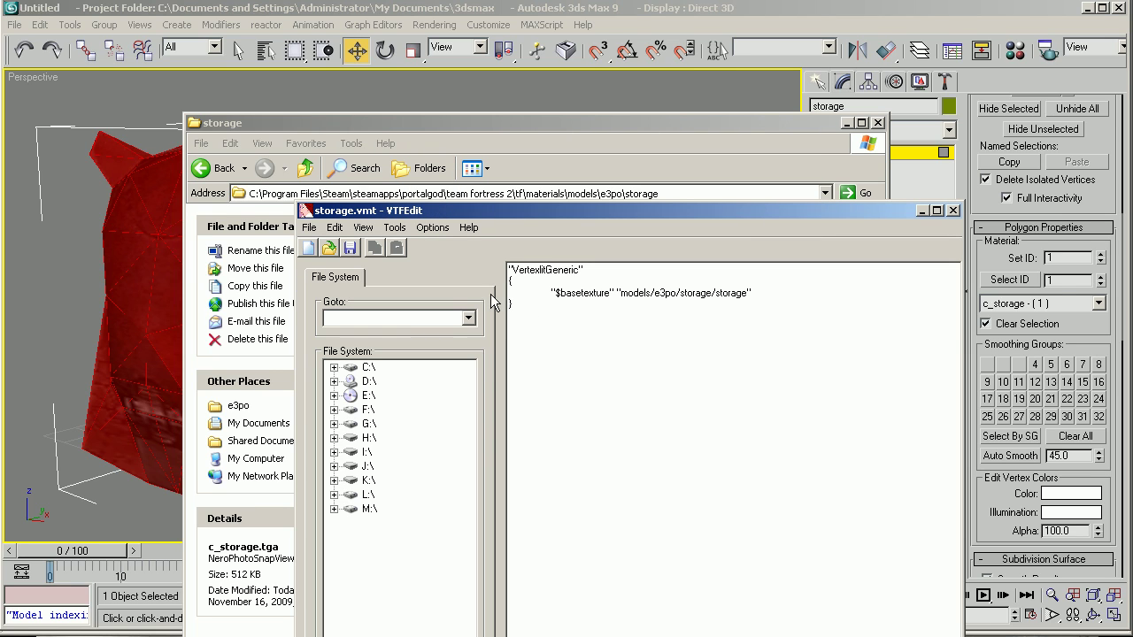
# Recreate the VMT with models/e3po/storage/storagebump as Bump Map 1, replacing the existing storage.vmt.
pyautogui.click(395, 228)
pyautogui.click(773, 288)
pyautogui.click(397, 248)
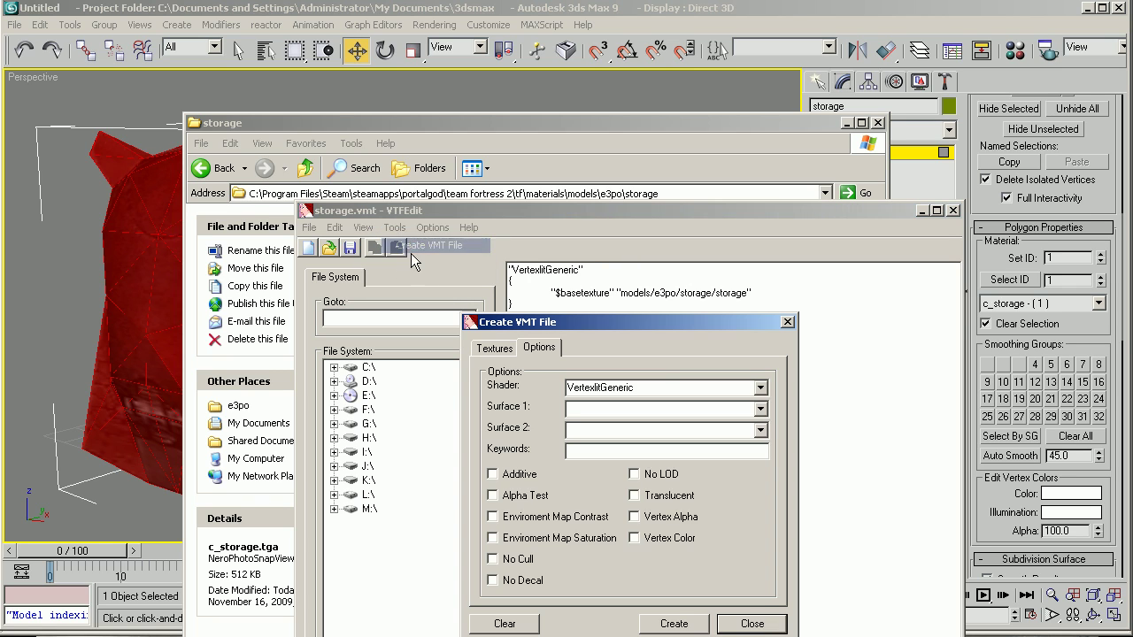
pyautogui.click(757, 408)
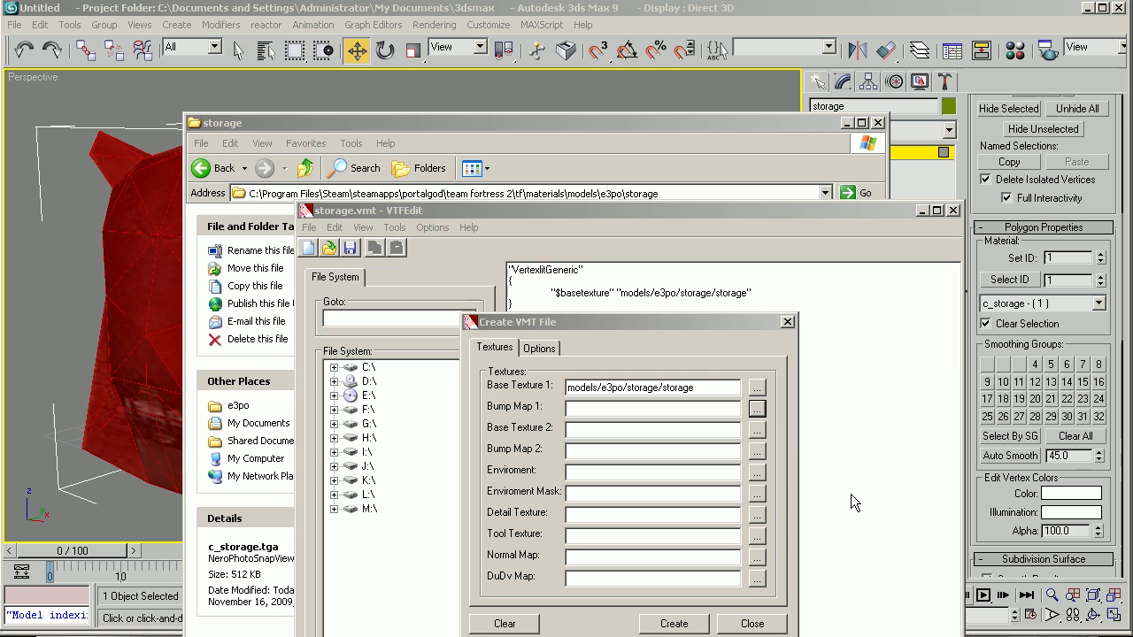
pyautogui.doubleClick(460, 168)
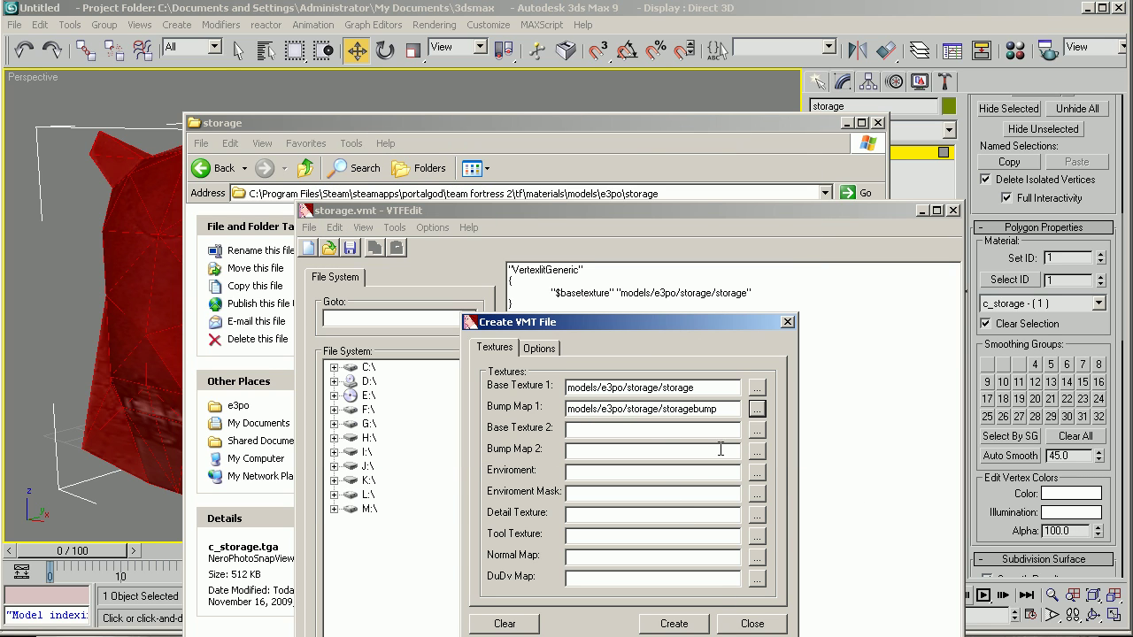
pyautogui.click(689, 624)
pyautogui.click(771, 423)
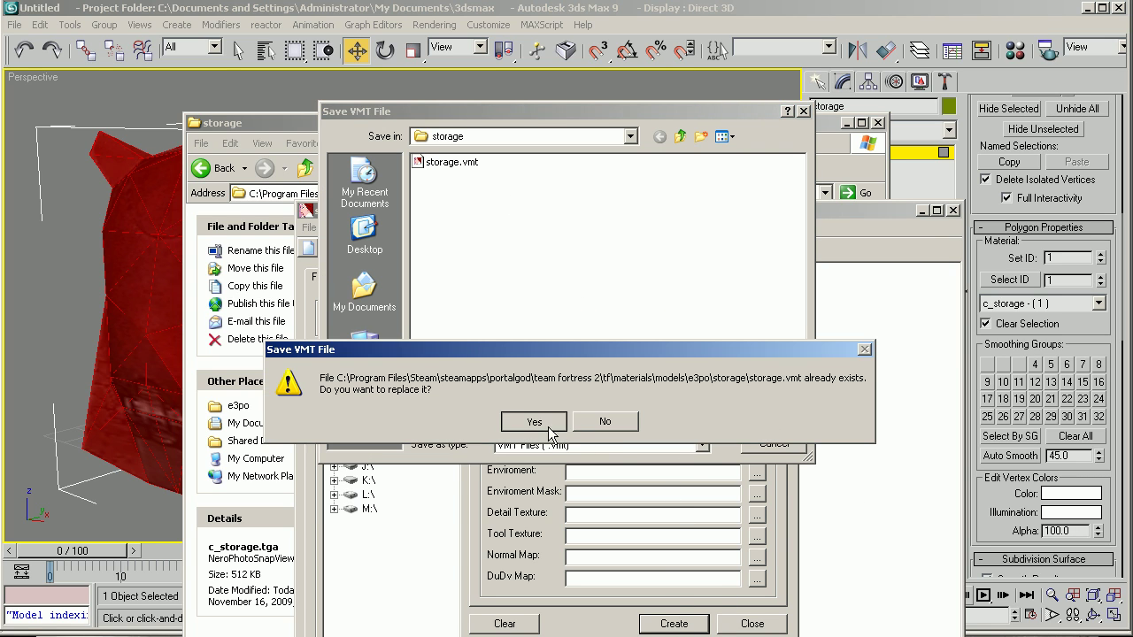
pyautogui.click(534, 422)
pyautogui.click(753, 623)
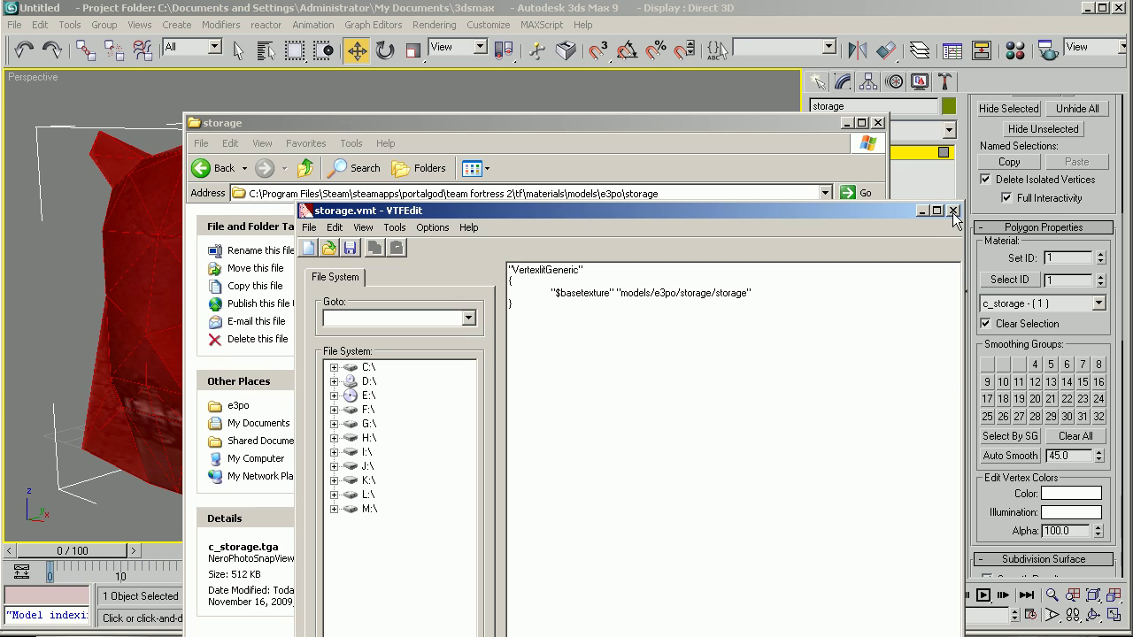
# Close VTFEdit, bring up the StudioMDLandModelnameqc.zip archive, and move its window down to uncover the storage folder window.
pyautogui.click(953, 213)
pyautogui.click(670, 455)
pyautogui.click(740, 636)
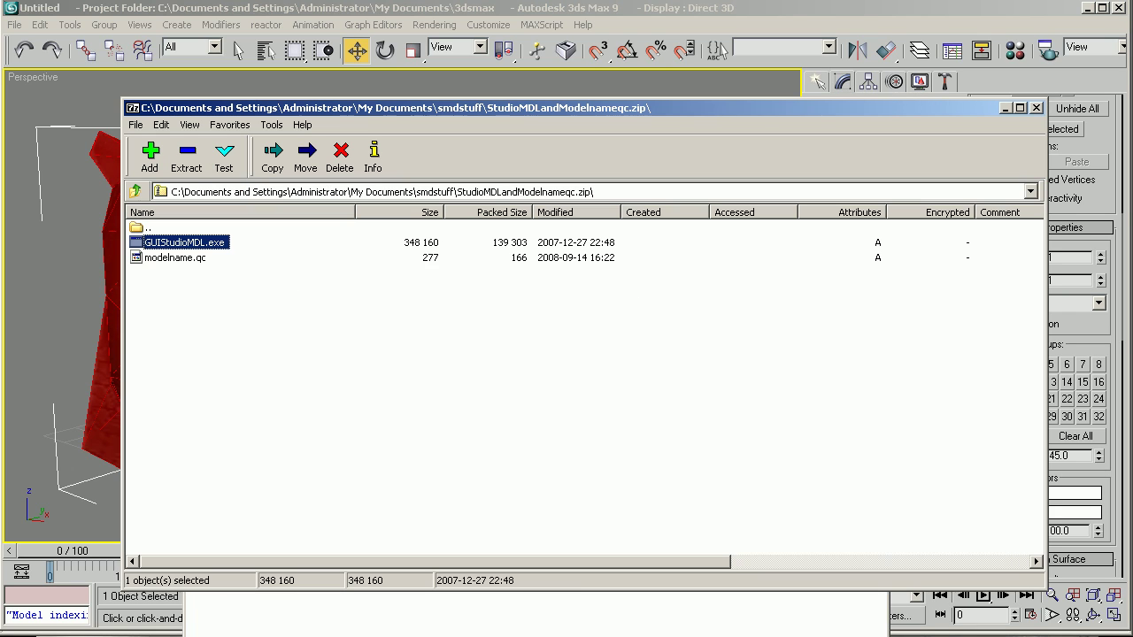
pyautogui.click(335, 412)
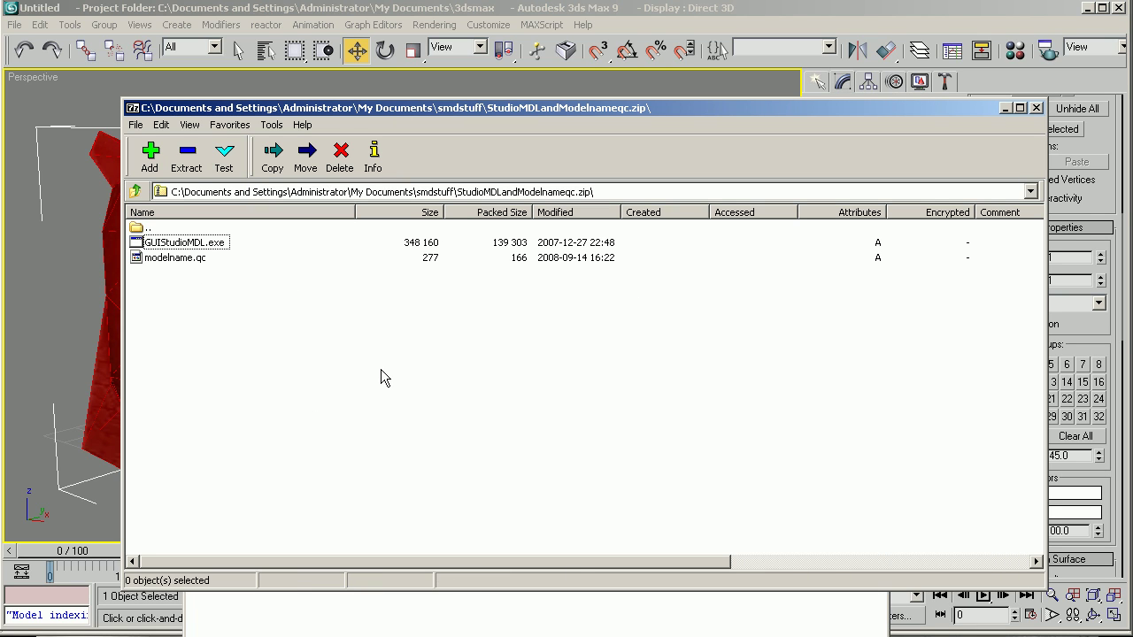
pyautogui.moveTo(445, 110); pyautogui.dragTo(511, 407)
pyautogui.click(287, 175)
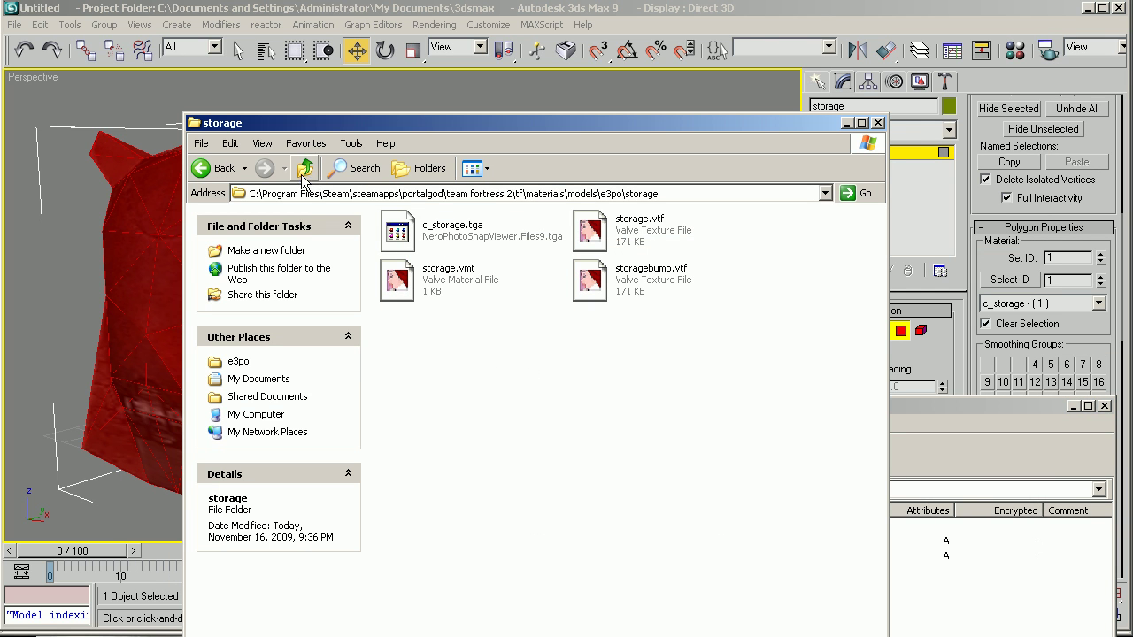
pyautogui.click(304, 168)
pyautogui.click(304, 169)
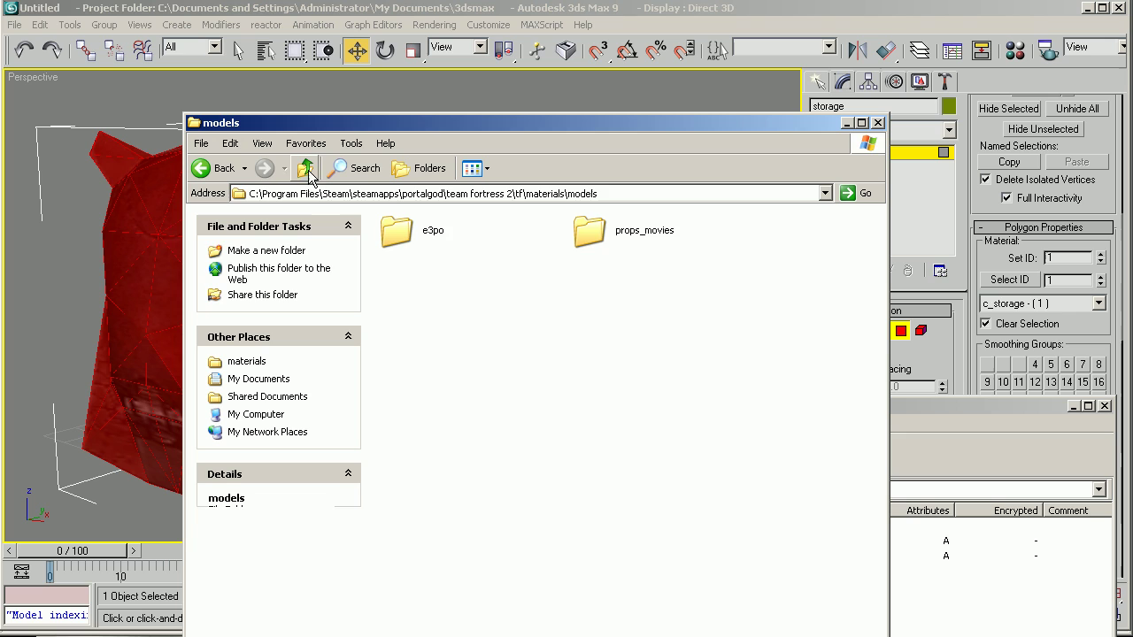
pyautogui.doubleClick(400, 234)
pyautogui.doubleClick(590, 280)
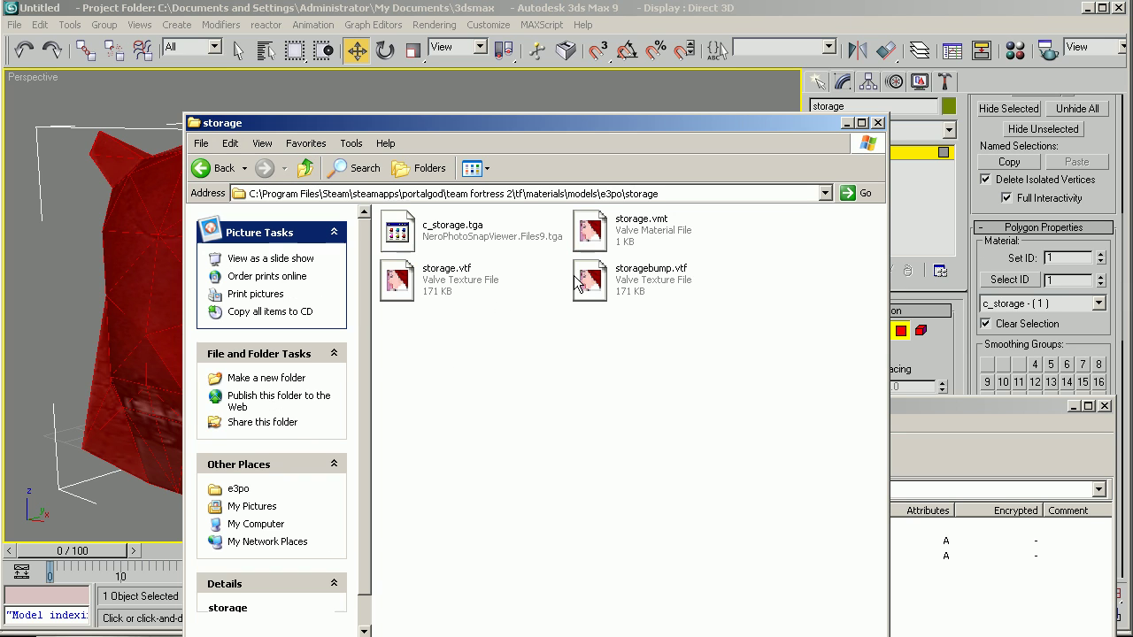
# Go from the materials folder to sourcesdk_content\tf\modelsrc\e3po\models\storage, where the SMD files are kept.
pyautogui.click(304, 168)
pyautogui.click(303, 168)
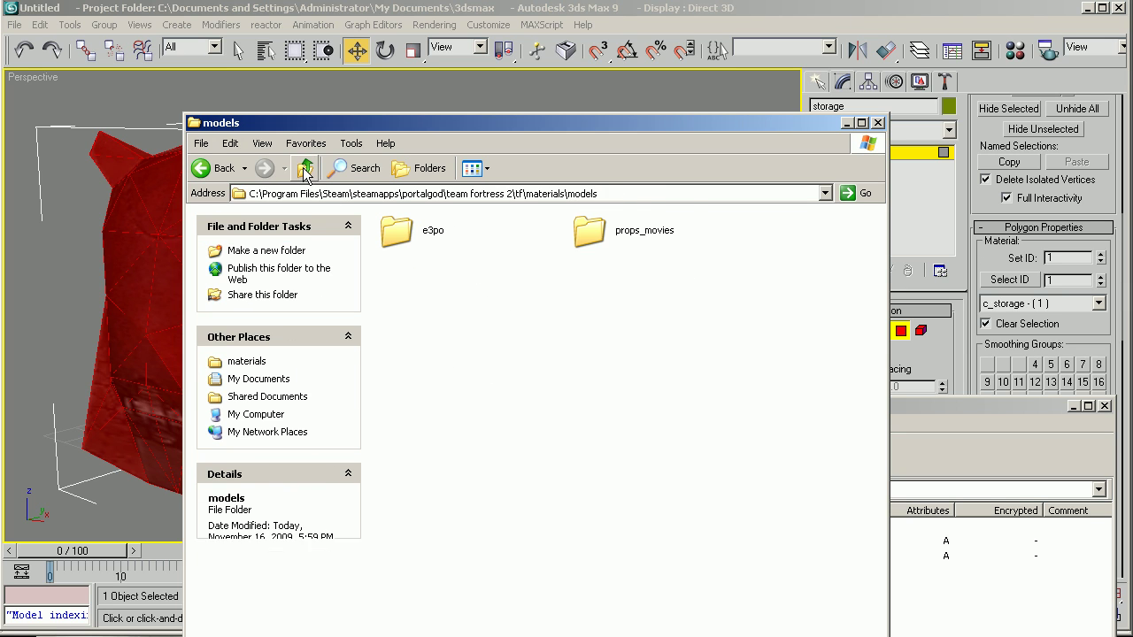
pyautogui.click(303, 168)
pyautogui.click(303, 168)
pyautogui.click(304, 168)
pyautogui.click(303, 169)
pyautogui.doubleClick(574, 341)
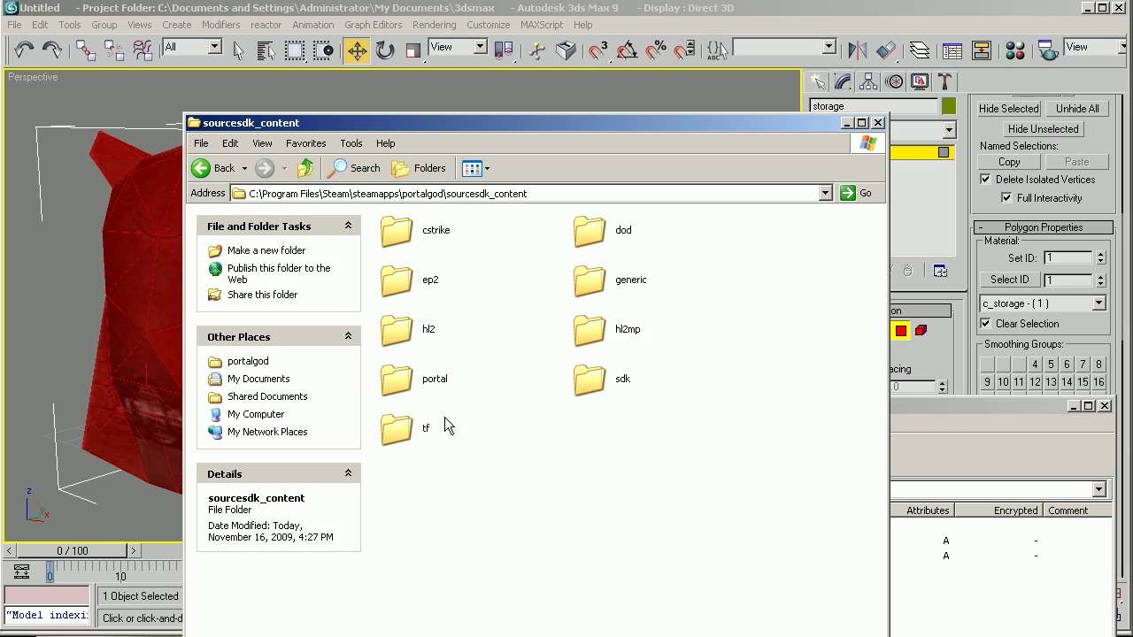
pyautogui.doubleClick(442, 427)
pyautogui.doubleClick(594, 230)
pyautogui.doubleClick(589, 232)
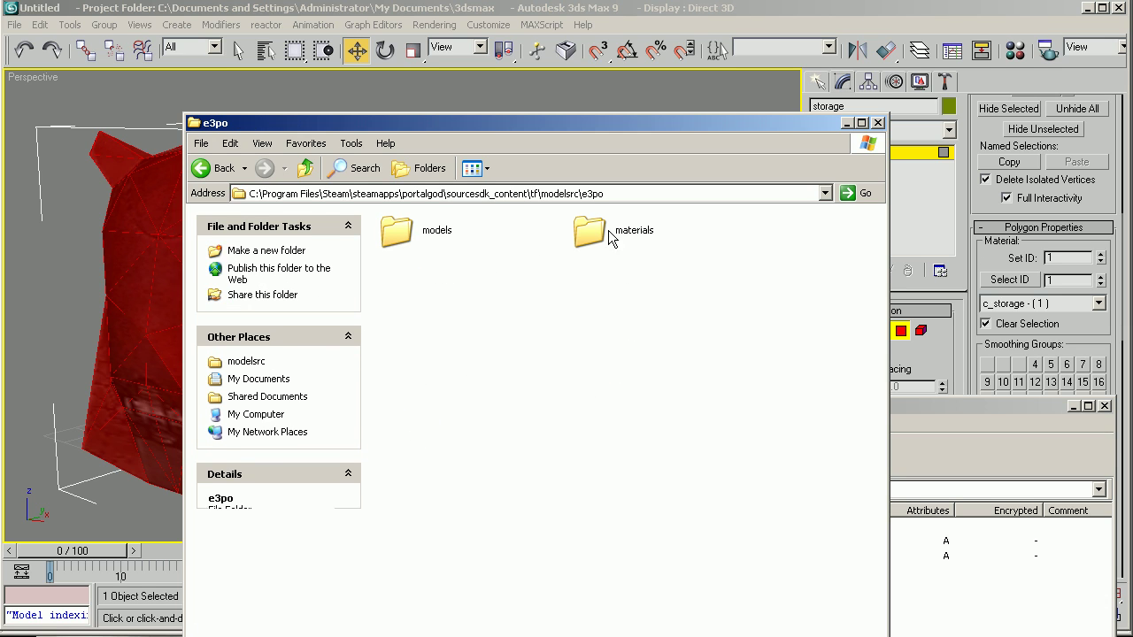
pyautogui.doubleClick(398, 232)
pyautogui.doubleClick(602, 290)
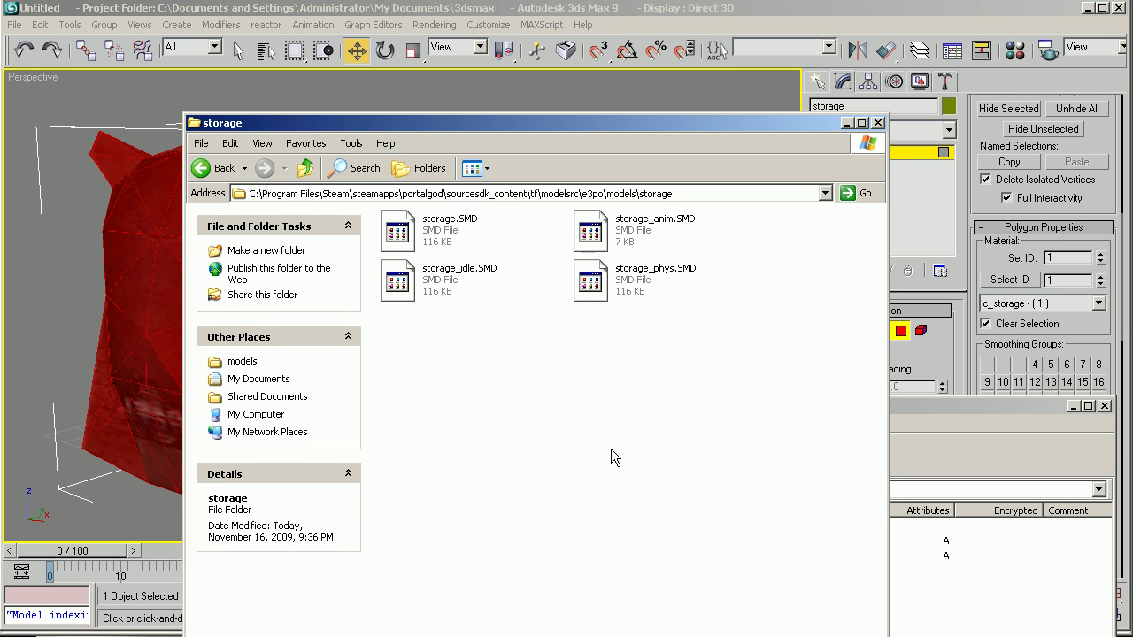
# Copy modelname.qc from the archive into the storage model source folder and rename it storage.qc.
pyautogui.click(614, 636)
pyautogui.moveTo(252, 557); pyautogui.dragTo(610, 283)
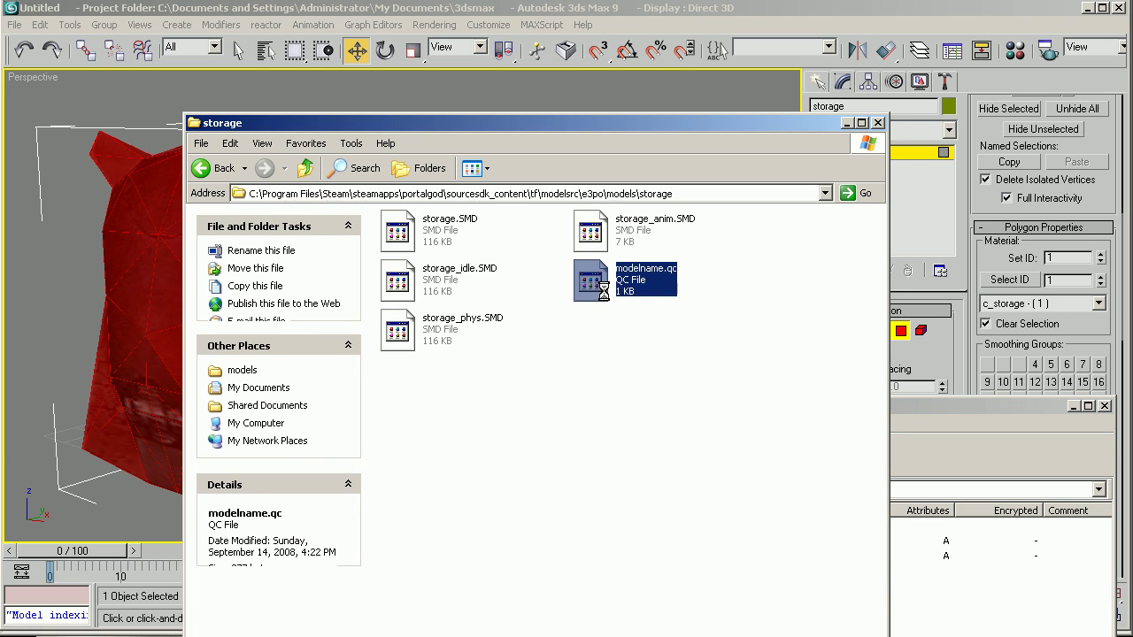
pyautogui.rightClick(610, 283)
pyautogui.click(656, 534)
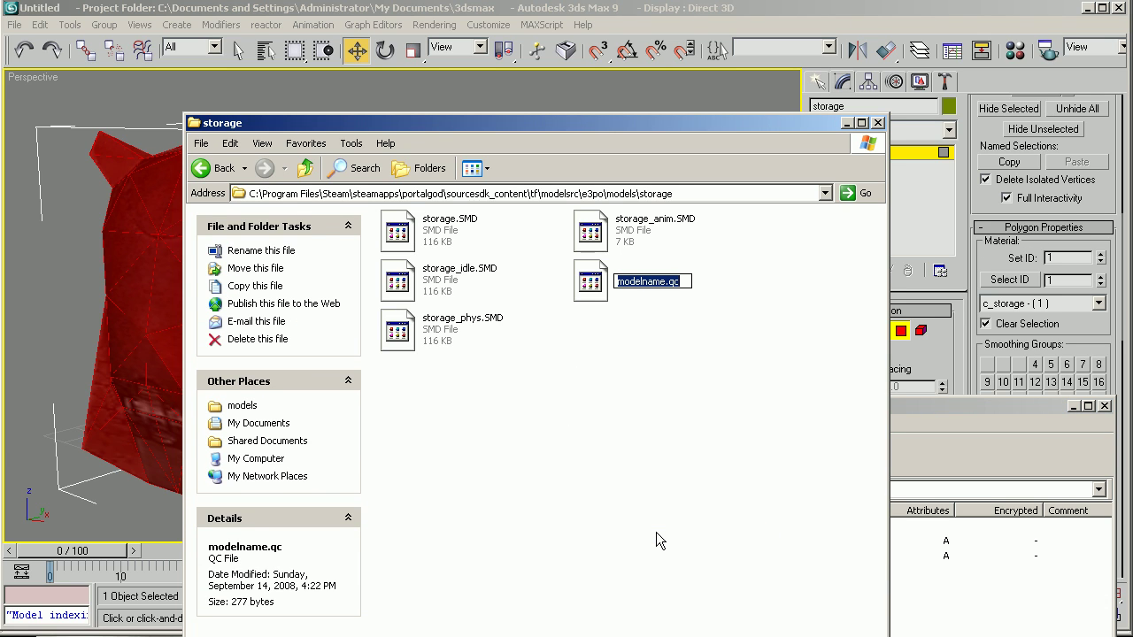
pyautogui.write('storage.qx')
pyautogui.press('BackSpace')
pyautogui.write('c')
pyautogui.press('Return')
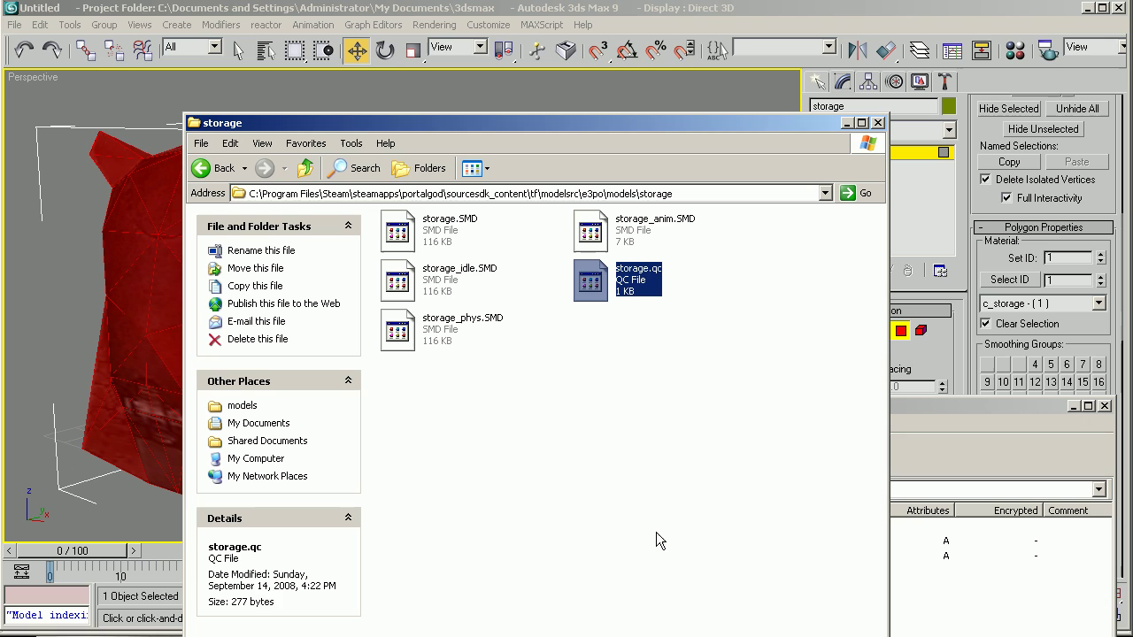
# Open storage.qc for editing in Notepad++ and select the placeholder path in its $modelname line.
pyautogui.rightClick(622, 295)
pyautogui.click(688, 340)
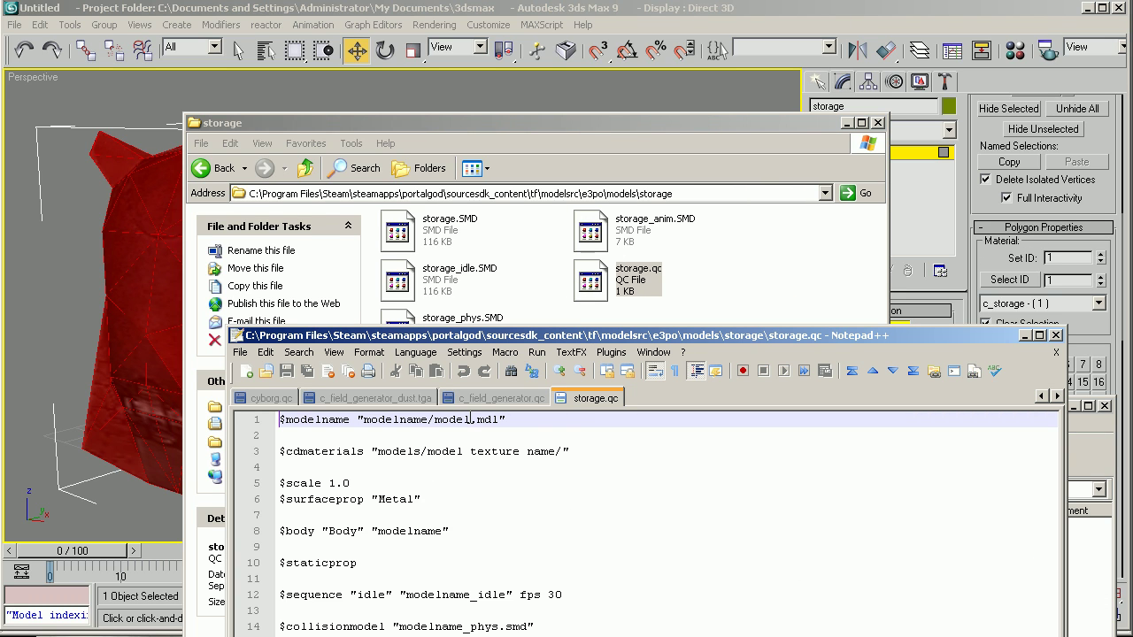
pyautogui.moveTo(461, 419); pyautogui.dragTo(363, 420)
# Open barrier1.qc from the neighbouring barrier1 model folder and copy its entire text.
pyautogui.click(306, 167)
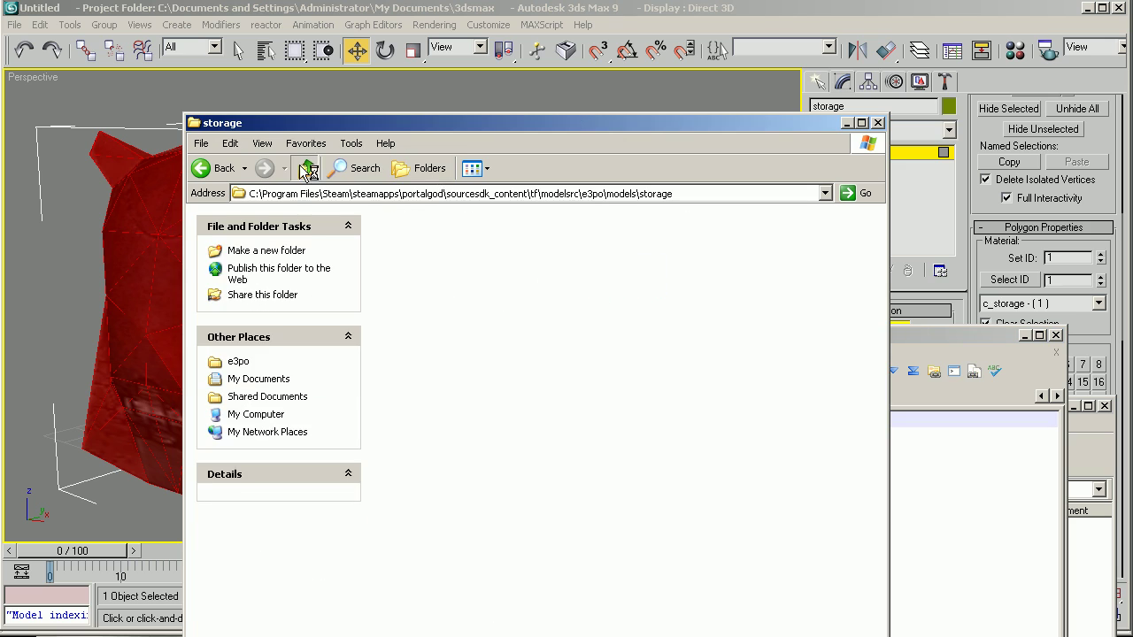
pyautogui.doubleClick(405, 228)
pyautogui.click(400, 230)
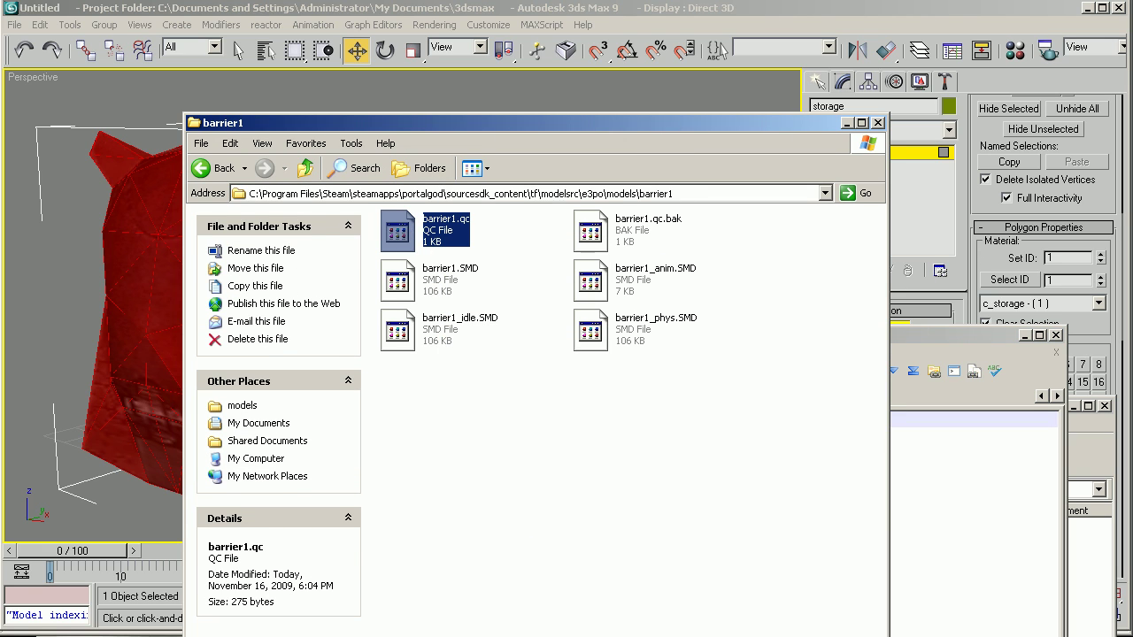
pyautogui.press('Return')
pyautogui.hotkey('ctrl', 'a')
pyautogui.hotkey('ctrl', 'c')
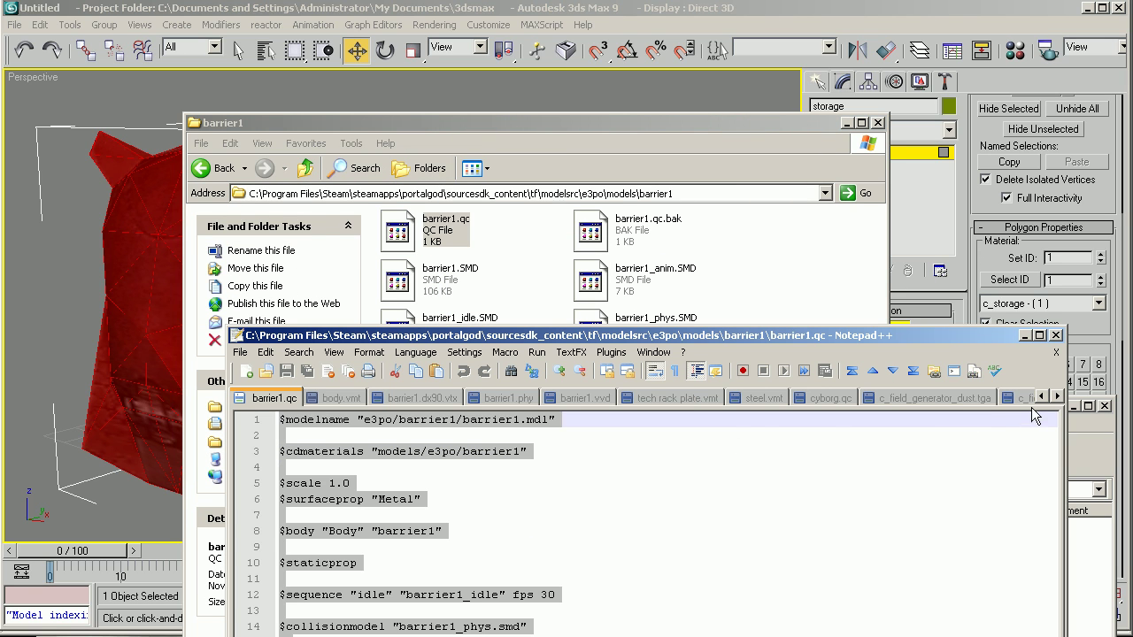
# Replace the whole contents of storage.qc with the text copied from barrier1.qc.
pyautogui.click(1056, 398)
pyautogui.click(1056, 398)
pyautogui.click(922, 398)
pyautogui.hotkey('ctrl', 'a')
pyautogui.hotkey('ctrl', 'v')
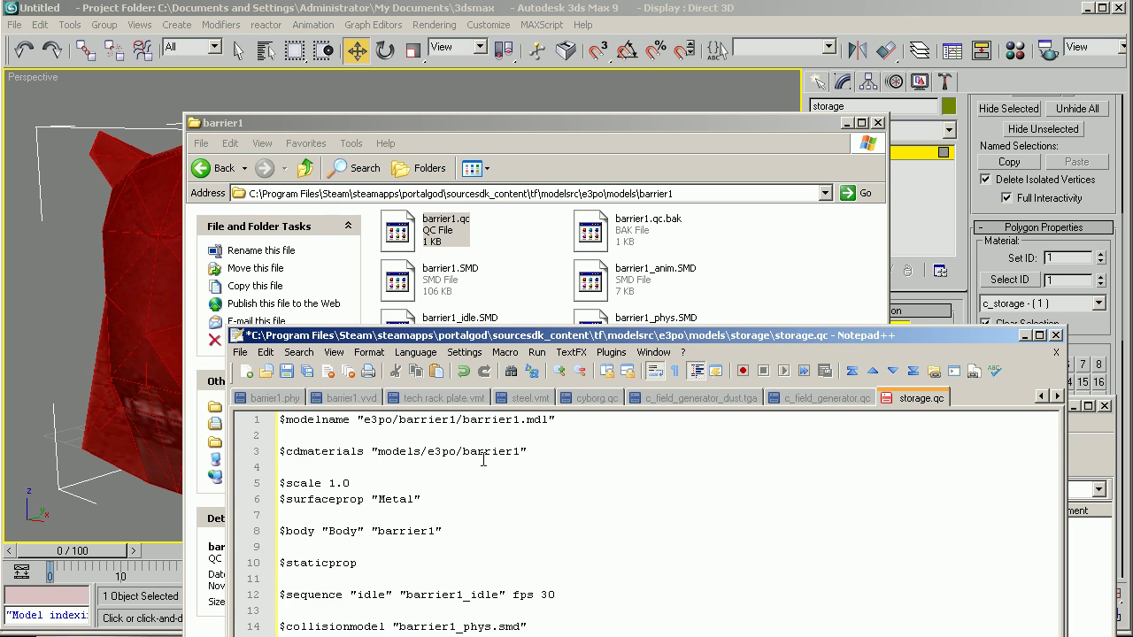
# Change the $modelname path in storage.qc to e3po/storage/storage.mdl.
pyautogui.doubleClick(451, 420)
pyautogui.write('st')
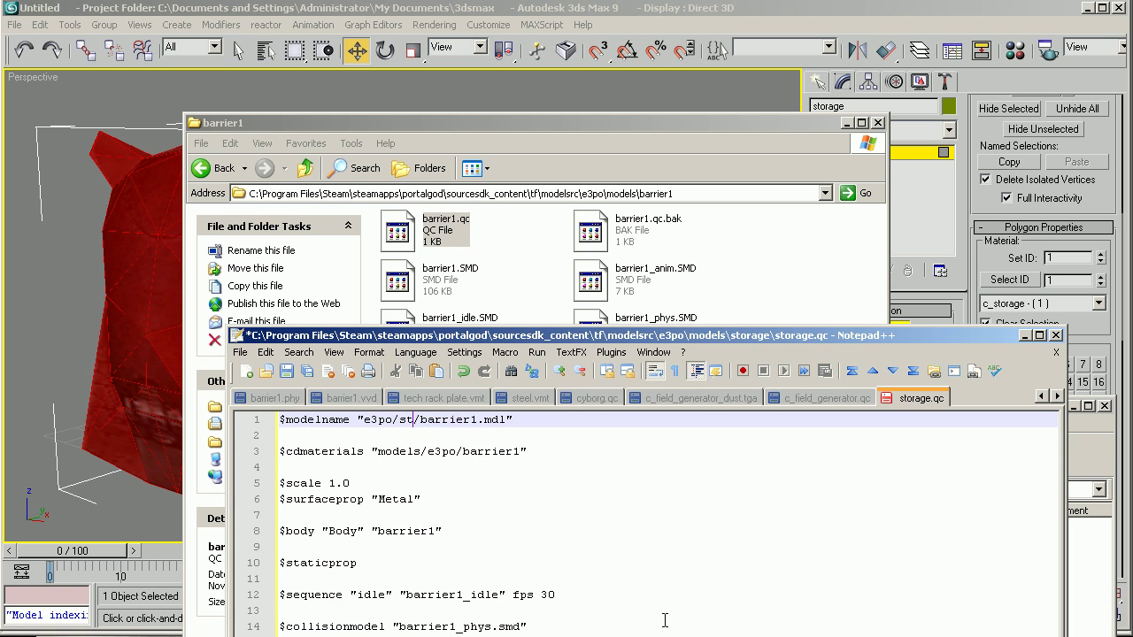
pyautogui.hotkey('shift', 'Left')
pyautogui.hotkey('shift', 'Left')
pyautogui.hotkey('shift', 'Left')
pyautogui.hotkey('shift', 'Left')
pyautogui.hotkey('ctrl', 'c')
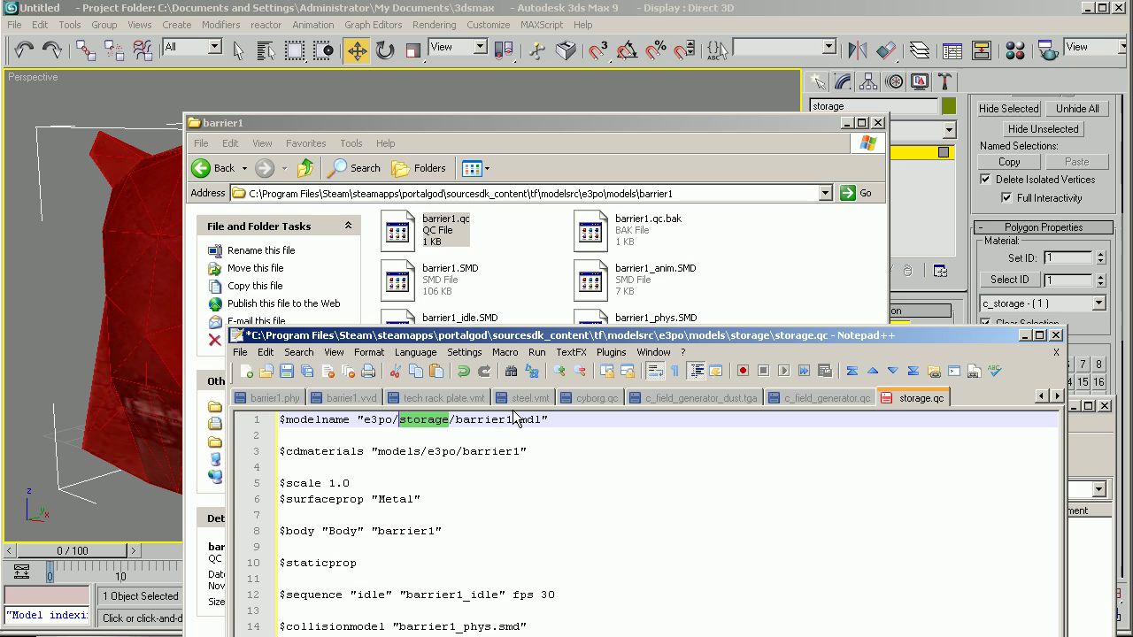
pyautogui.doubleClick(483, 420)
pyautogui.hotkey('ctrl', 'v')
# Replace barrier1 with storage in the $cdmaterials, $body, $sequence and $collisionmodel lines of storage.qc.
pyautogui.moveTo(519, 452); pyautogui.dragTo(468, 452)
pyautogui.hotkey('ctrl', 'v')
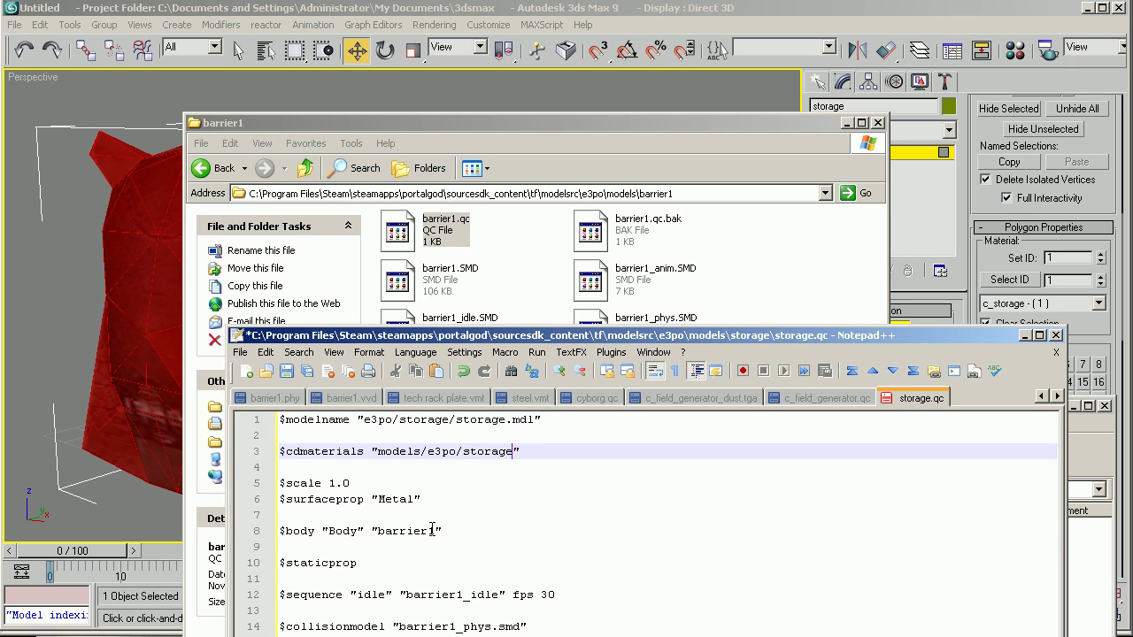
pyautogui.doubleClick(433, 530)
pyautogui.hotkey('ctrl', 'v')
pyautogui.moveTo(403, 596); pyautogui.dragTo(395, 626)
pyautogui.hotkey('ctrl', 'v')
pyautogui.hotkey('ctrl', 'v')
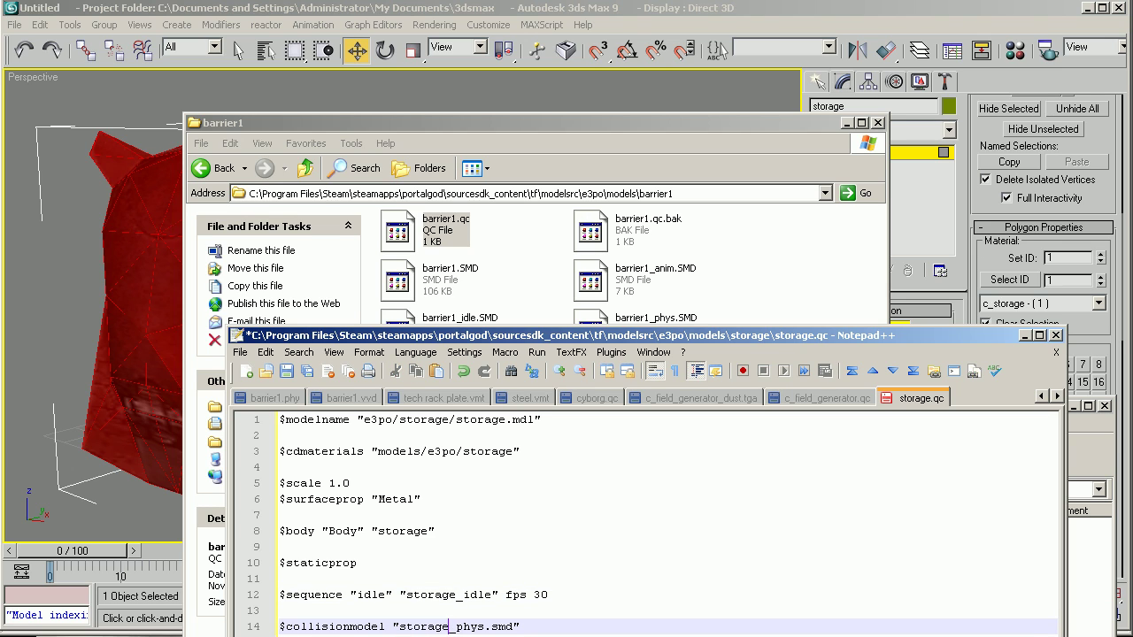
pyautogui.click(389, 566)
# Return to the storage source folder, open storage.qc with GUIStudioMDL and dismiss the tool path warning.
pyautogui.click(541, 288)
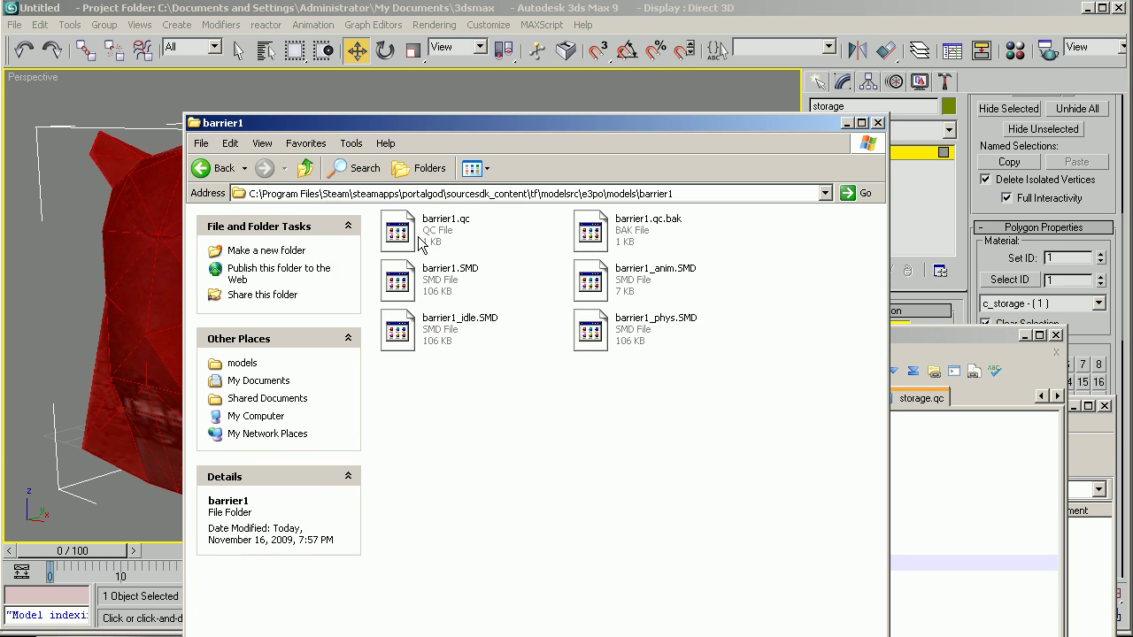
pyautogui.rightClick(414, 238)
pyautogui.click(758, 329)
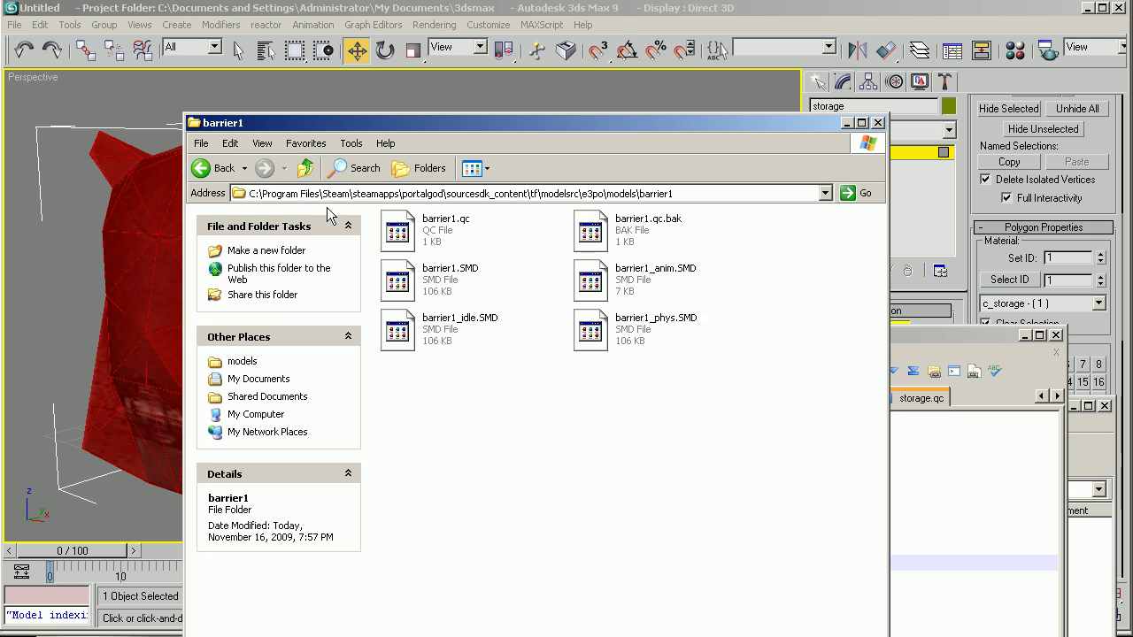
pyautogui.click(304, 168)
pyautogui.doubleClick(524, 278)
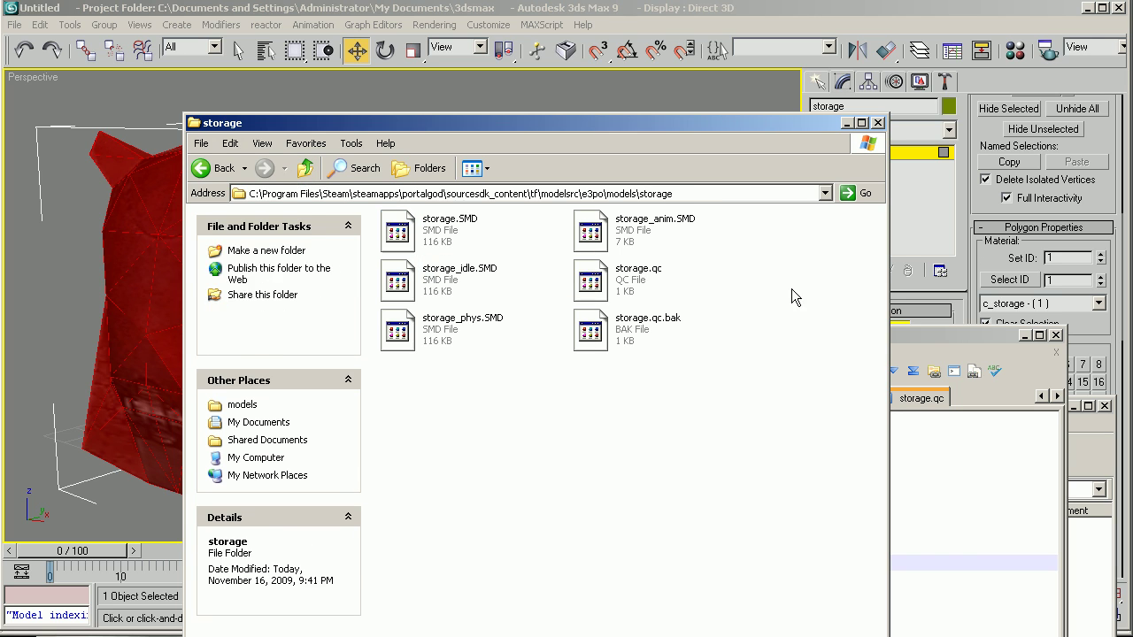
pyautogui.rightClick(648, 278)
pyautogui.click(700, 333)
pyautogui.click(629, 467)
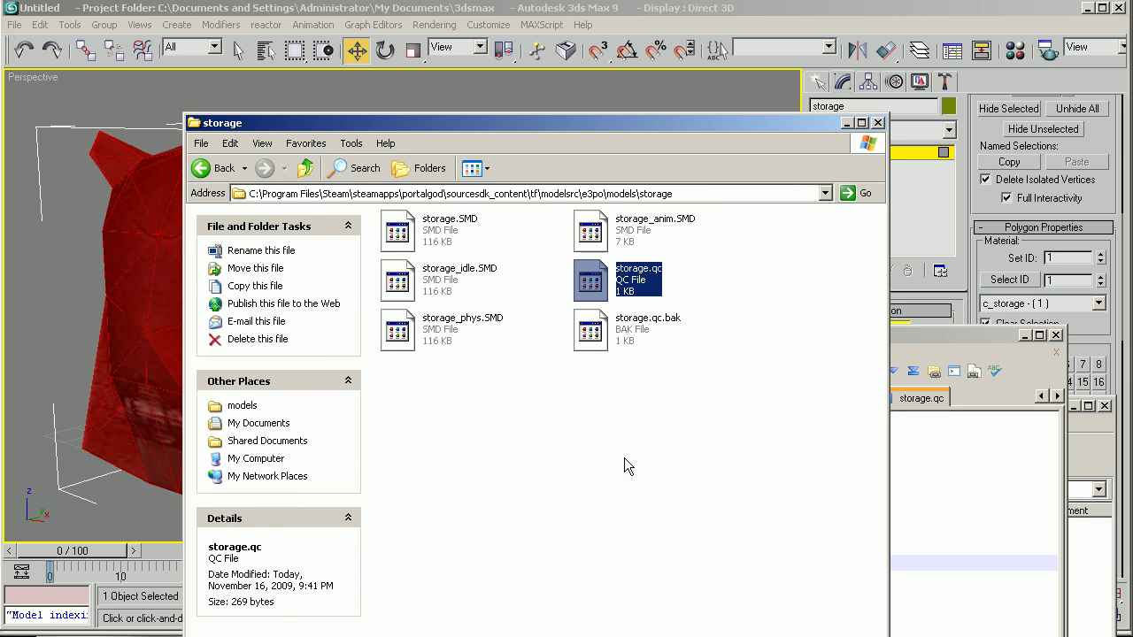
pyautogui.click(619, 555)
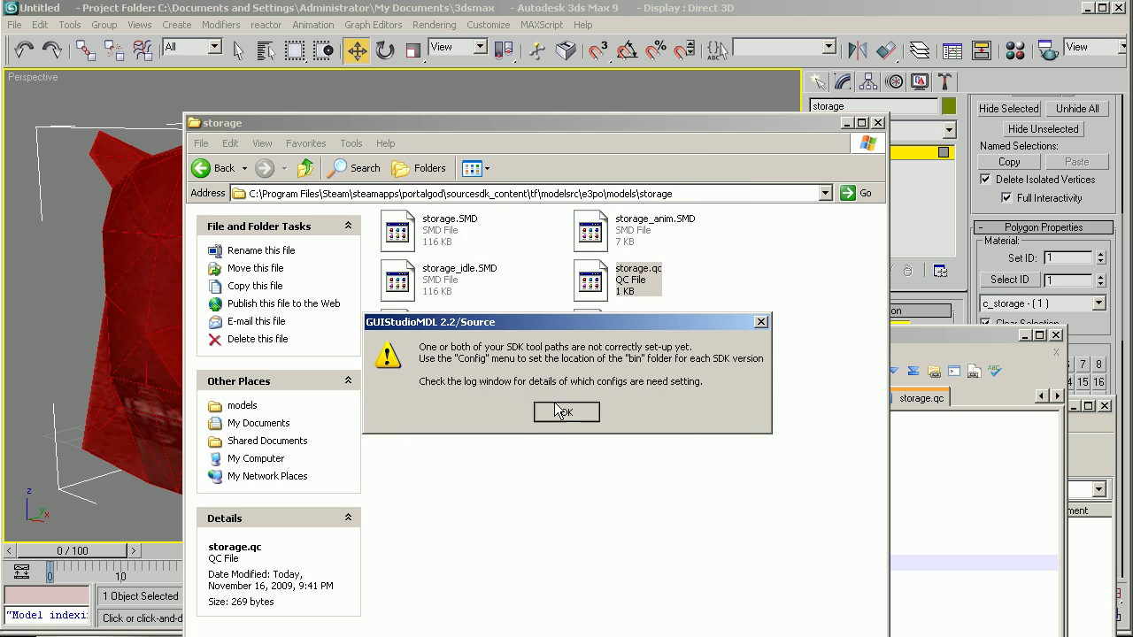
pyautogui.click(558, 414)
# Set the Orange Box SDK tools path to the sourcesdk\bin\orangebox\bin folder inside Steam's steamapps directory.
pyautogui.click(329, 155)
pyautogui.click(354, 182)
pyautogui.doubleClick(509, 320)
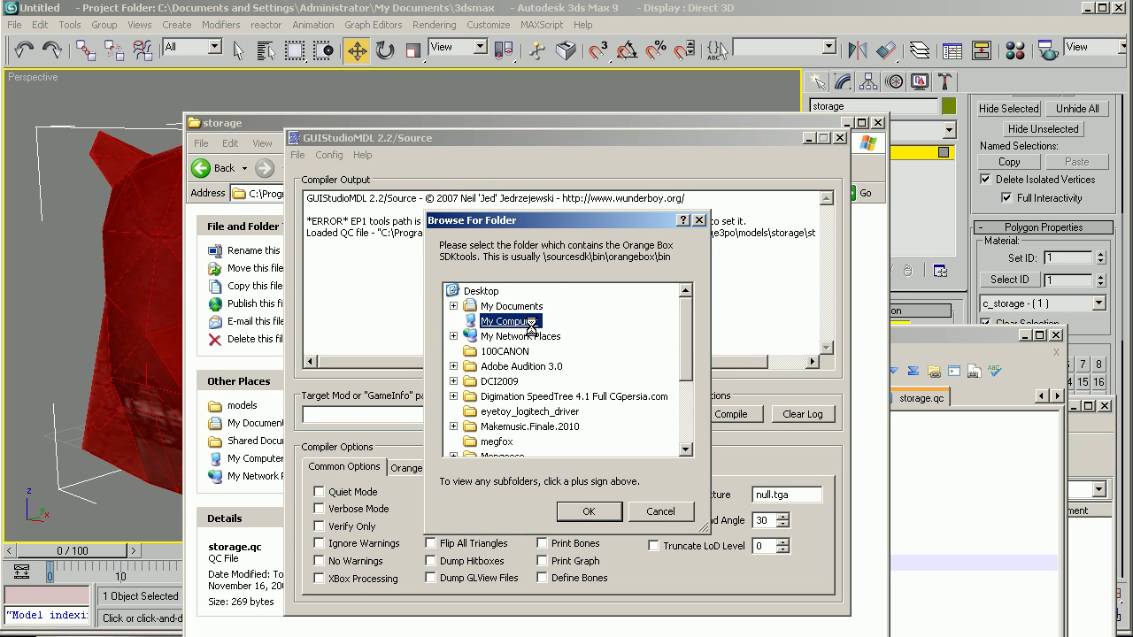
pyautogui.click(542, 308)
pyautogui.moveTo(684, 317)
pyautogui.mouseDown()
pyautogui.moveTo(680, 387)
pyautogui.moveTo(685, 333)
pyautogui.mouseUp()
pyautogui.click(555, 368)
pyautogui.scroll(-20, 531, 372)
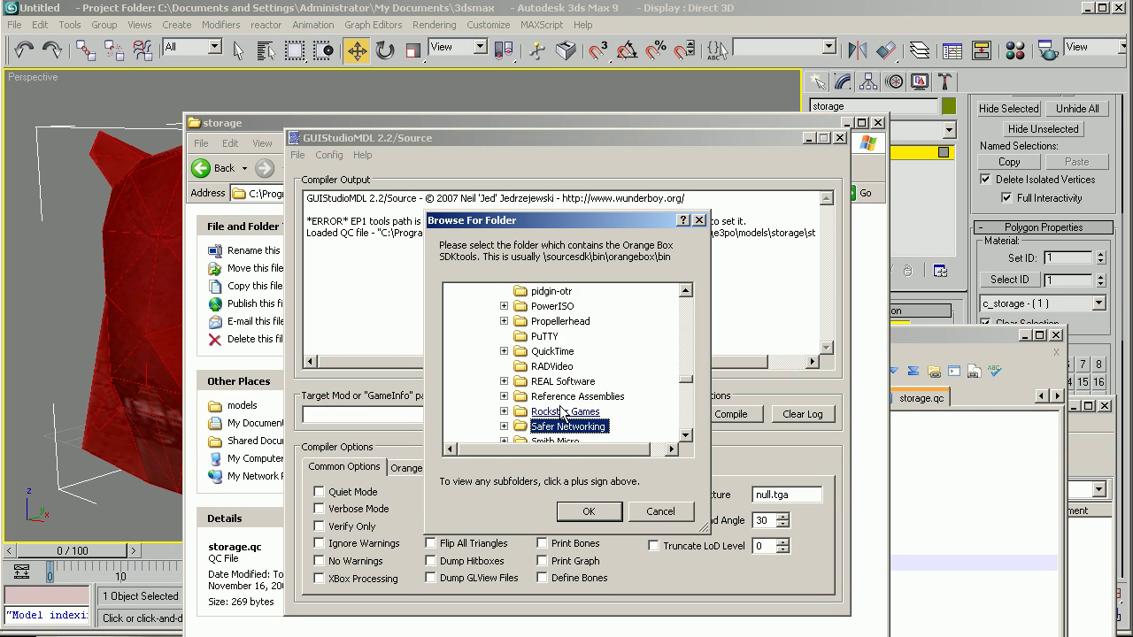
pyautogui.click(562, 381)
pyautogui.scroll(-2, 547, 412)
pyautogui.click(536, 355)
pyautogui.scroll(-3, 559, 326)
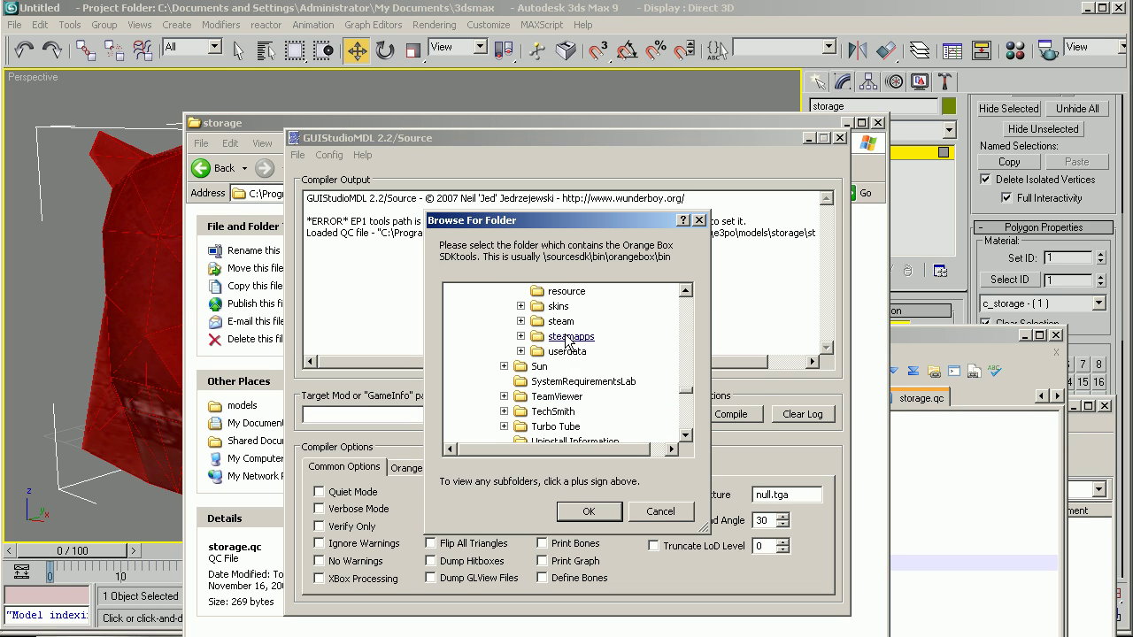
pyautogui.click(569, 338)
pyautogui.doubleClick(571, 366)
pyautogui.doubleClick(603, 396)
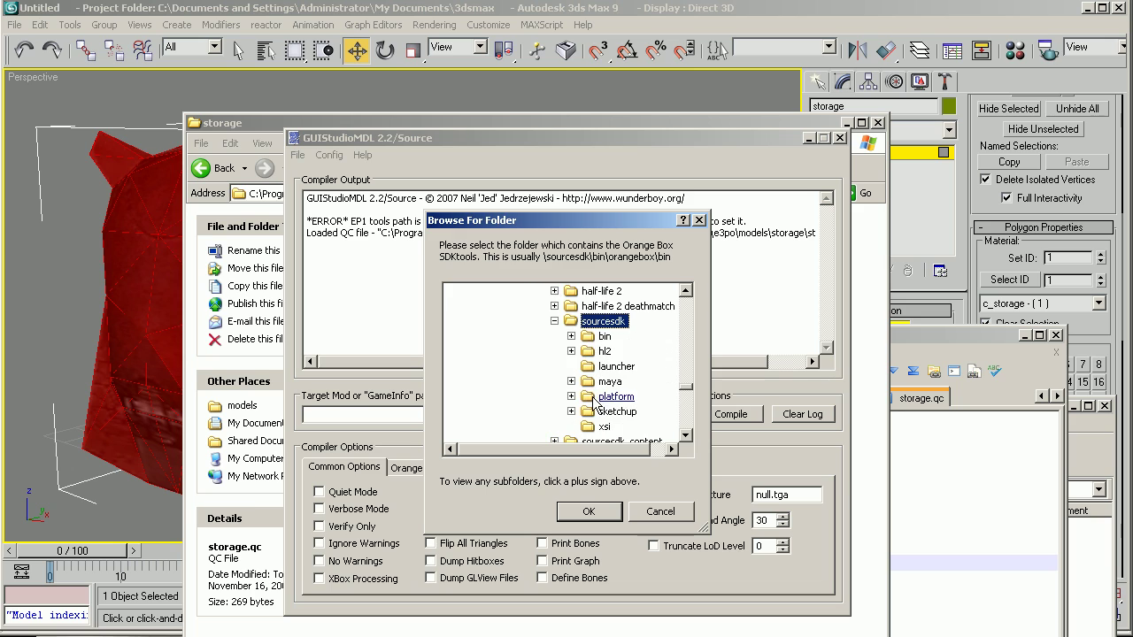
pyautogui.doubleClick(606, 409)
pyautogui.doubleClick(637, 395)
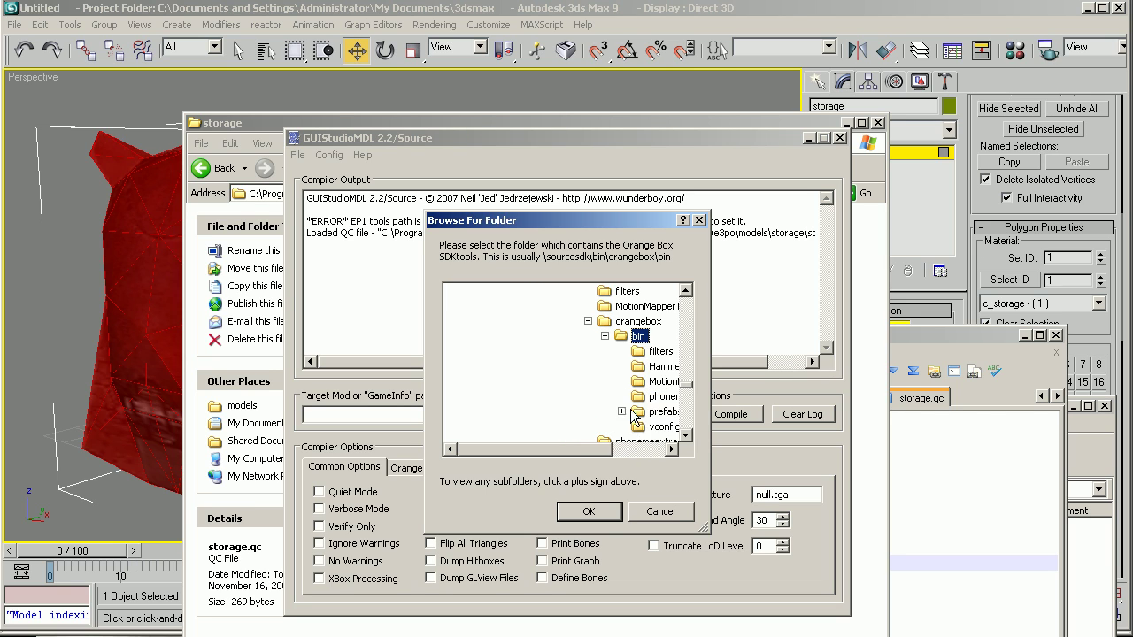
pyautogui.click(588, 512)
# Set the target mod to Team Fortress 2, try to compile storage.qc and check the compiler output.
pyautogui.click(467, 419)
pyautogui.click(345, 436)
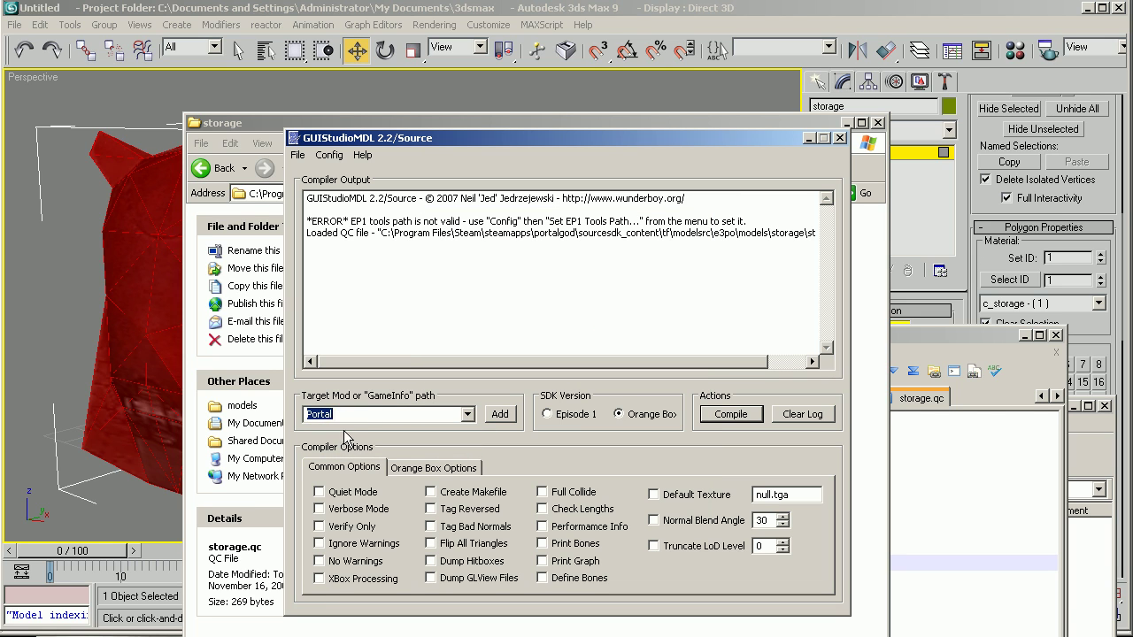
pyautogui.click(401, 413)
pyautogui.click(731, 416)
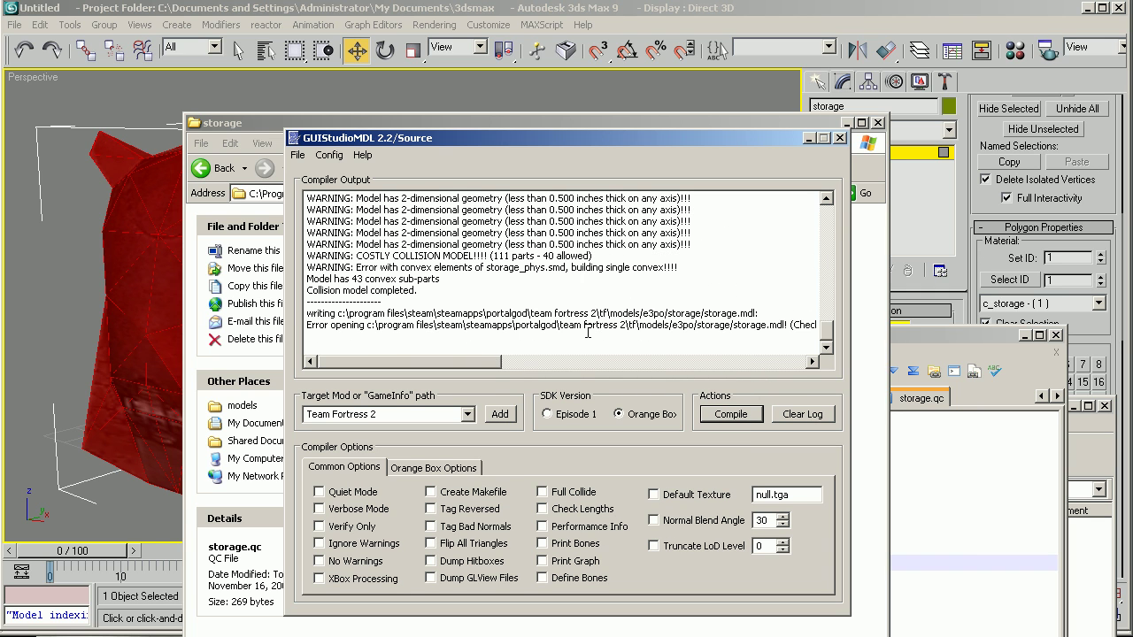
pyautogui.moveTo(587, 332); pyautogui.dragTo(793, 325)
pyautogui.click(724, 324)
# Create a folder named storage in team fortress 2\tf\models\e3po.
pyautogui.click(854, 309)
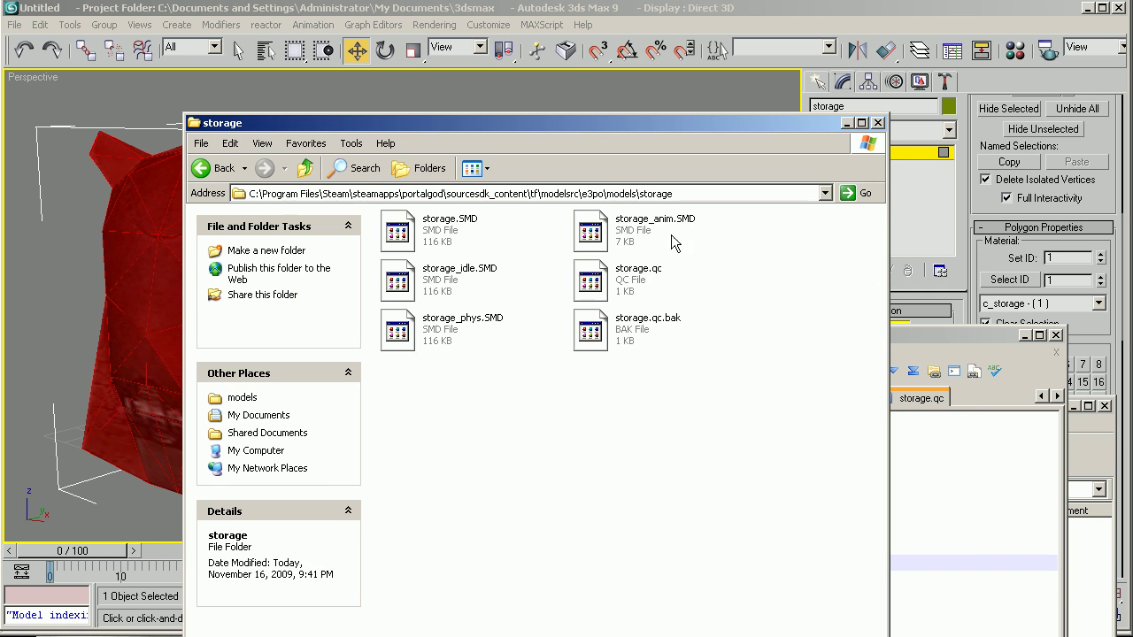
pyautogui.click(302, 168)
pyautogui.click(301, 166)
pyautogui.click(302, 165)
pyautogui.click(302, 165)
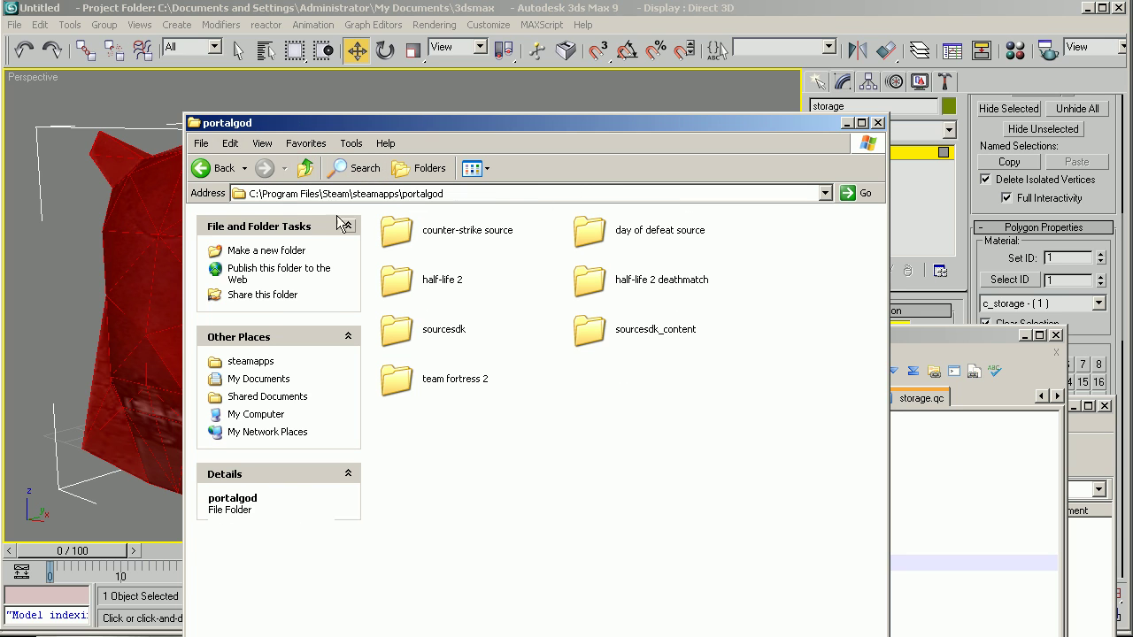
pyautogui.doubleClick(430, 372)
pyautogui.doubleClick(412, 335)
pyautogui.doubleClick(416, 429)
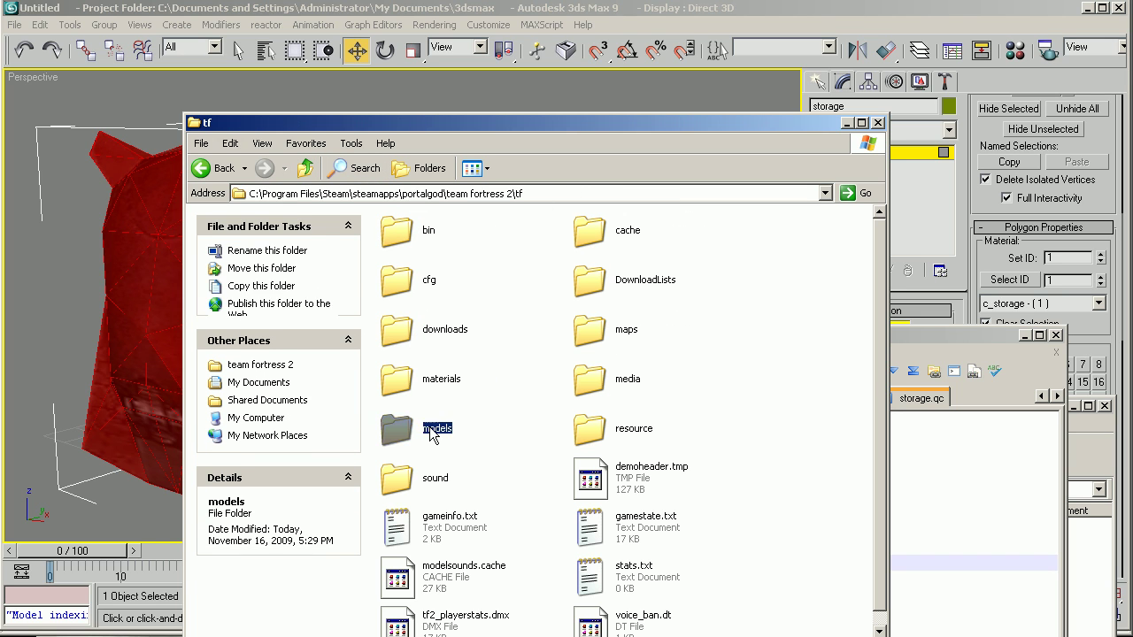
pyautogui.doubleClick(589, 231)
pyautogui.rightClick(614, 312)
pyautogui.moveTo(672, 472)
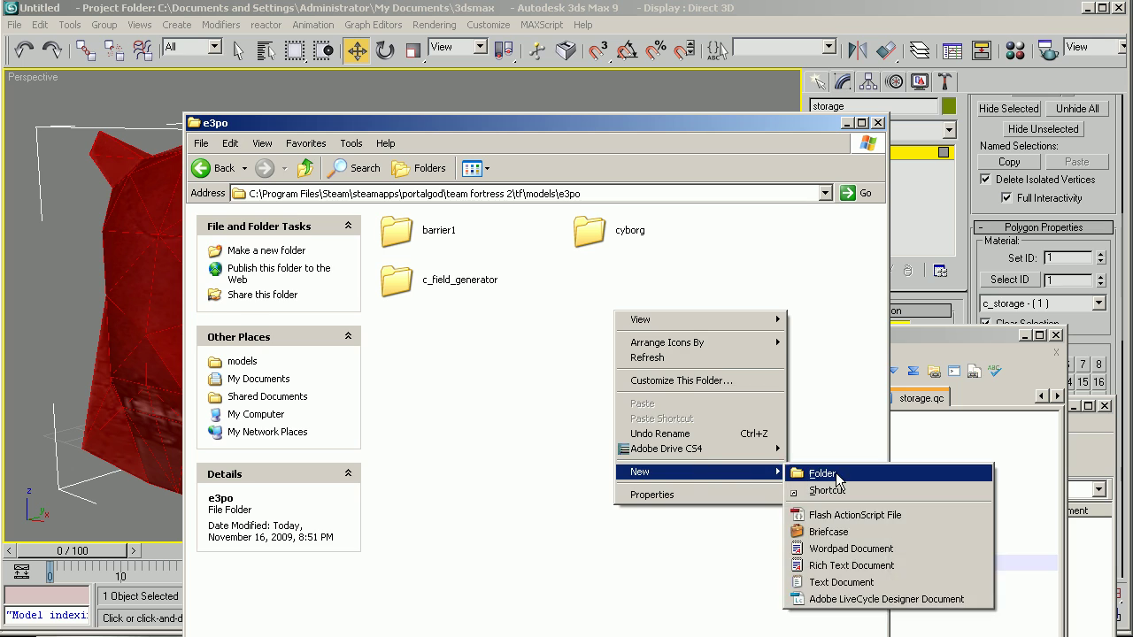
pyautogui.click(819, 469)
pyautogui.write('storage')
pyautogui.press('Return')
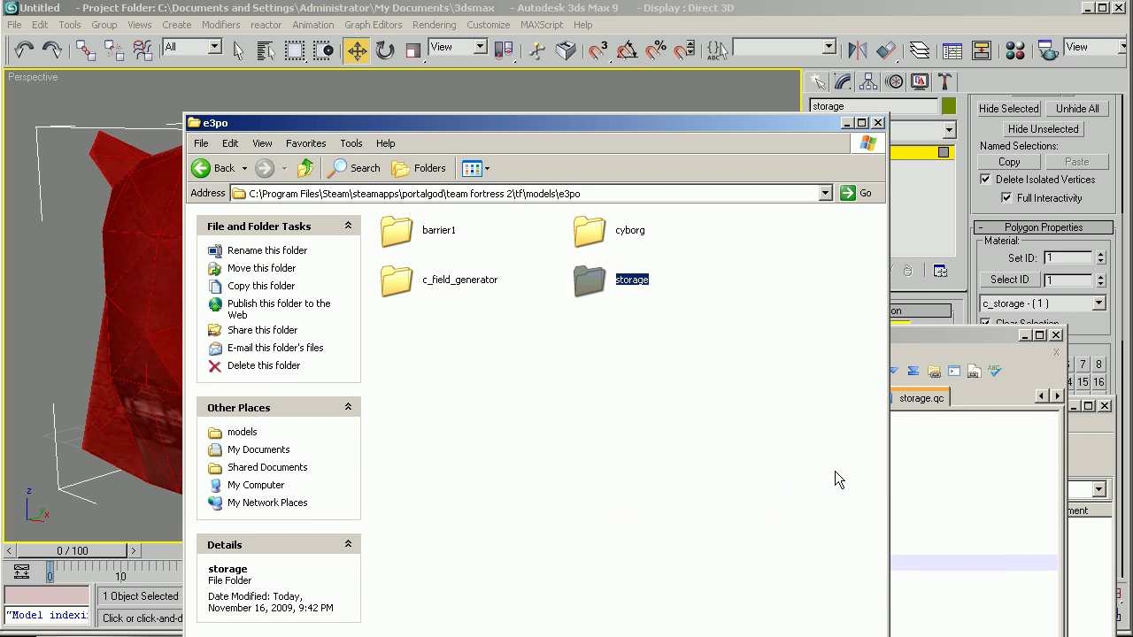
# Compile storage.qc again in GUIStudioMDL and switch to the e3pomdltest.vmf map in Hammer.
pyautogui.hotkey('alt', 'Tab')
pyautogui.click(730, 414)
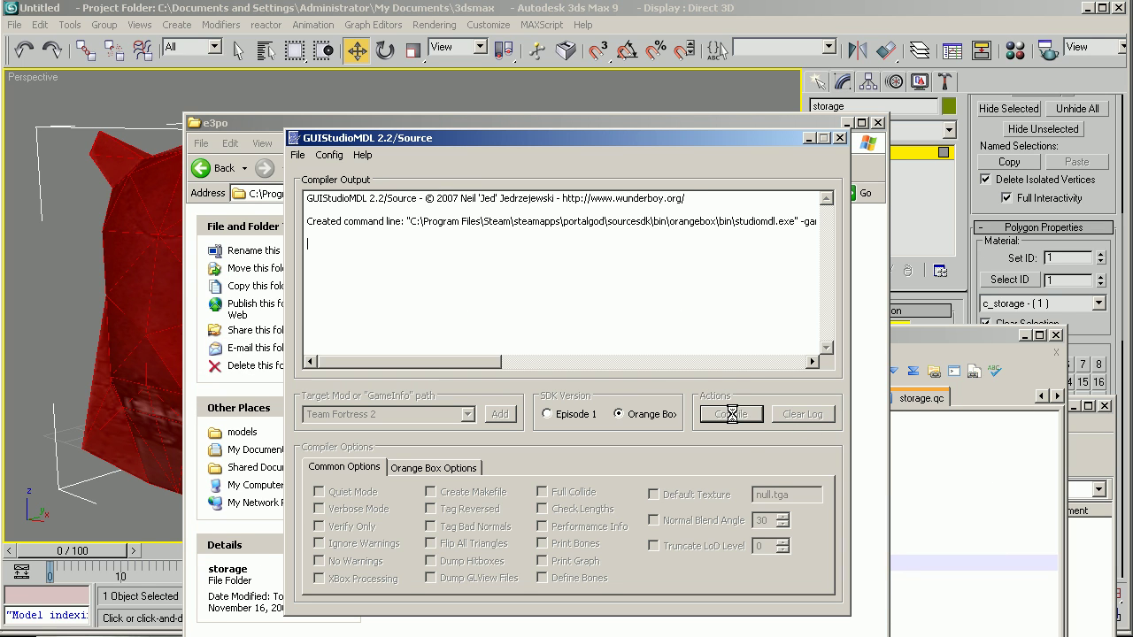
pyautogui.click(872, 344)
pyautogui.click(542, 569)
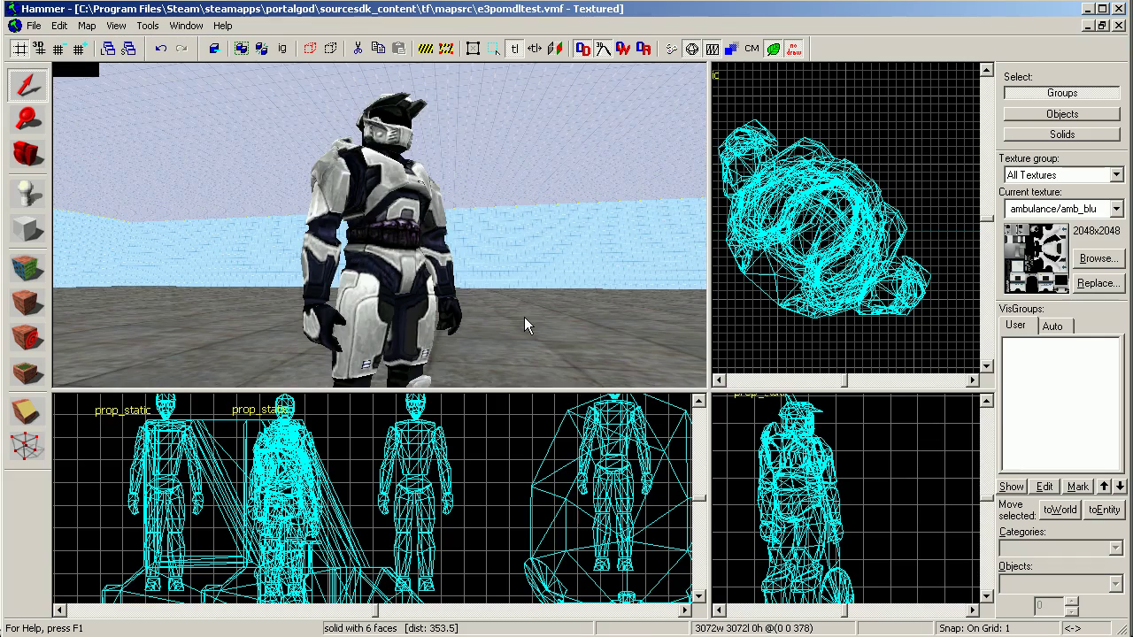
# Clone the white armoured cyborg prop_static and place the copy on open floor at about -417, -31.
pyautogui.scroll(3, 534, 304)
pyautogui.click(298, 255)
pyautogui.press('z')
pyautogui.press('s')
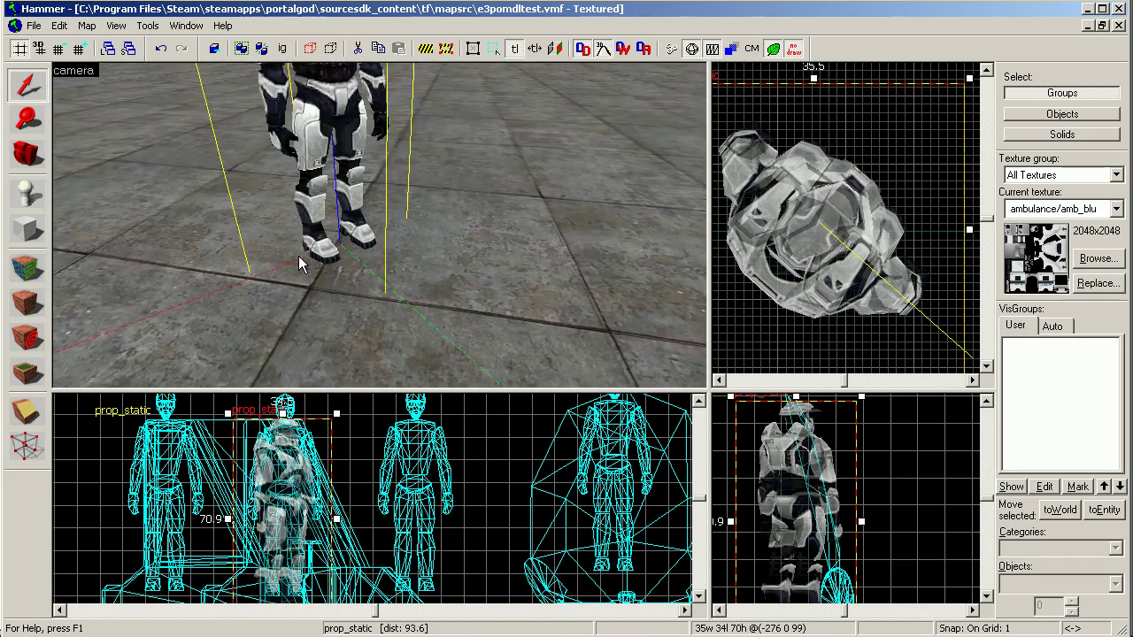
pyautogui.press('z')
pyautogui.scroll(-4, 844, 238)
pyautogui.moveTo(844, 239)
pyautogui.keyDown('shift'); pyautogui.mouseDown()
pyautogui.moveTo(811, 116)
pyautogui.moveTo(511, 316)
pyautogui.mouseUp(); pyautogui.keyUp('shift')
pyautogui.press('z')
pyautogui.press('w')
pyautogui.press('z')
pyautogui.press('z')
pyautogui.press('w')
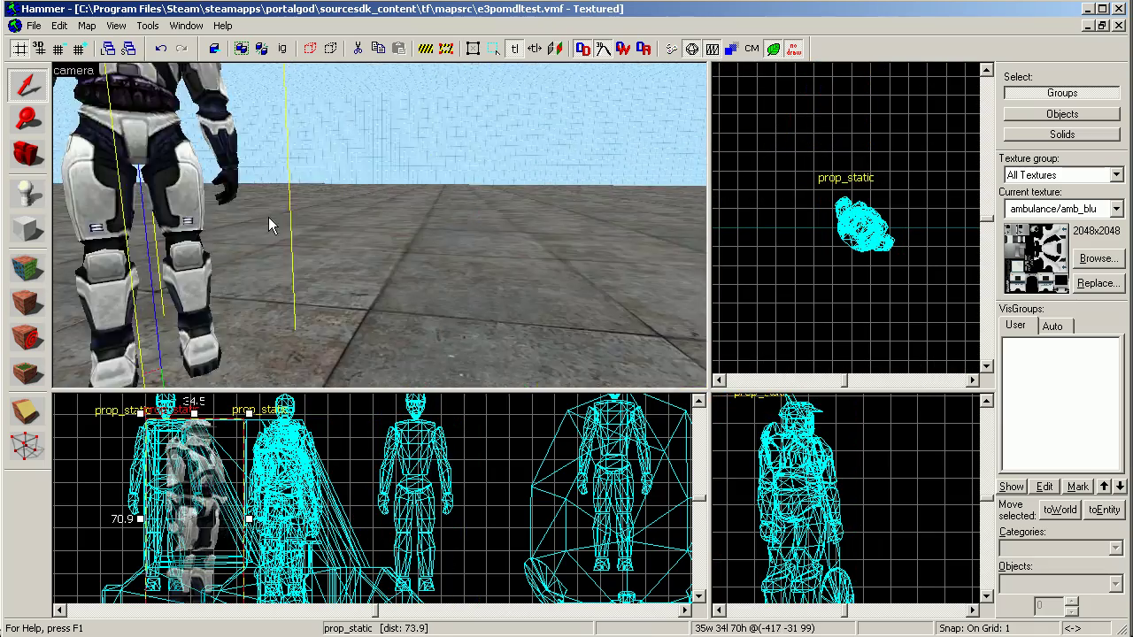
# Open the object properties of the copied prop_static and select its World Model property.
pyautogui.press('s')
pyautogui.press('z')
pyautogui.doubleClick(300, 175)
pyautogui.click(509, 346)
pyautogui.click(535, 372)
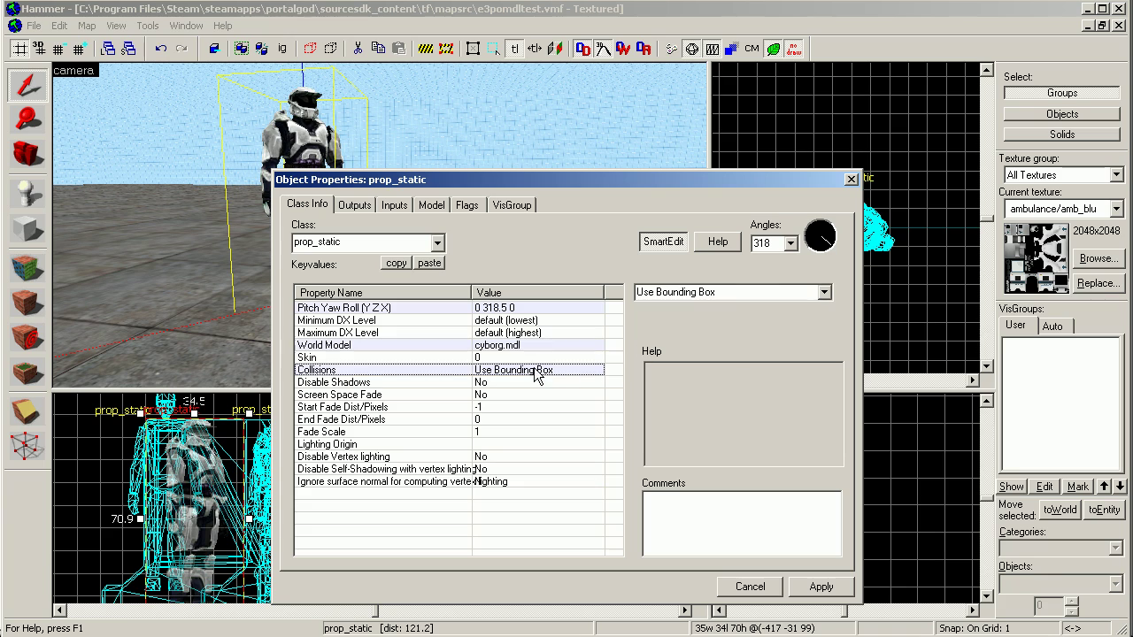
pyautogui.click(505, 346)
# Look for the storage model among the e3po models, trying the tf mod filter, and settle on e3po\cyborg\cyborg.mdl.
pyautogui.click(659, 319)
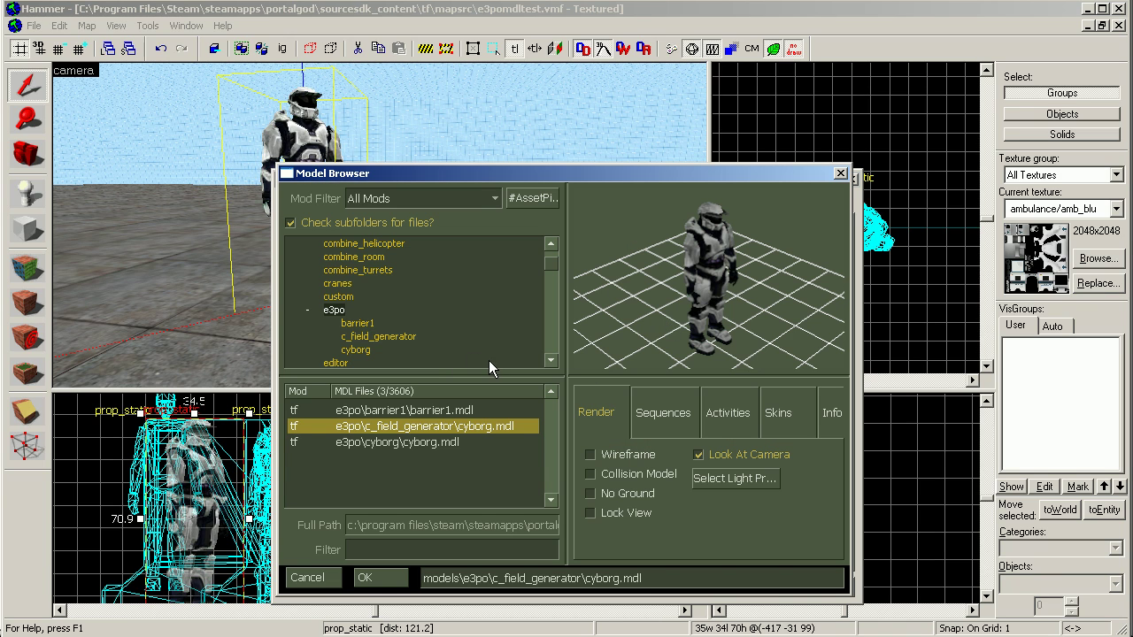
pyautogui.click(338, 311)
pyautogui.click(339, 298)
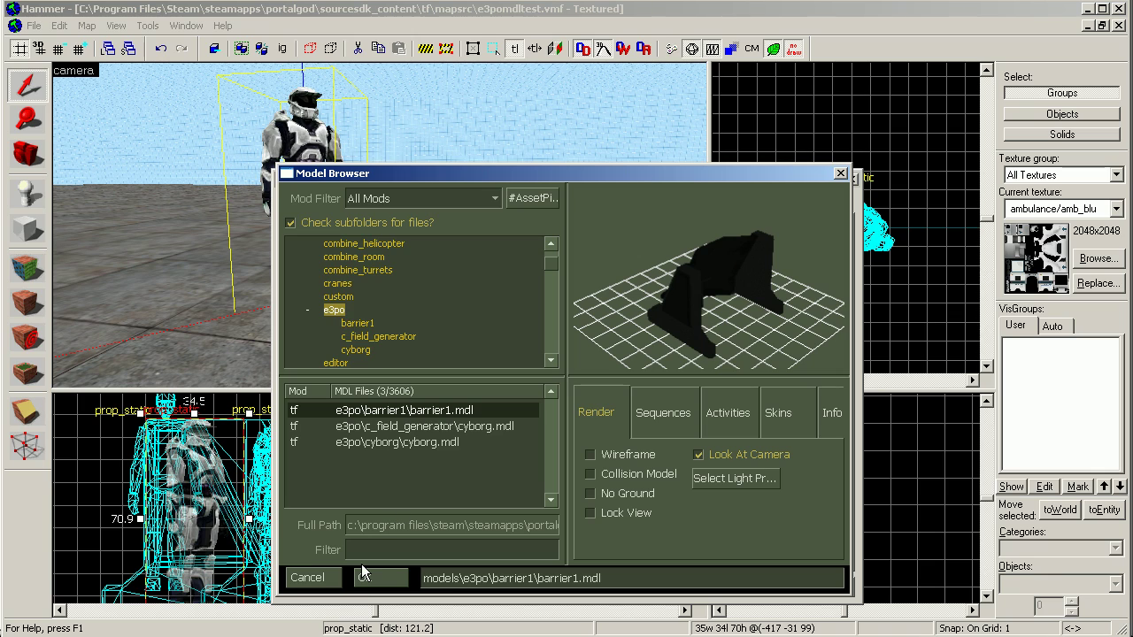
pyautogui.click(466, 427)
pyautogui.click(456, 411)
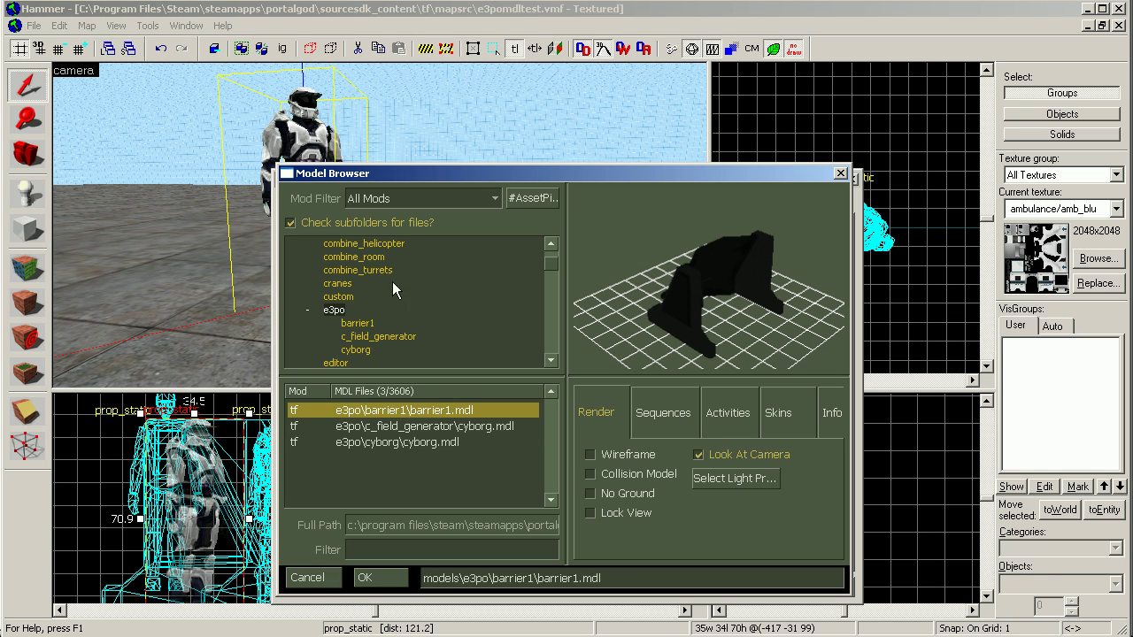
pyautogui.click(500, 201)
pyautogui.click(385, 229)
pyautogui.click(380, 211)
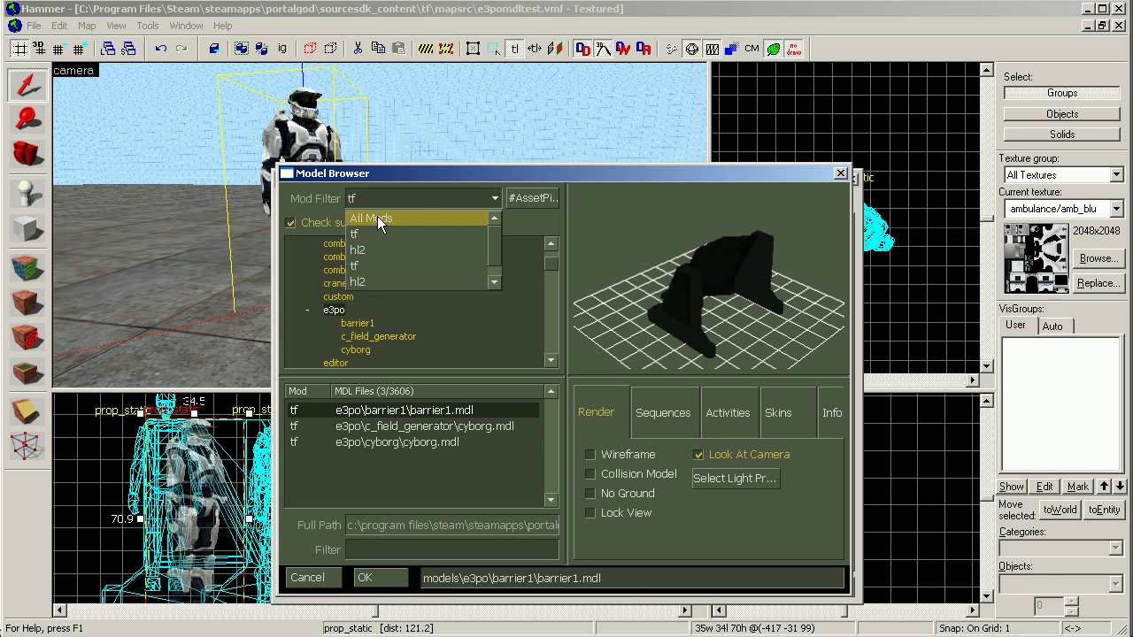
pyautogui.click(377, 217)
pyautogui.click(418, 443)
pyautogui.click(367, 578)
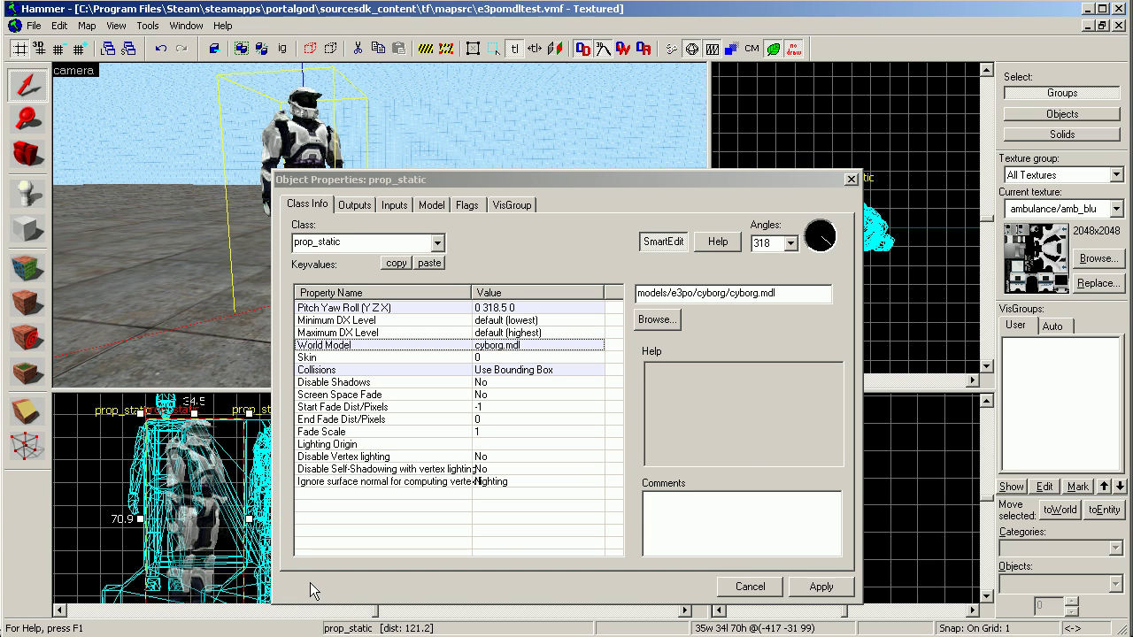
# Set the prop's World Model to models/e3po/storage/storage.mdl, apply it and inspect the model in the map.
pyautogui.doubleClick(723, 295)
pyautogui.write('storage')
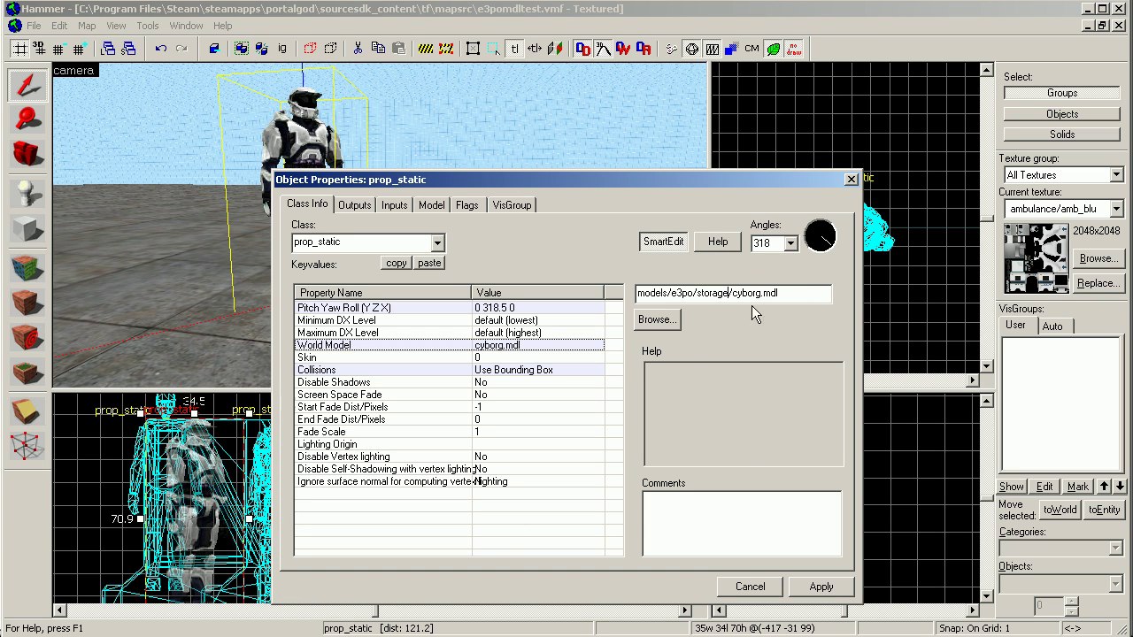
pyautogui.doubleClick(754, 295)
pyautogui.write('storage')
pyautogui.click(821, 587)
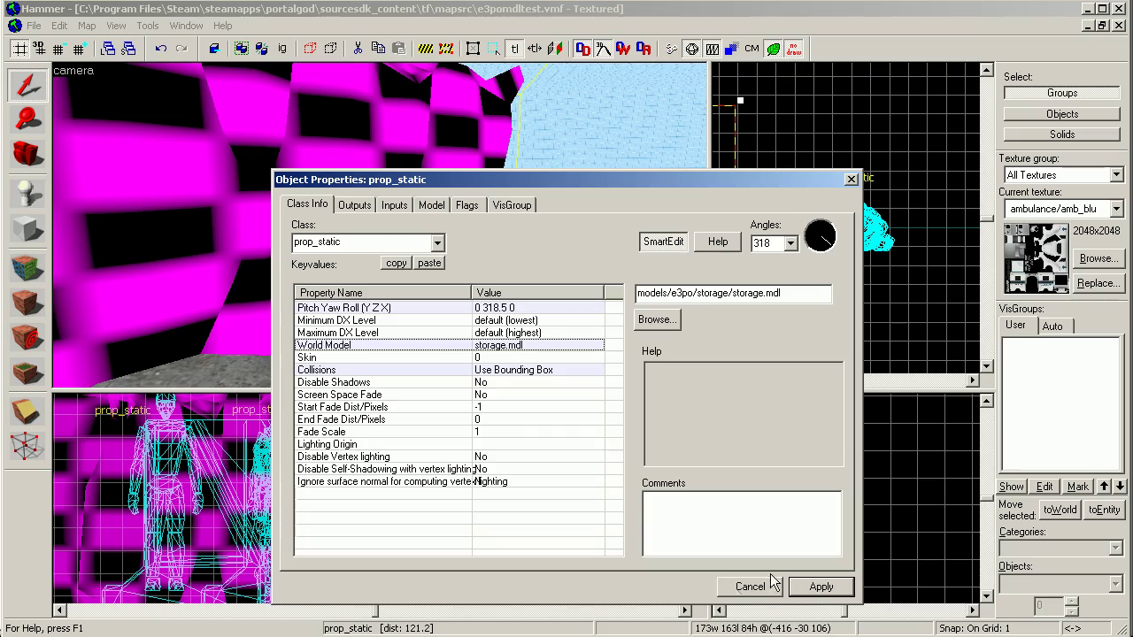
pyautogui.click(734, 588)
pyautogui.press('z')
pyautogui.press('s')
pyautogui.press('d')
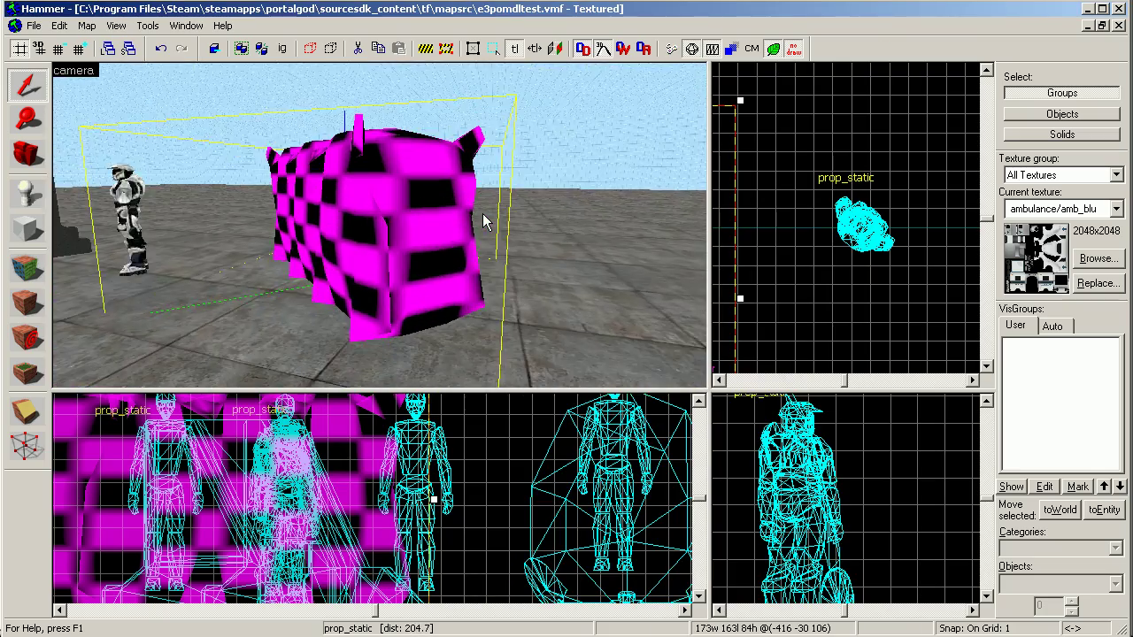
pyautogui.press('d')
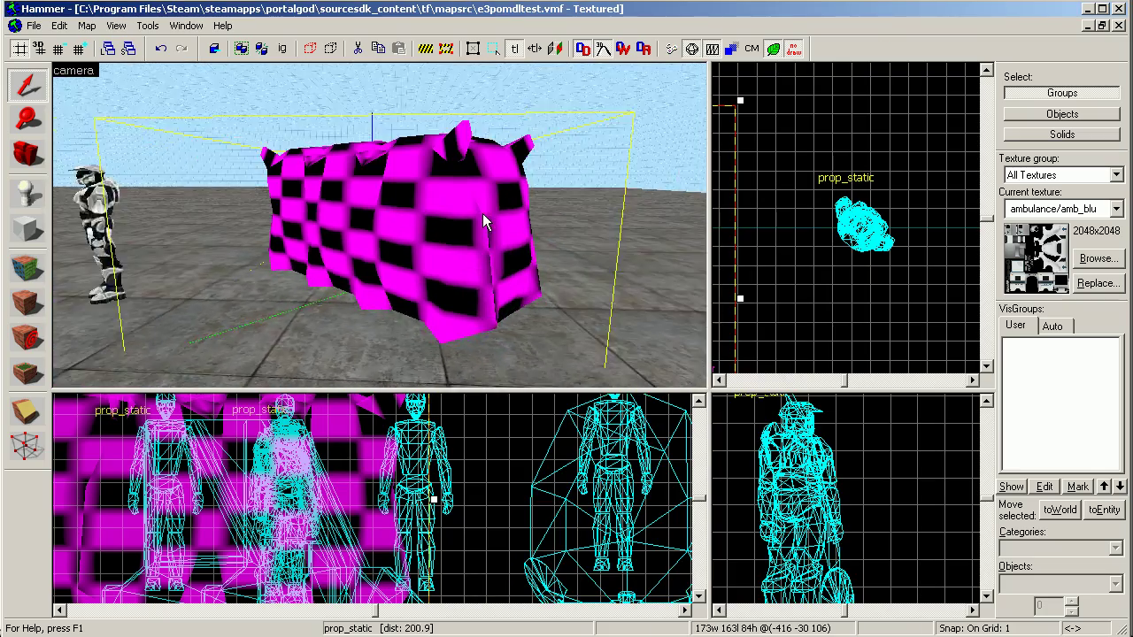
# Restart Hammer with the e3pomdltest map and select the storage prop to check its texture.
pyautogui.click(34, 26)
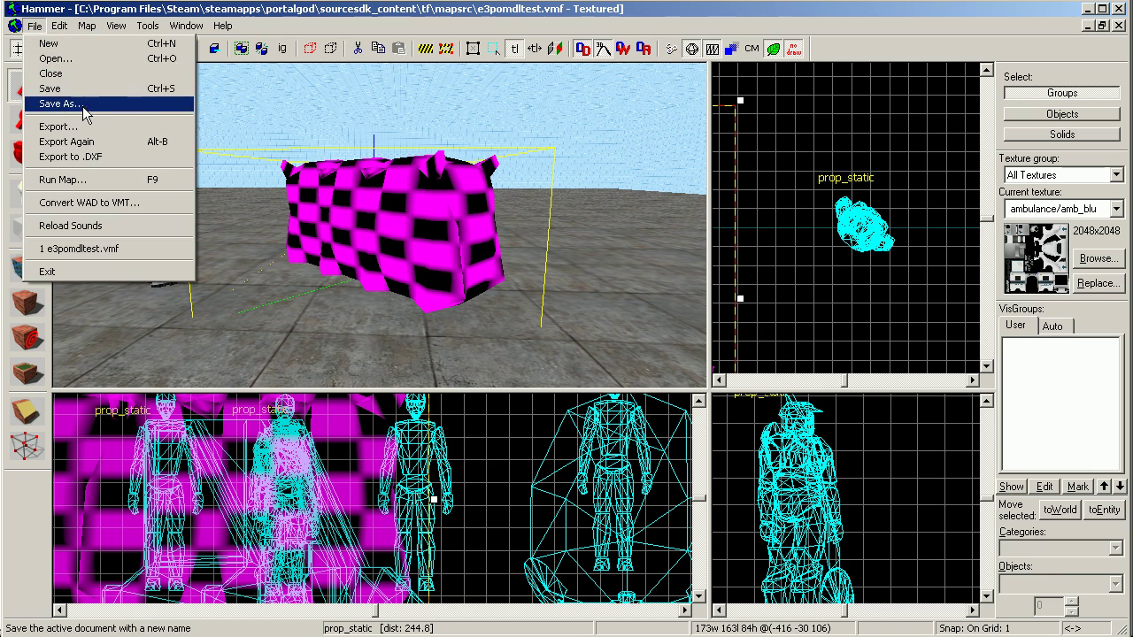
pyautogui.click(1120, 8)
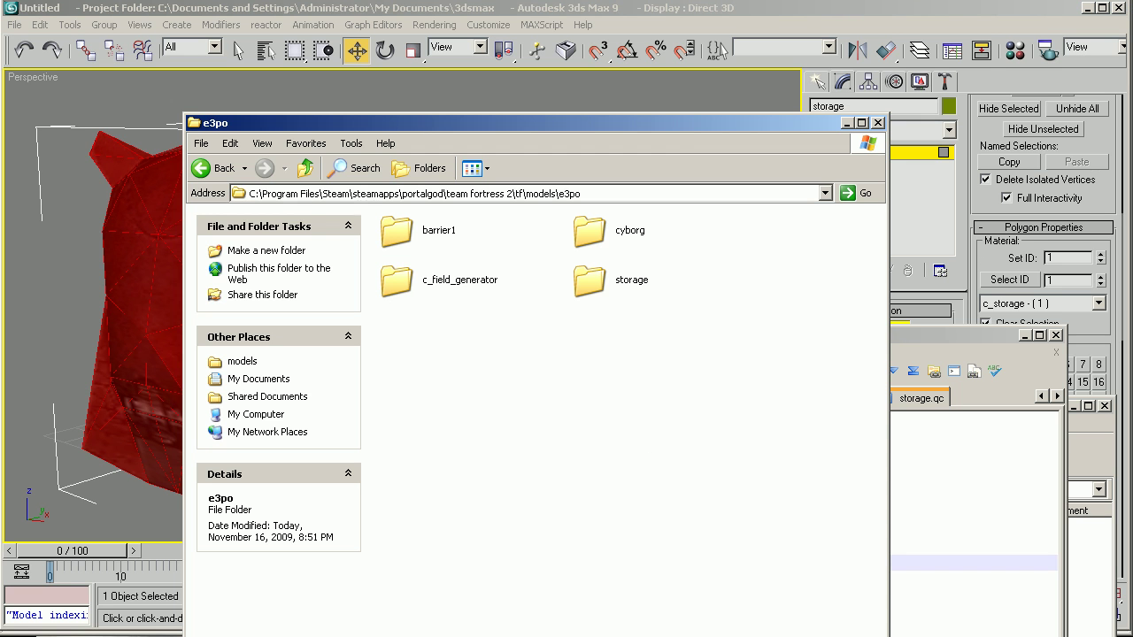
pyautogui.click(567, 636)
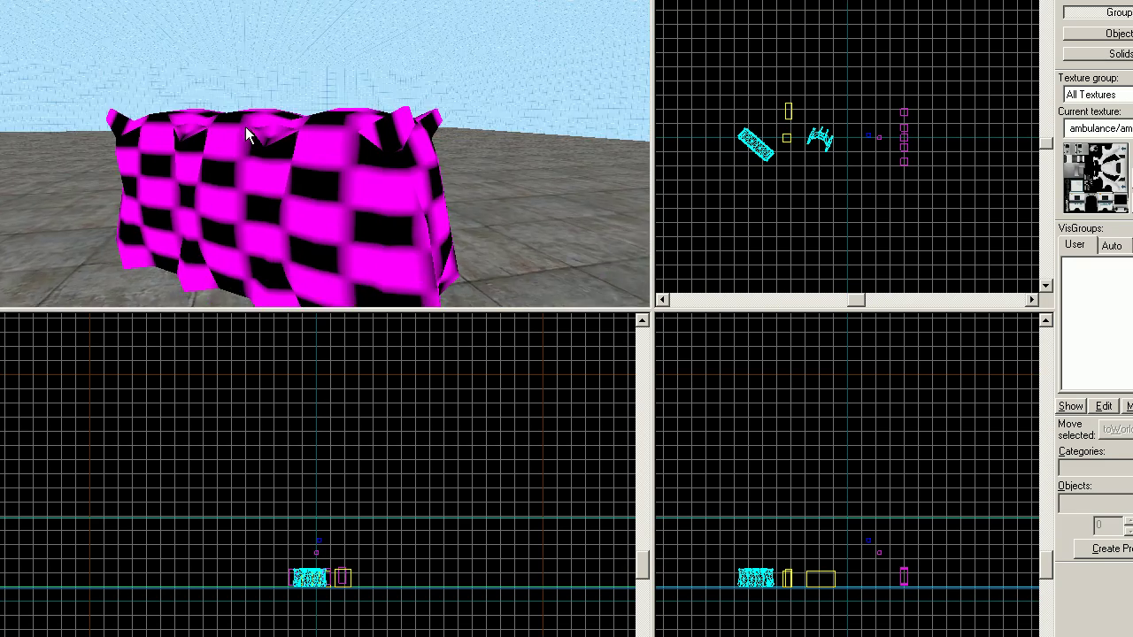
pyautogui.doubleClick(322, 188)
pyautogui.click(766, 587)
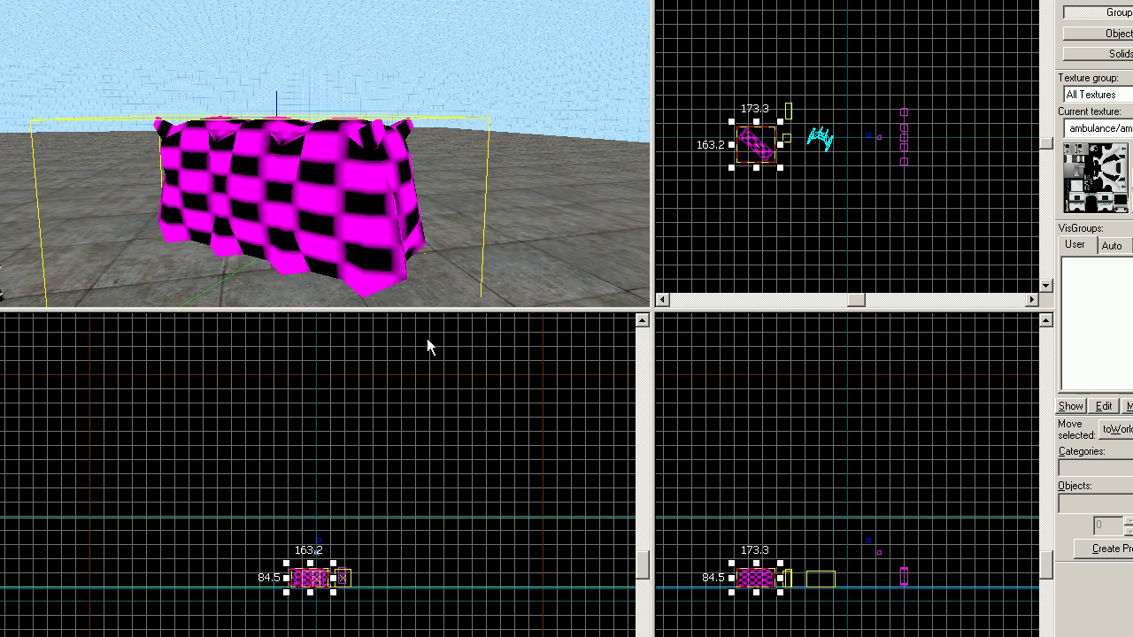
# Browse from the e3po models folder to team fortress 2\tf\materials\models\e3po\storage.
pyautogui.click(310, 636)
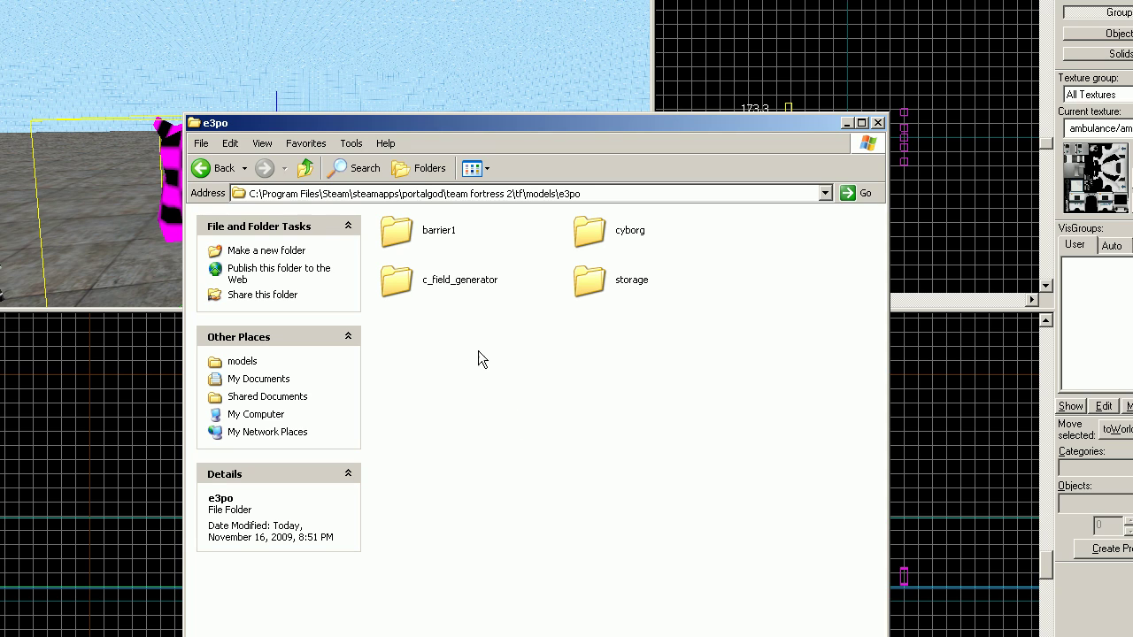
pyautogui.click(305, 168)
pyautogui.click(306, 169)
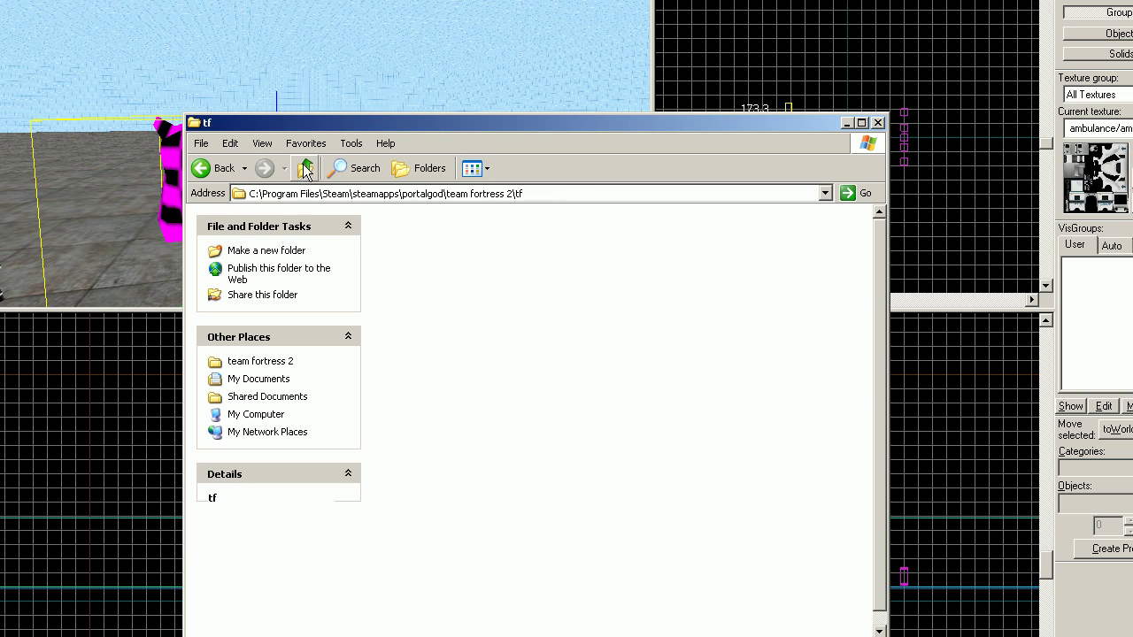
pyautogui.doubleClick(372, 385)
pyautogui.doubleClick(408, 246)
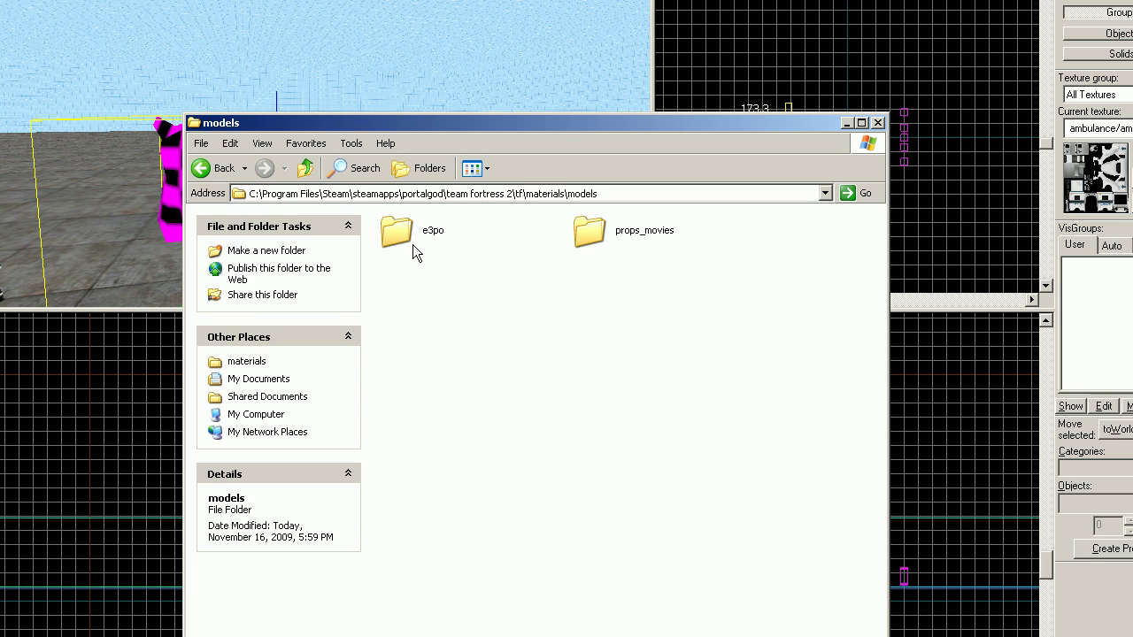
pyautogui.doubleClick(416, 241)
pyautogui.doubleClick(609, 295)
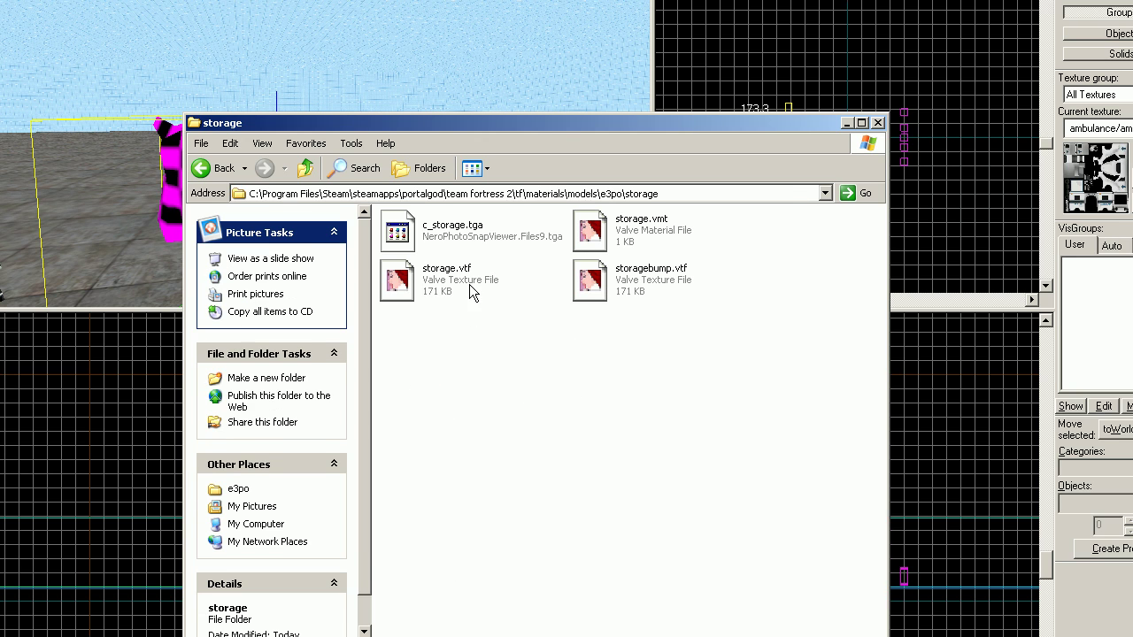
# Inspect the $basetexture and $bumpmap paths in storage.vmt using VTFEdit, then return to the storage materials folder.
pyautogui.click(598, 239)
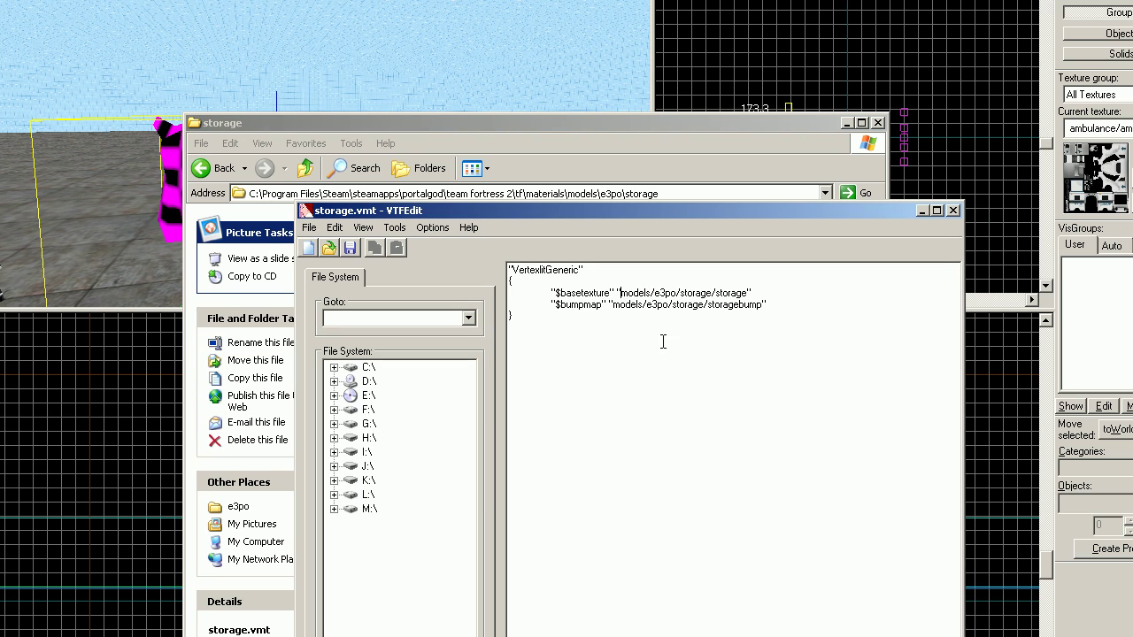
pyautogui.click(953, 211)
pyautogui.click(750, 382)
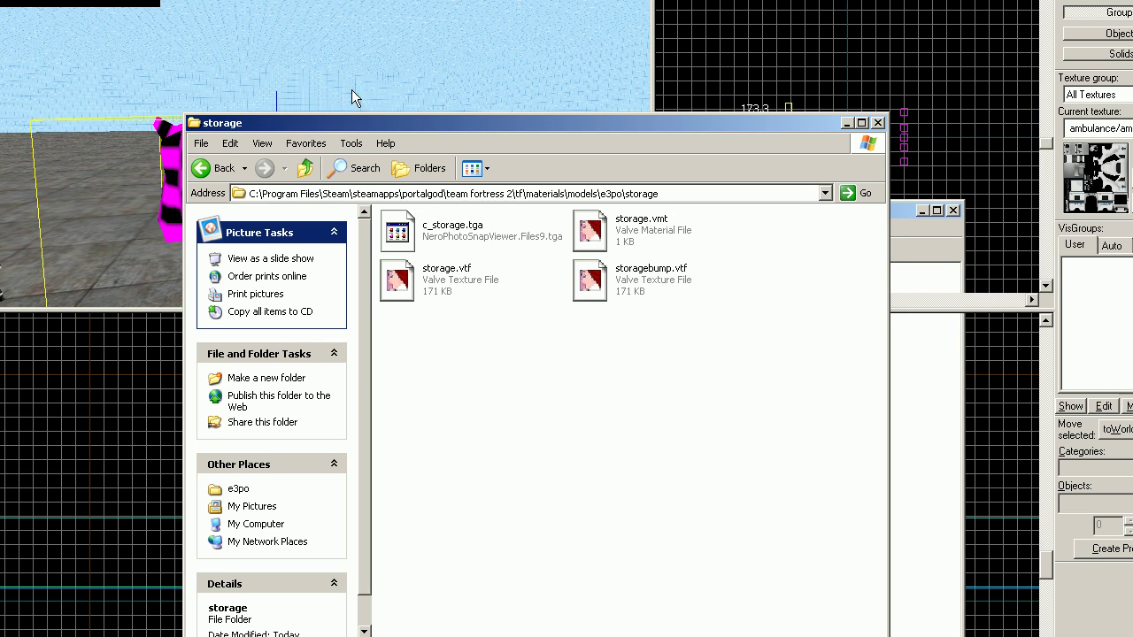
# Check the $cdmaterials path in storage.qc against the storage materials folder.
pyautogui.click(708, 636)
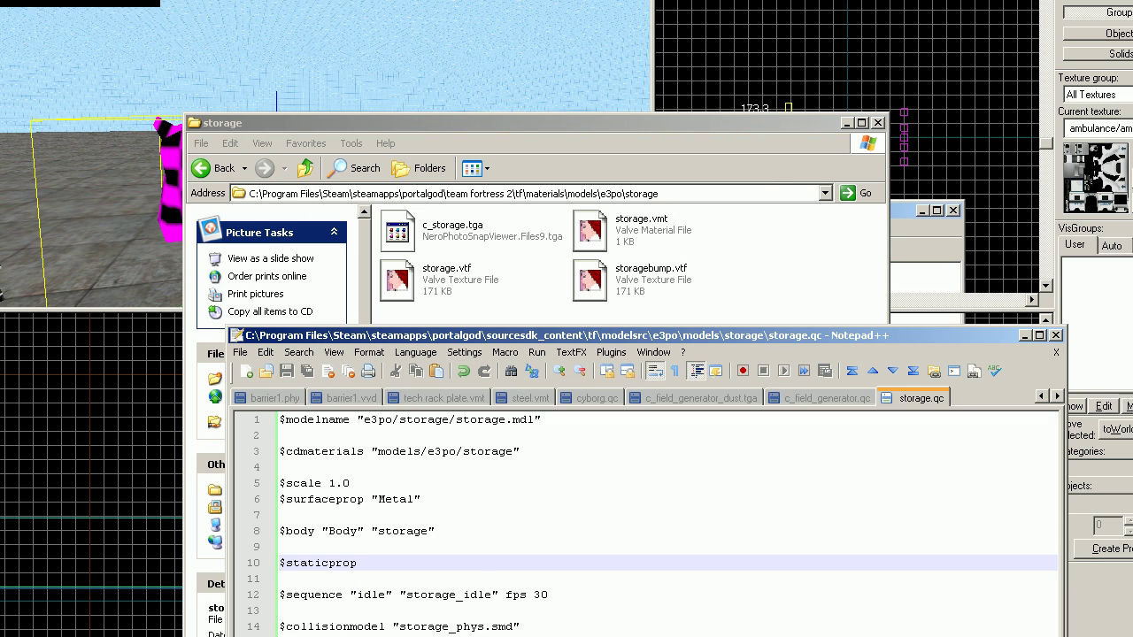
pyautogui.click(436, 453)
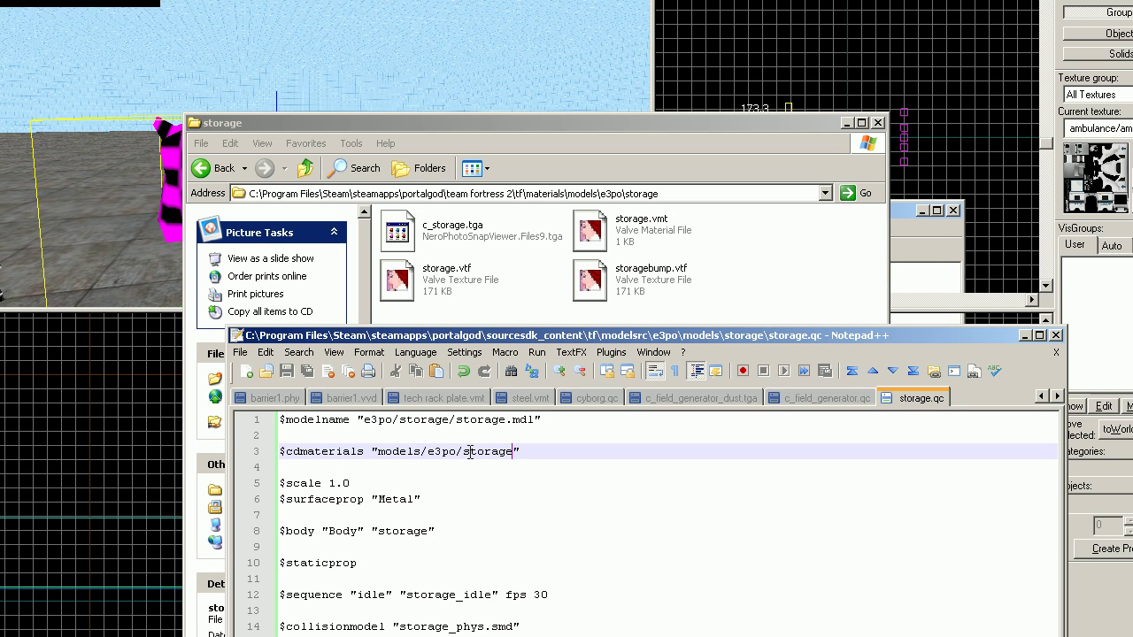
pyautogui.click(436, 545)
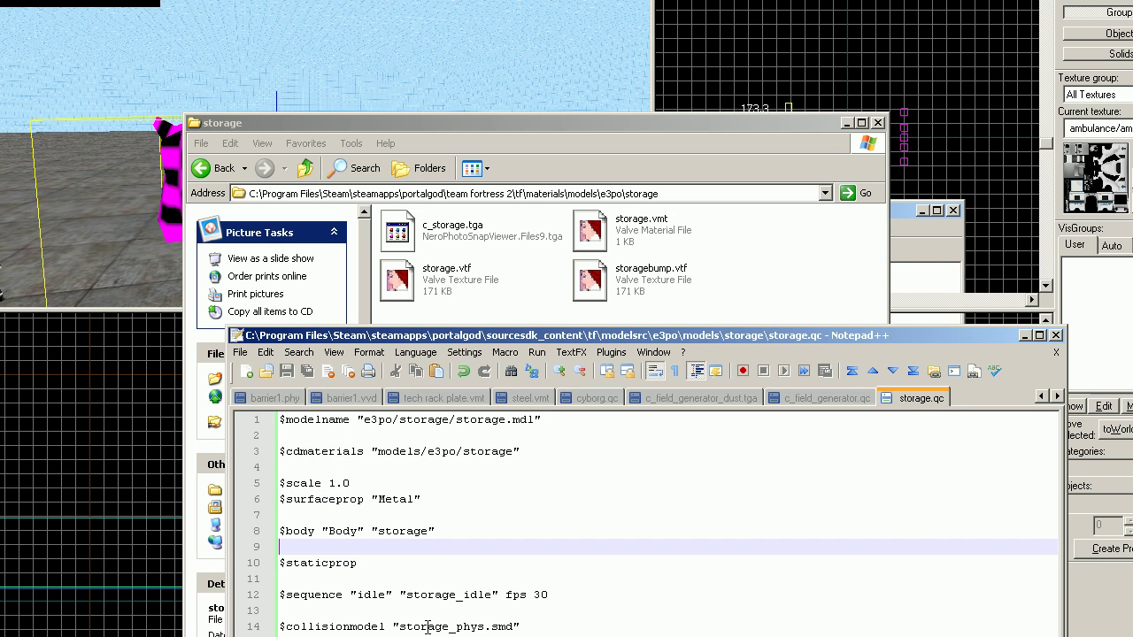
pyautogui.click(531, 626)
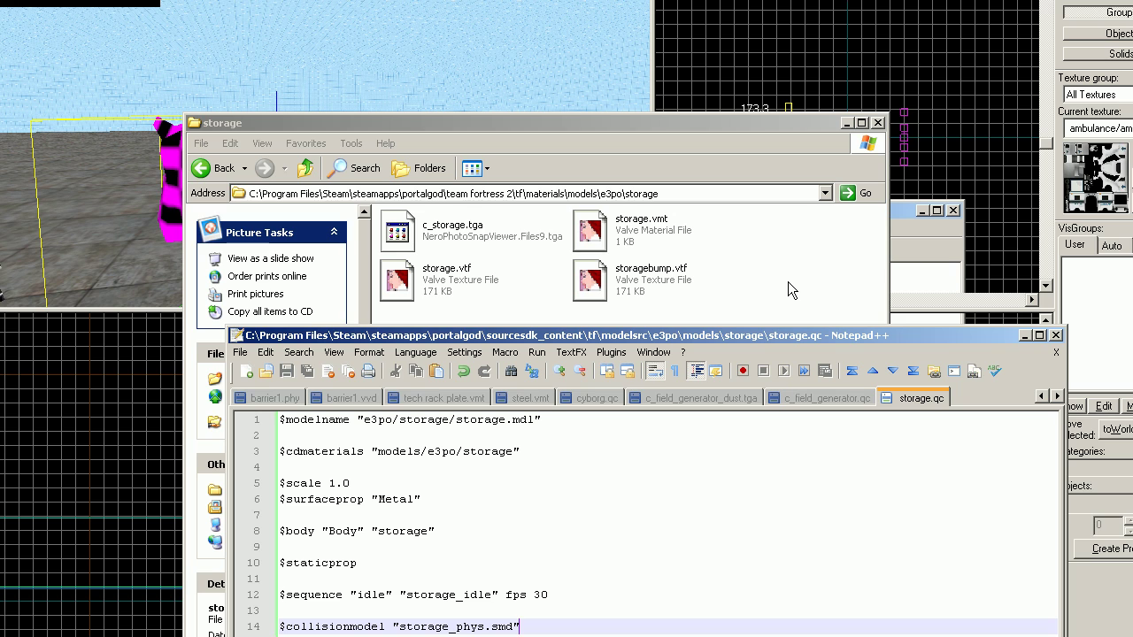
pyautogui.click(771, 260)
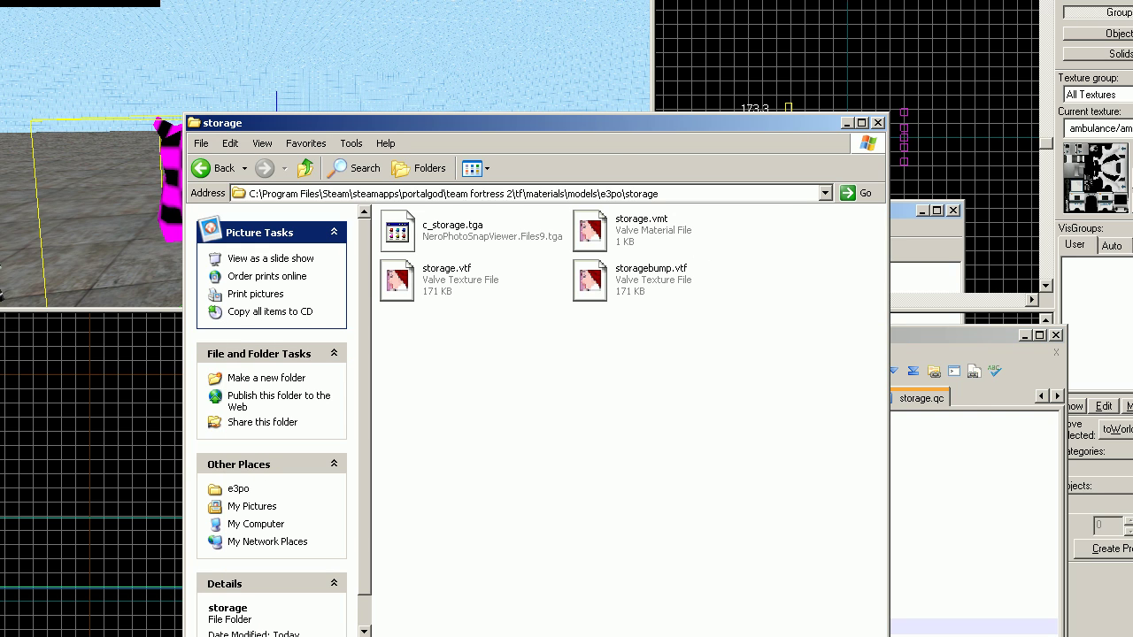
# Check the storage model's sub-material name in the 3ds Max Material Editor, then return to the storage materials folder.
pyautogui.hotkey('alt', 'Tab')
pyautogui.press('m')
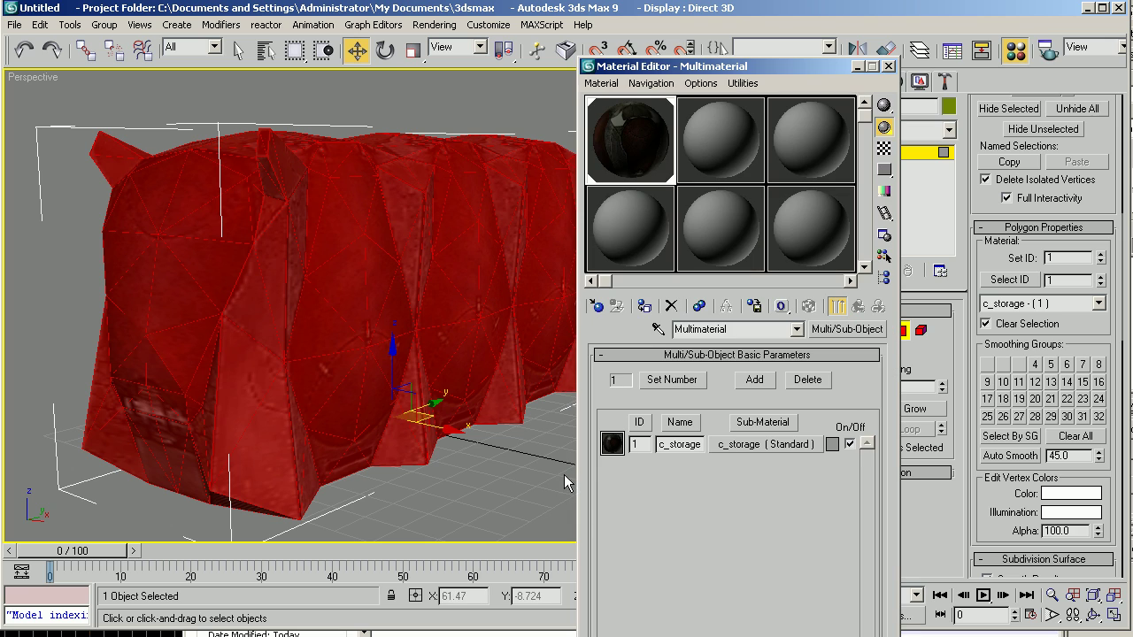
pyautogui.hotkey('alt', 'Tab')
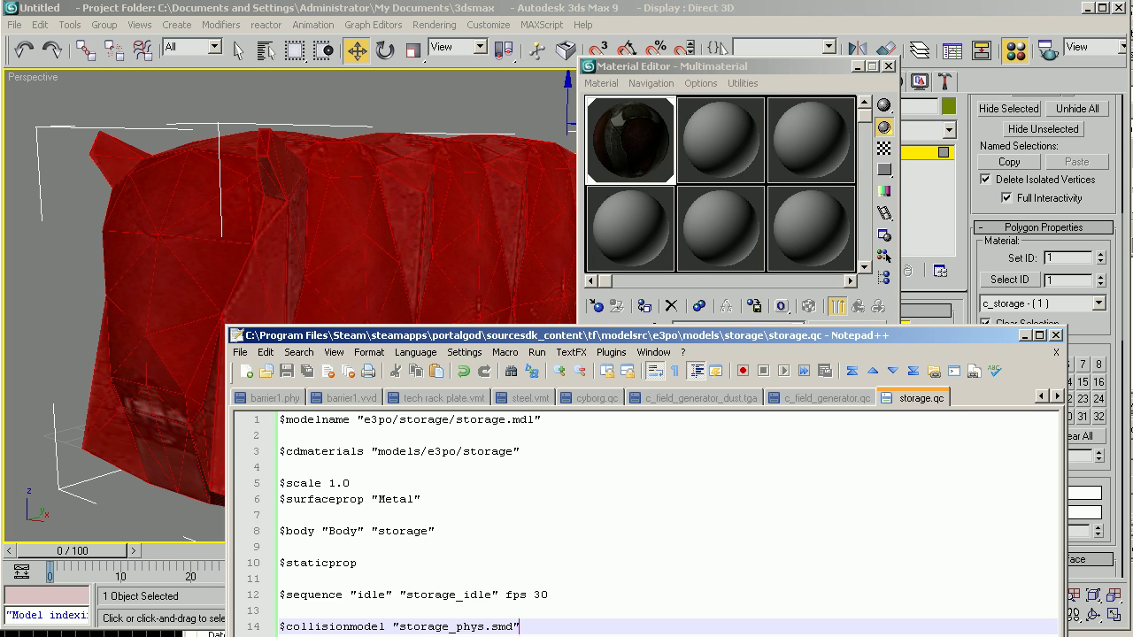
pyautogui.hotkey('alt', 'Tab')
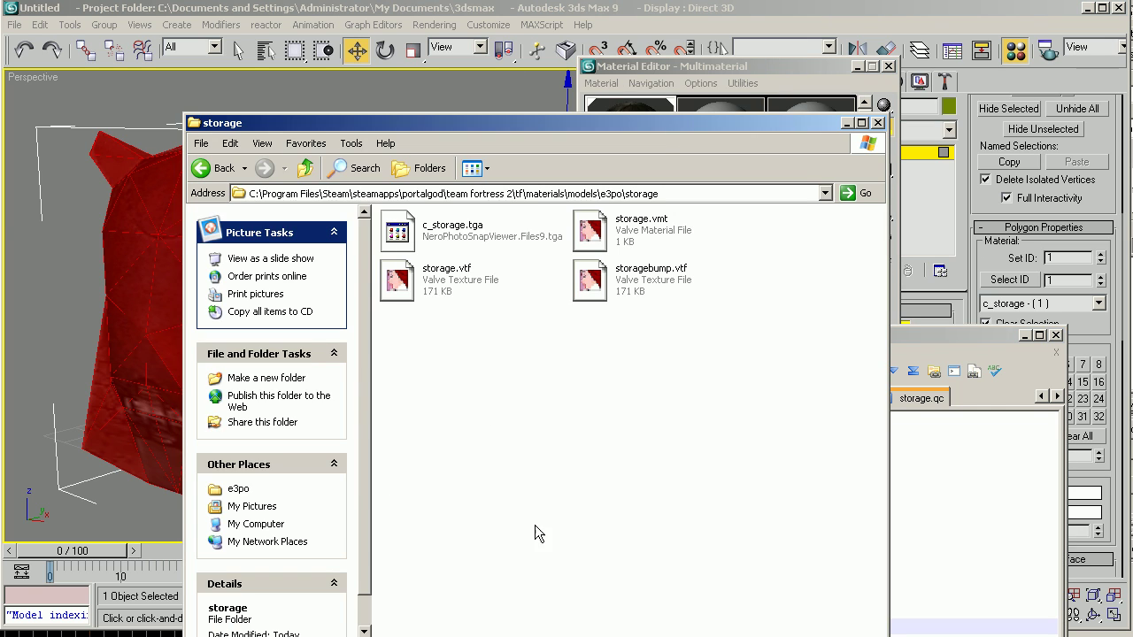
pyautogui.rightClick(452, 235)
pyautogui.click(533, 478)
pyautogui.moveTo(468, 231); pyautogui.dragTo(366, 244)
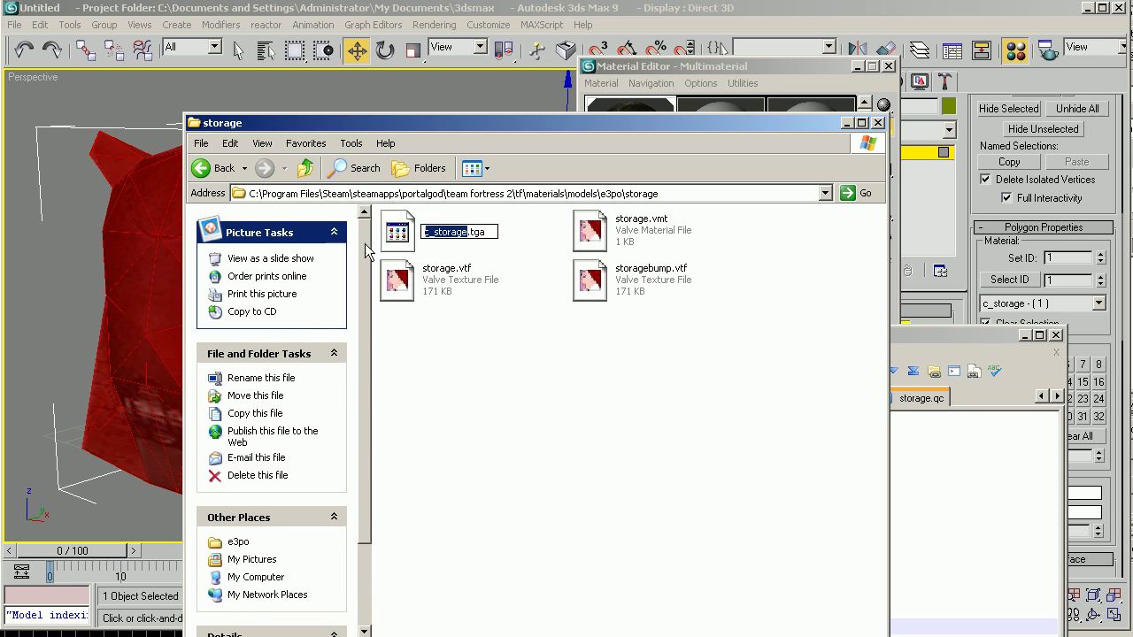
pyautogui.click(536, 265)
# Rename storage.vmt as c_storage.vmt in the storage materials folder.
pyautogui.rightClick(593, 232)
pyautogui.click(566, 481)
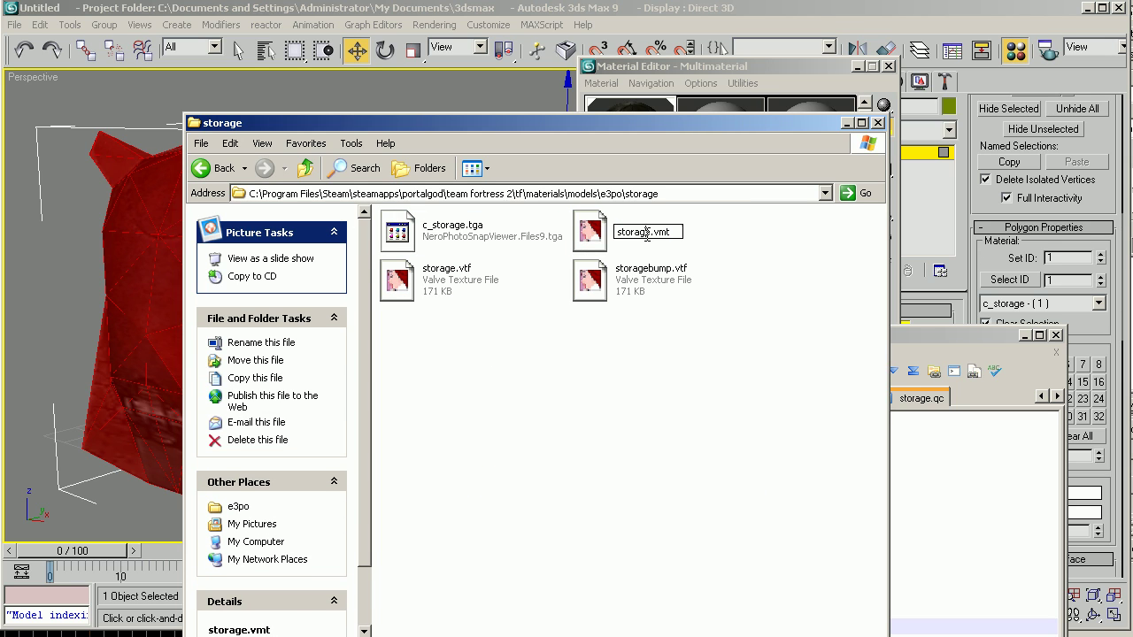
pyautogui.moveTo(617, 232); pyautogui.dragTo(651, 232)
pyautogui.press('Home')
pyautogui.write('c_')
pyautogui.click(634, 418)
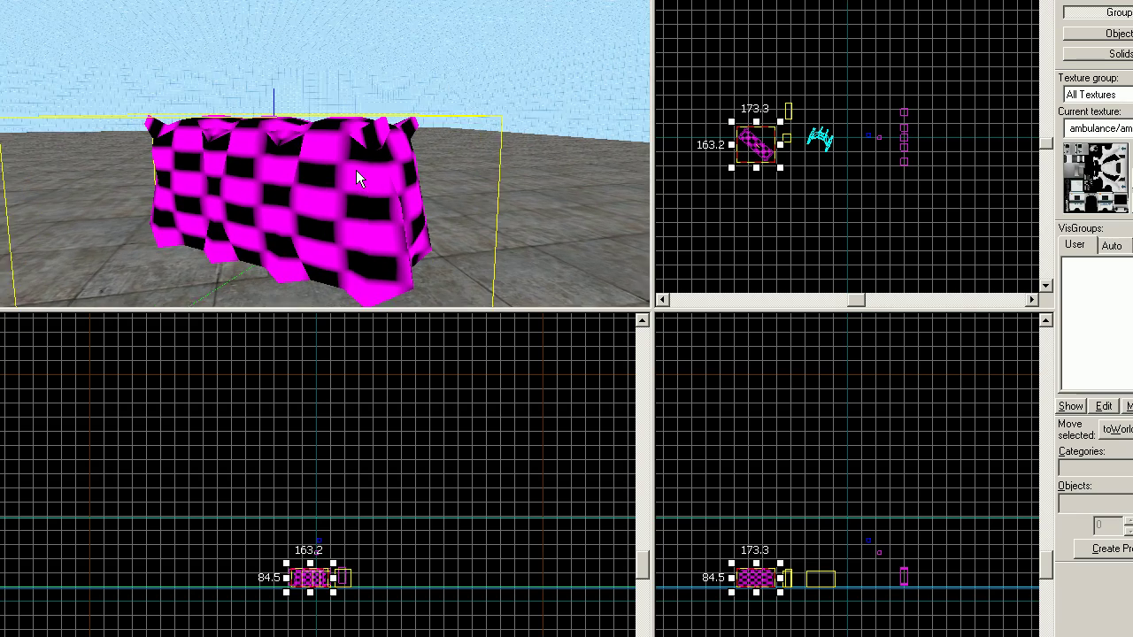
# Close the map in Hammer and reopen e3pomdltest.vmf to reload the storage prop's material.
pyautogui.scroll(1, 357, 171)
pyautogui.click(2, 0)
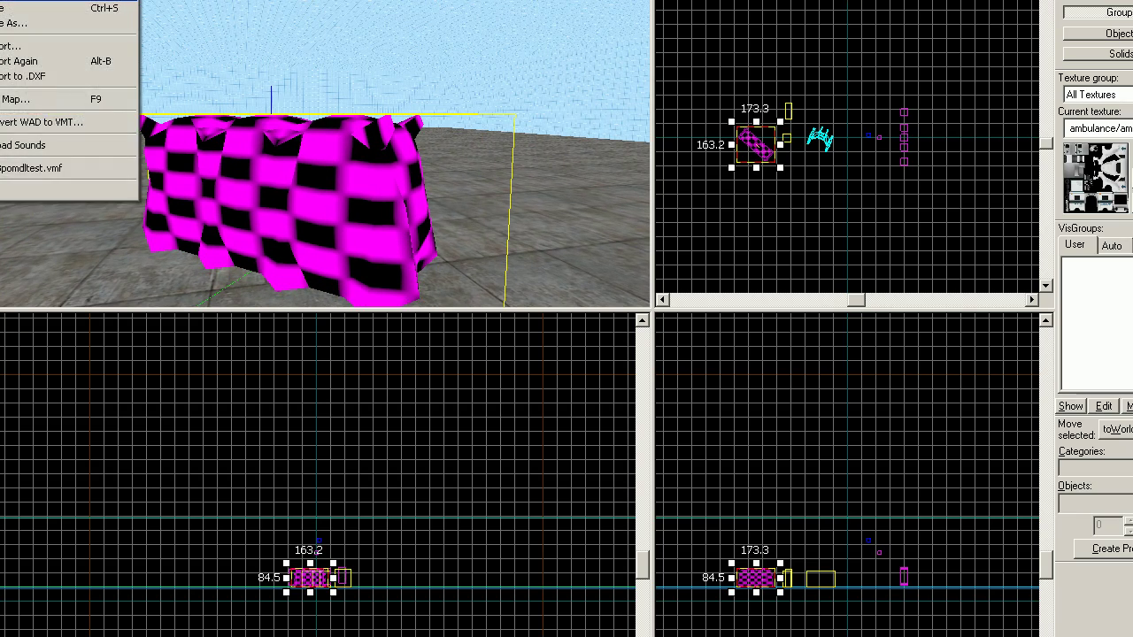
pyautogui.click(18, 0)
pyautogui.click(1, 0)
pyautogui.click(81, 169)
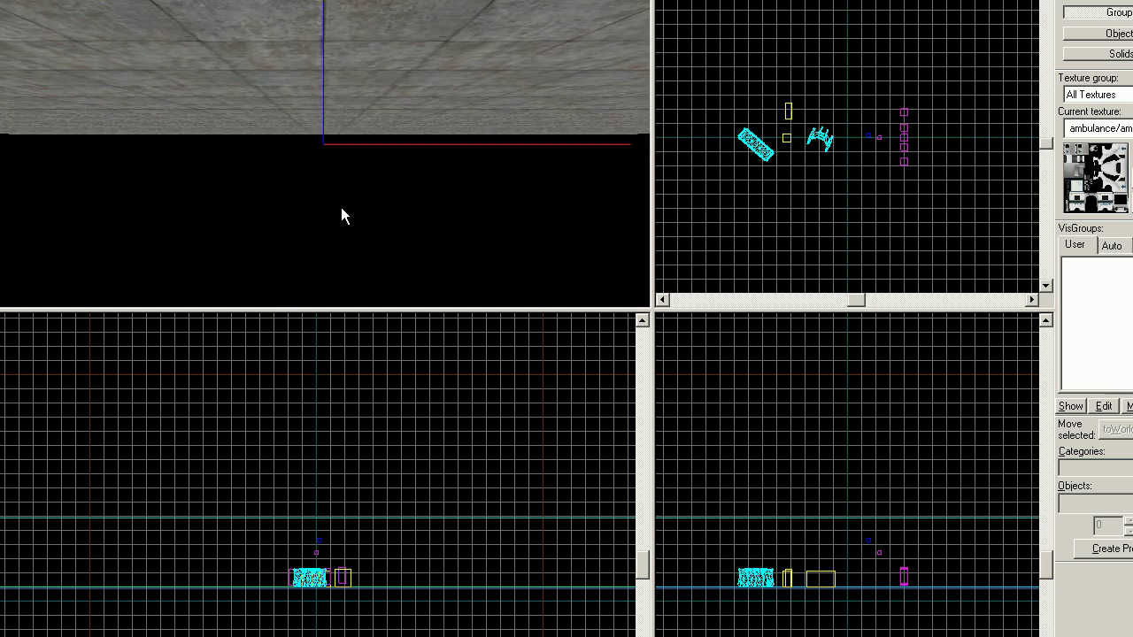
# Examine the storage prop's textures from several sides in the camera view and compare it with the neighbouring props.
pyautogui.press('w')
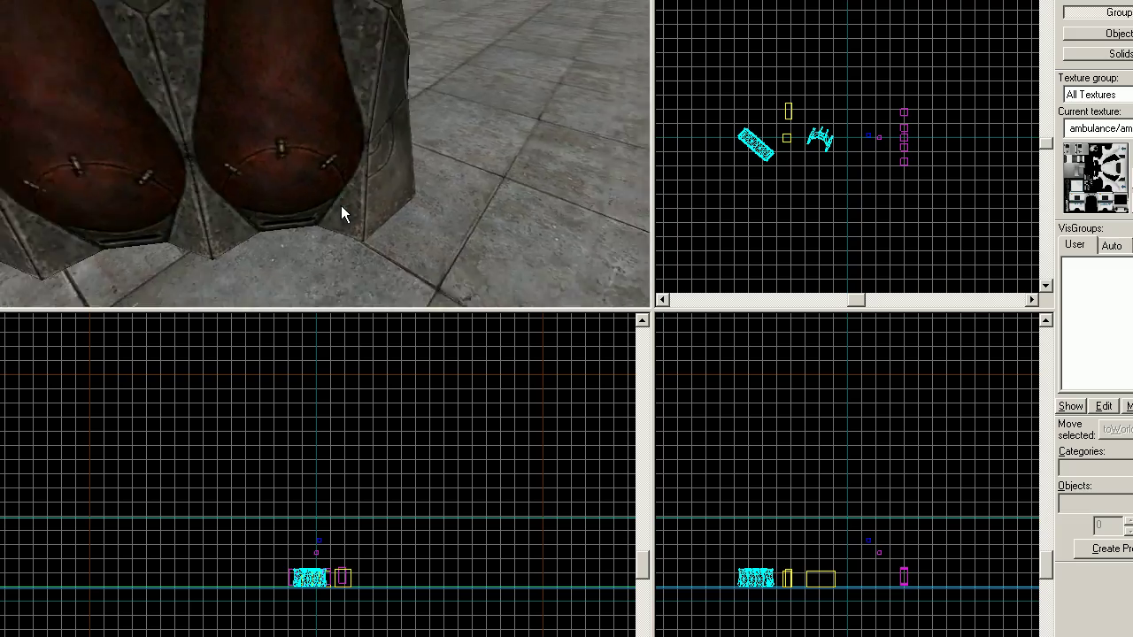
pyautogui.press('Right')
pyautogui.press('a')
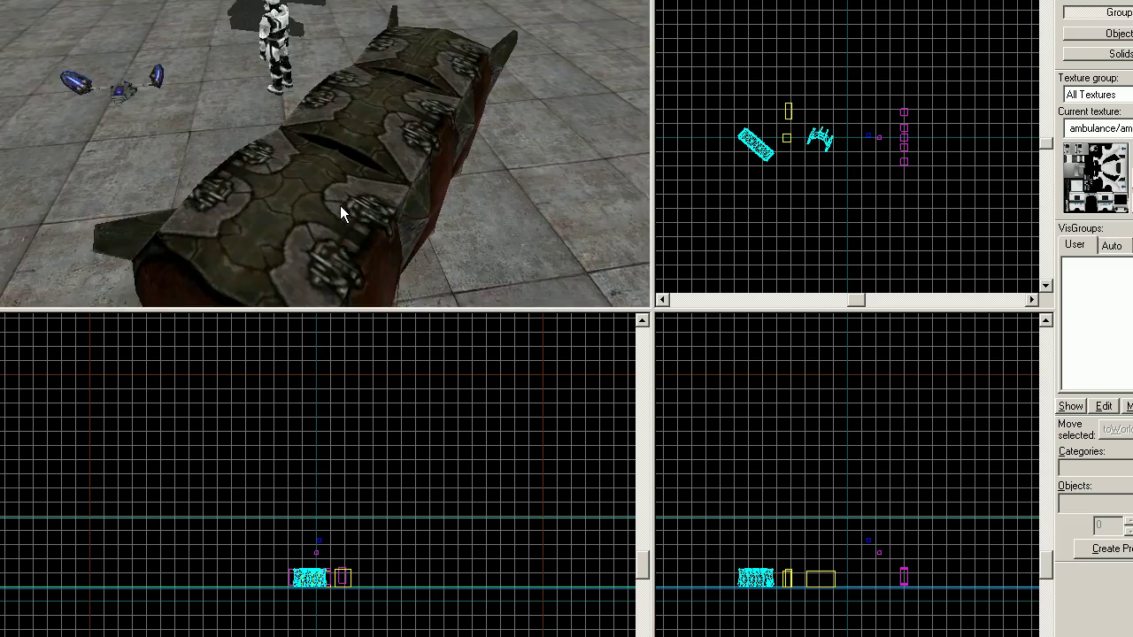
pyautogui.press('s')
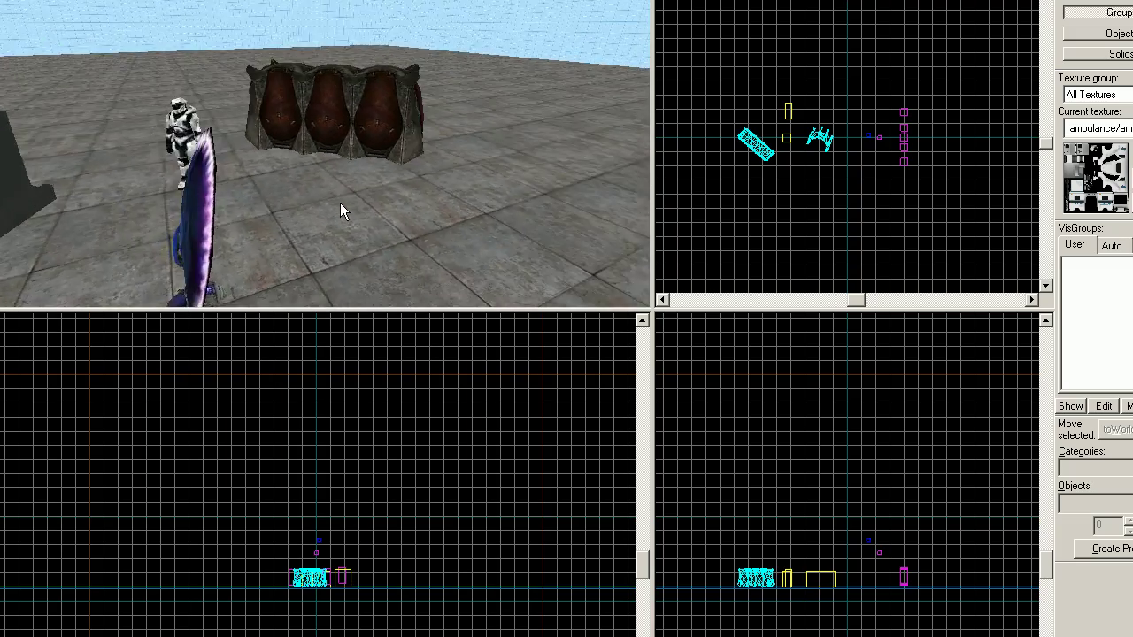
pyautogui.press('a')
pyautogui.press('s')
pyautogui.press('z')
pyautogui.press('w')
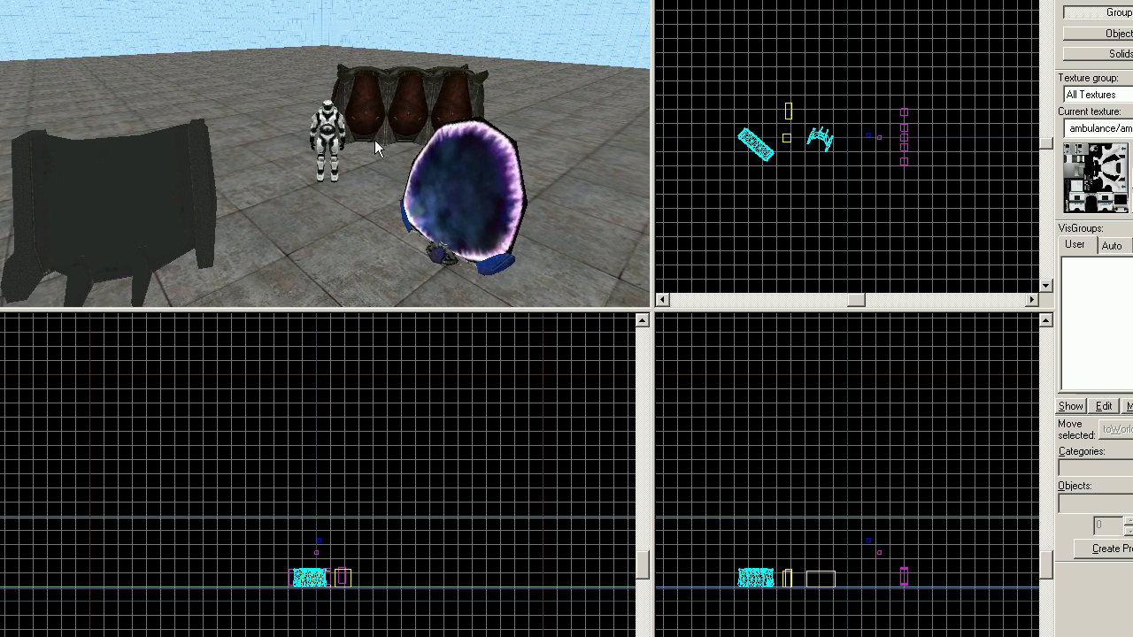
pyautogui.click(0, 0)
pyautogui.click(203, 142)
pyautogui.press('z')
pyautogui.press('w')
pyautogui.press('d')
pyautogui.press('s')
pyautogui.press('d')
pyautogui.press('z')
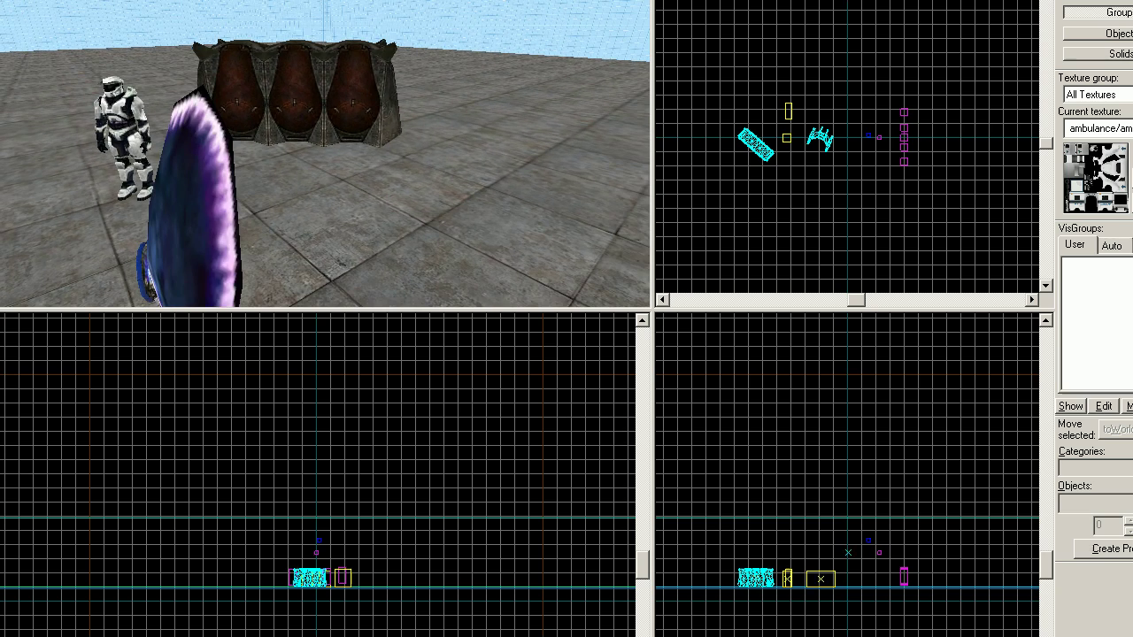